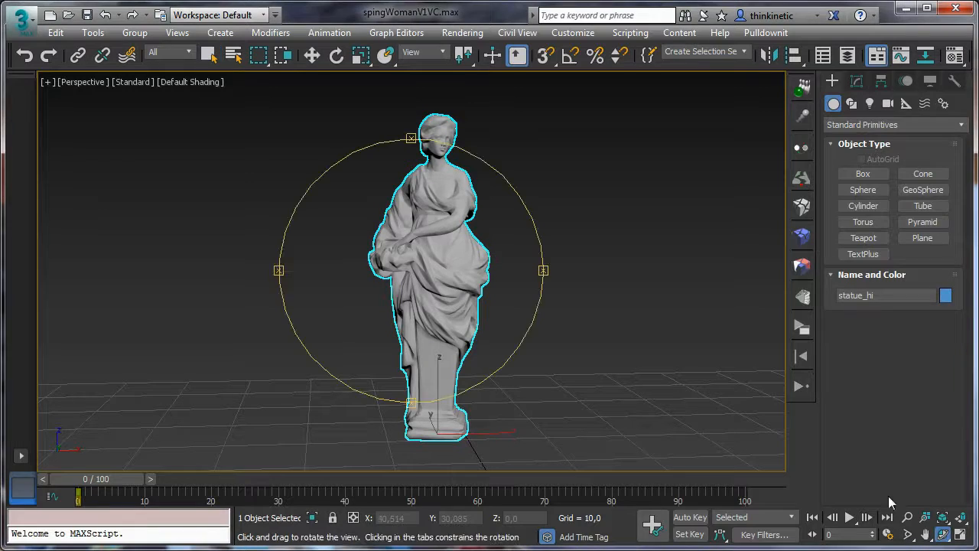
- Turn on vertex channel display for the statue, showing its Vertex Color channel in the viewport
mouse_move(464, 313)
mouse_down()
mouse_move(764, 303)
mouse_move(466, 314)
mouse_up()
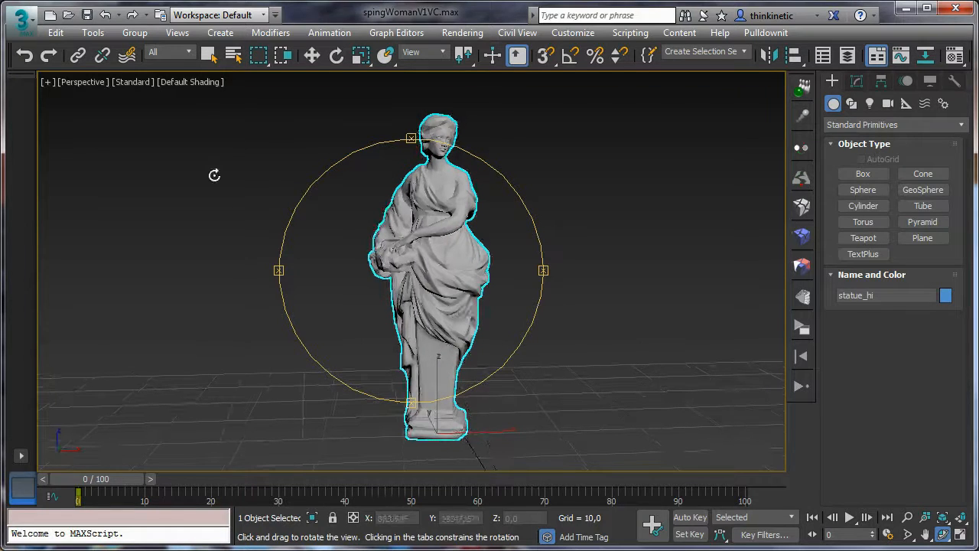
click(208, 54)
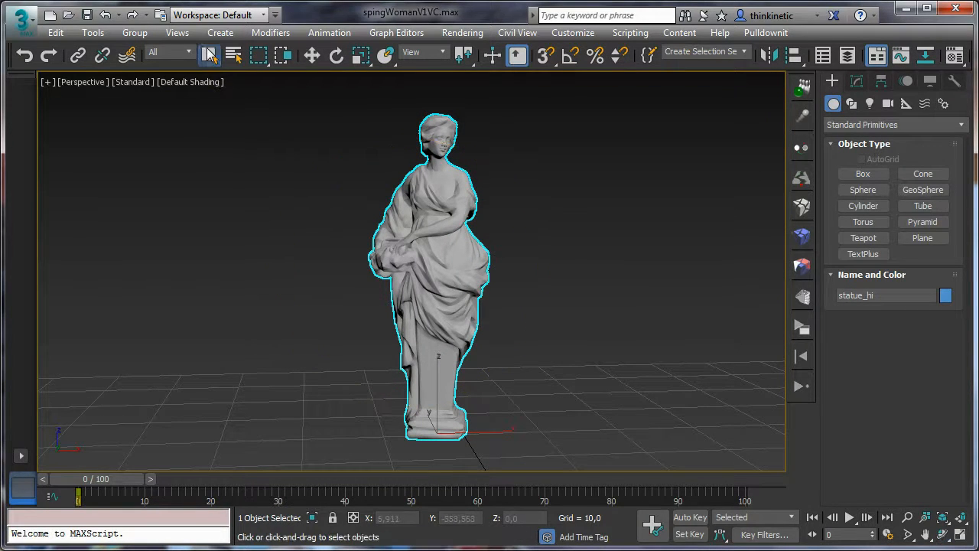
right_click(447, 255)
click(501, 363)
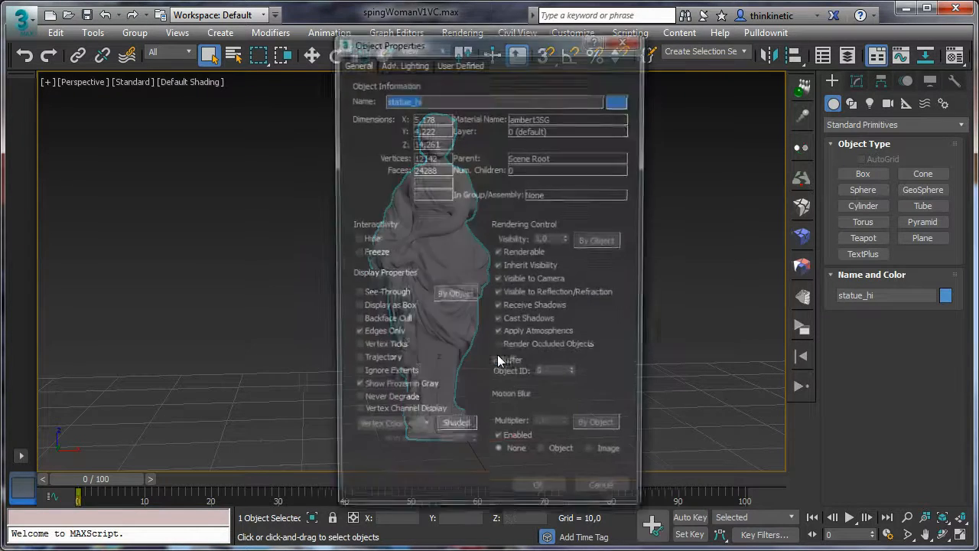
click(355, 416)
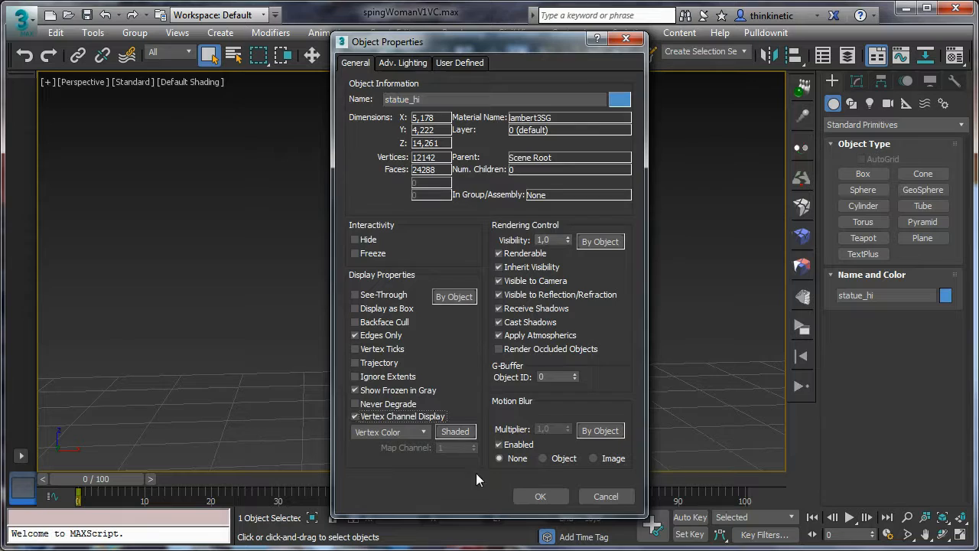
click(520, 498)
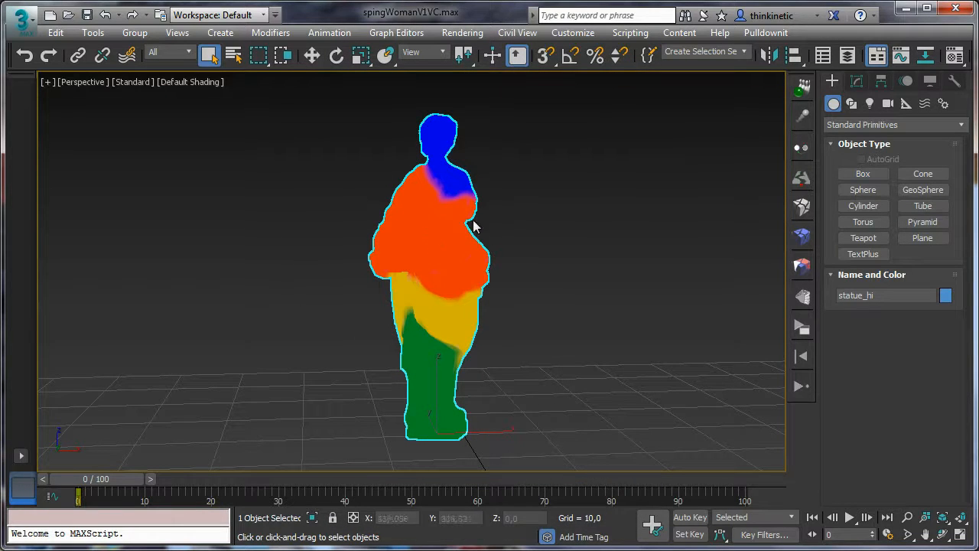
- Shatter the statue with Shatter It, using 64 shards and the Uniform style
click(943, 534)
drag(612, 357, 507, 299)
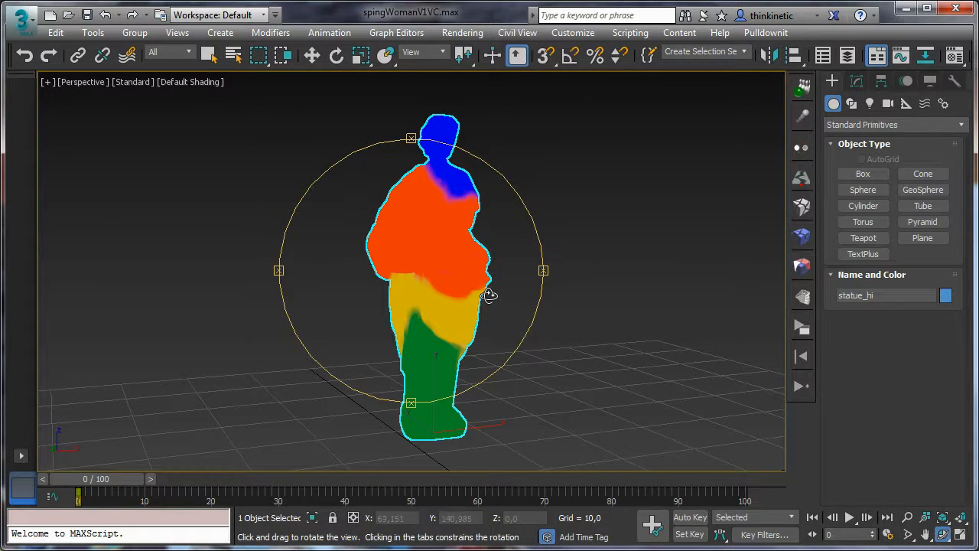
drag(489, 293, 478, 291)
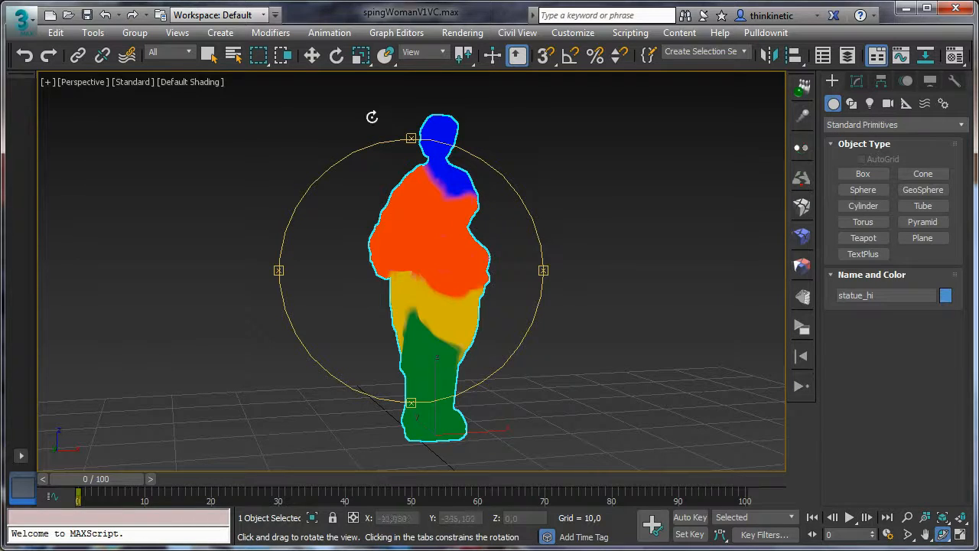
click(213, 59)
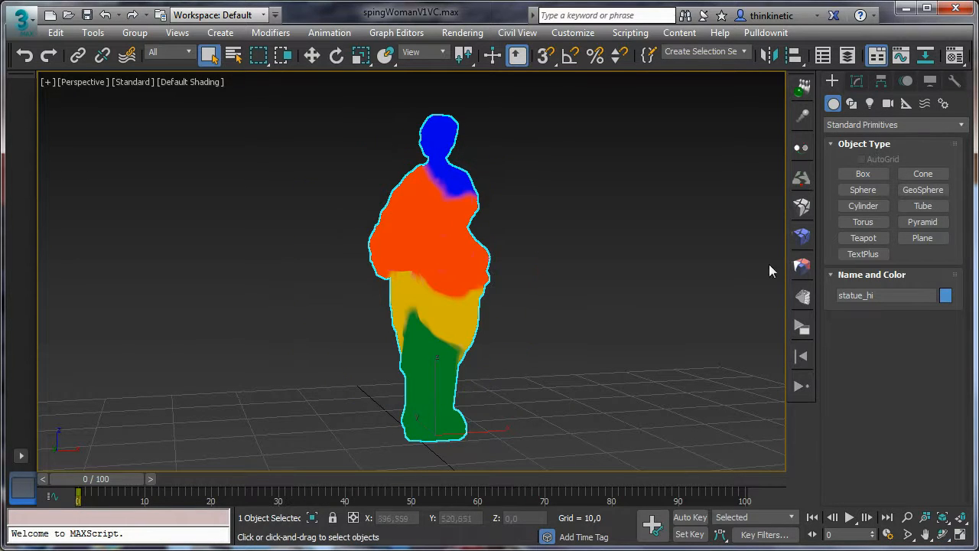
click(799, 208)
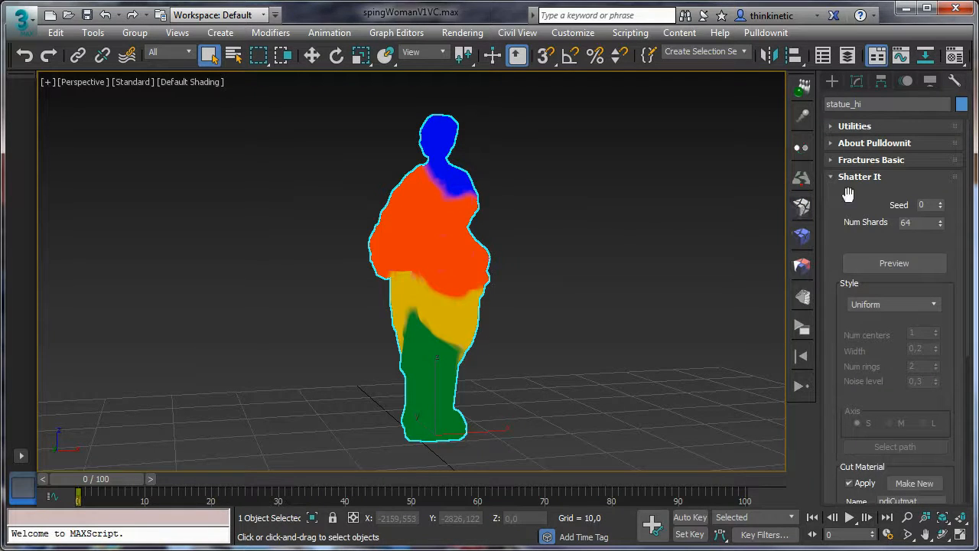
drag(940, 359, 959, 209)
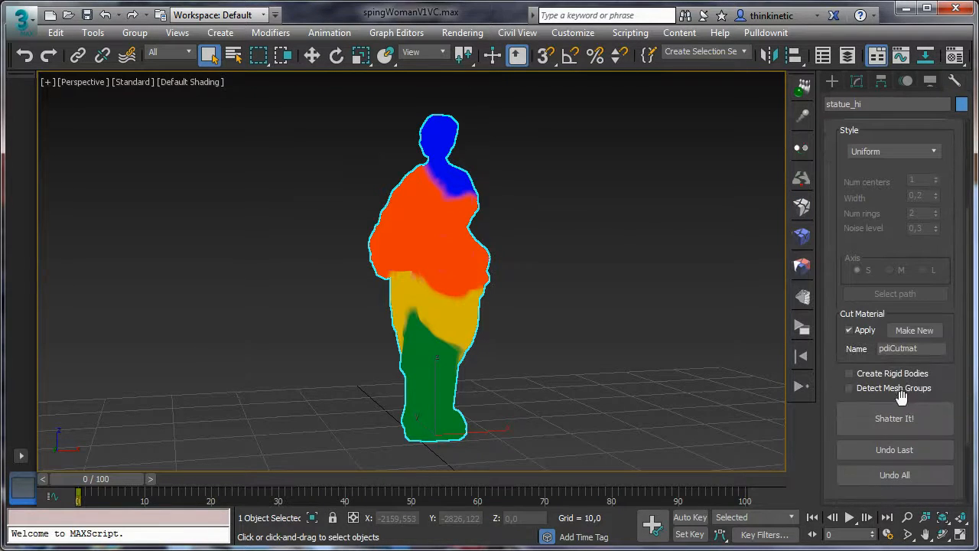
click(895, 418)
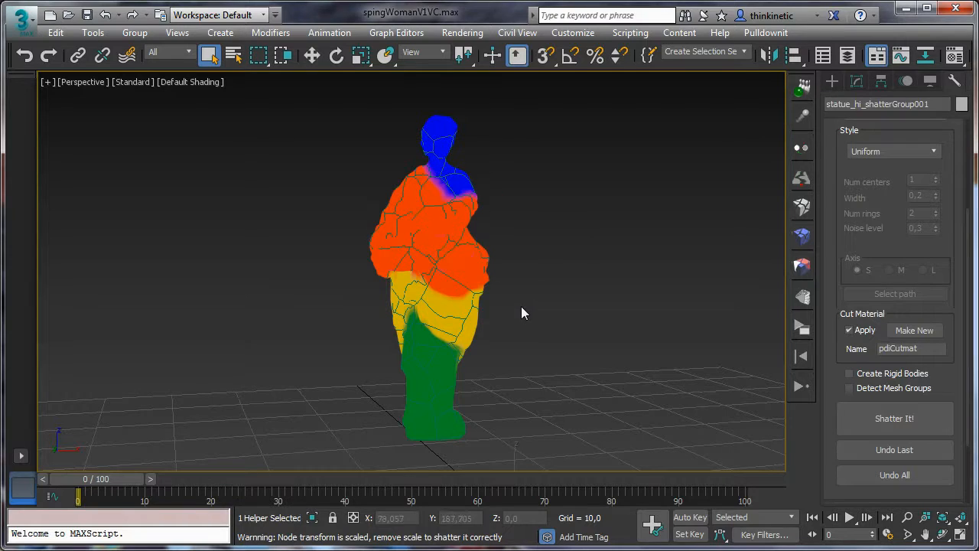
- Check the crack pattern on the statue from another angle and undo all of the shattering
click(938, 535)
mouse_move(436, 298)
mouse_down()
mouse_move(529, 302)
mouse_move(638, 286)
mouse_move(421, 294)
mouse_up()
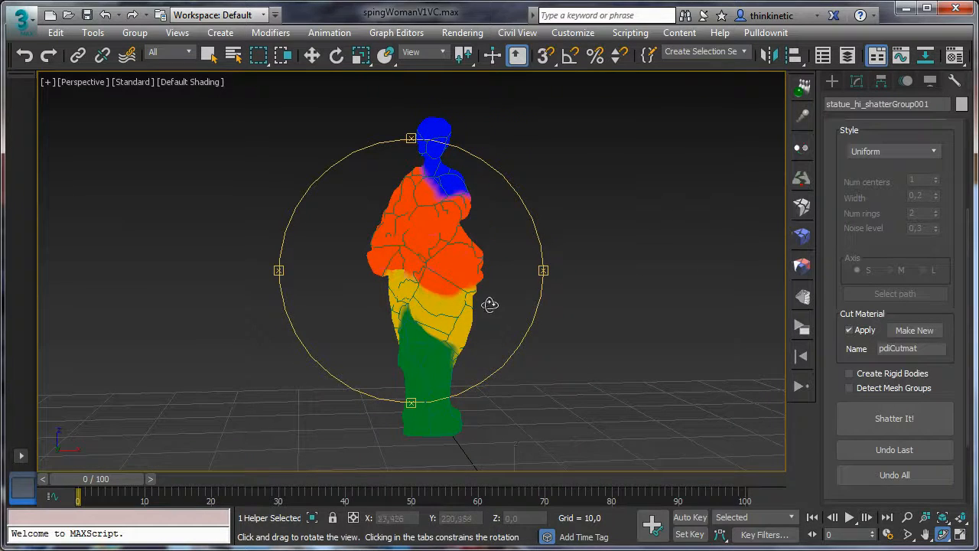
click(208, 56)
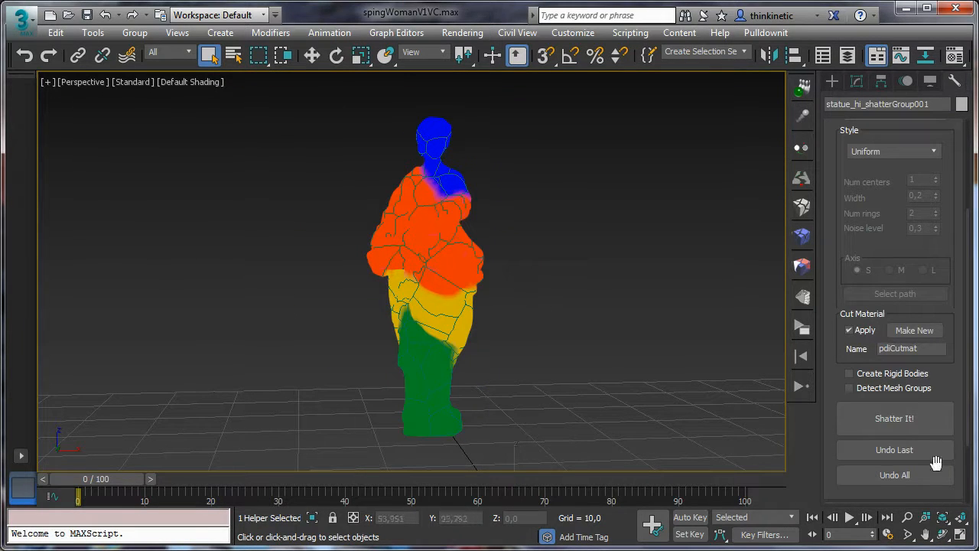
click(917, 474)
click(555, 390)
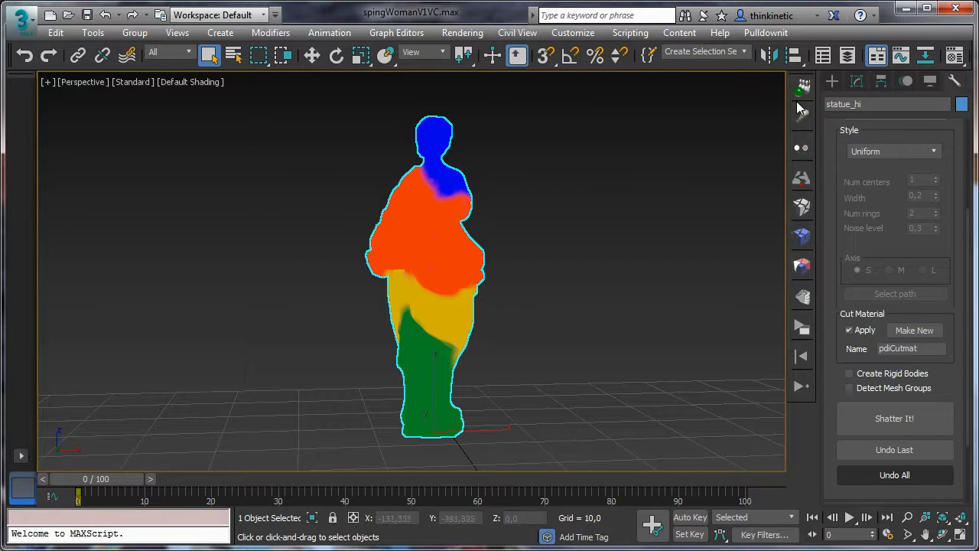
- Add a VertexPaint modifier to the statue and place its floating toolbox beside the model
click(856, 82)
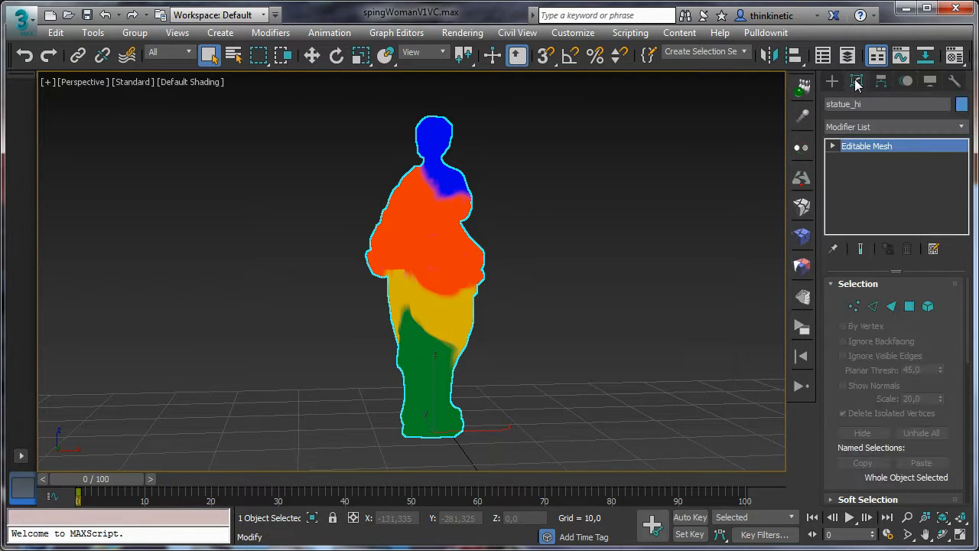
click(962, 129)
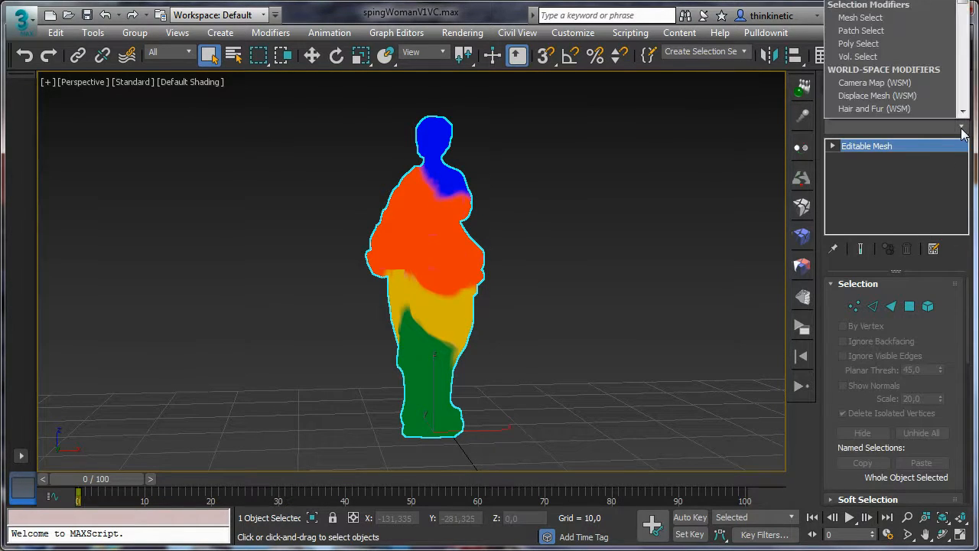
click(962, 126)
click(961, 126)
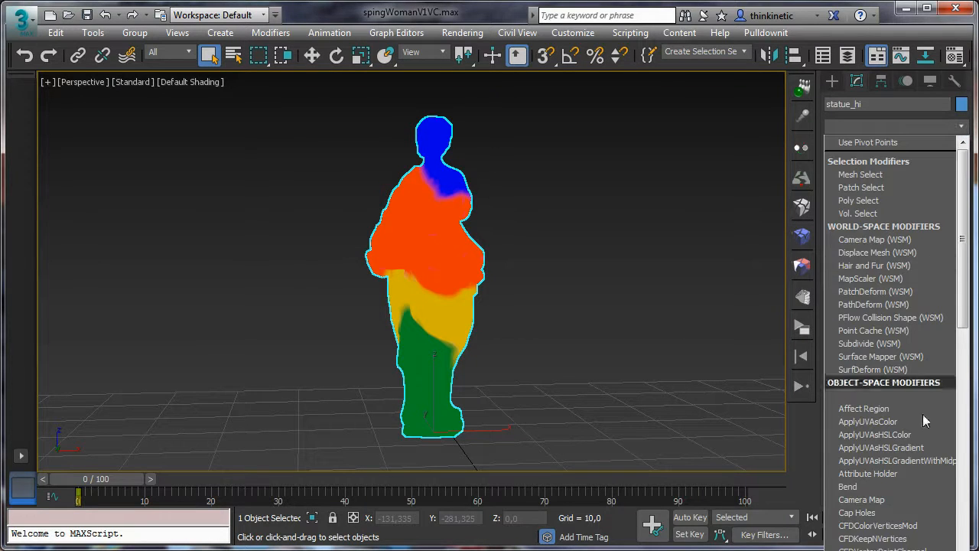
key(v)
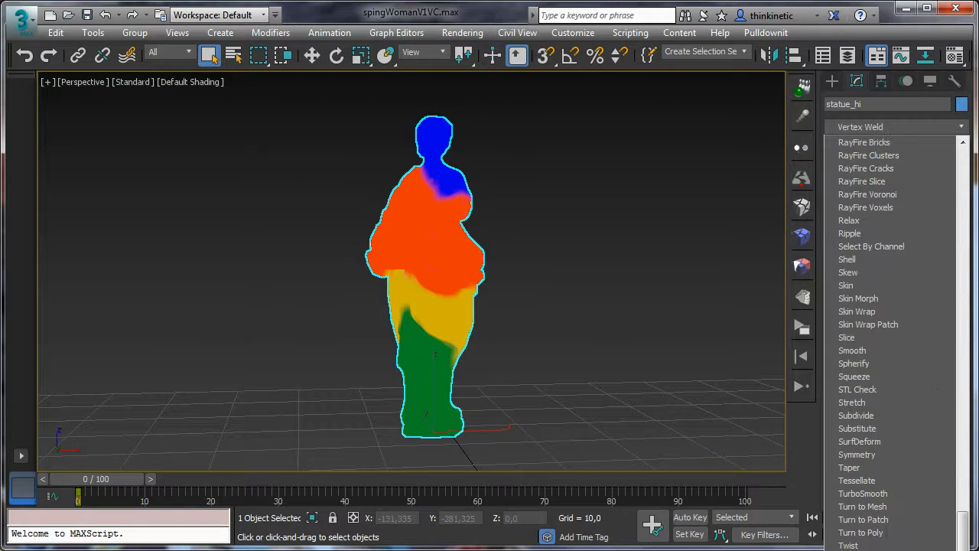
key(v)
key(Return)
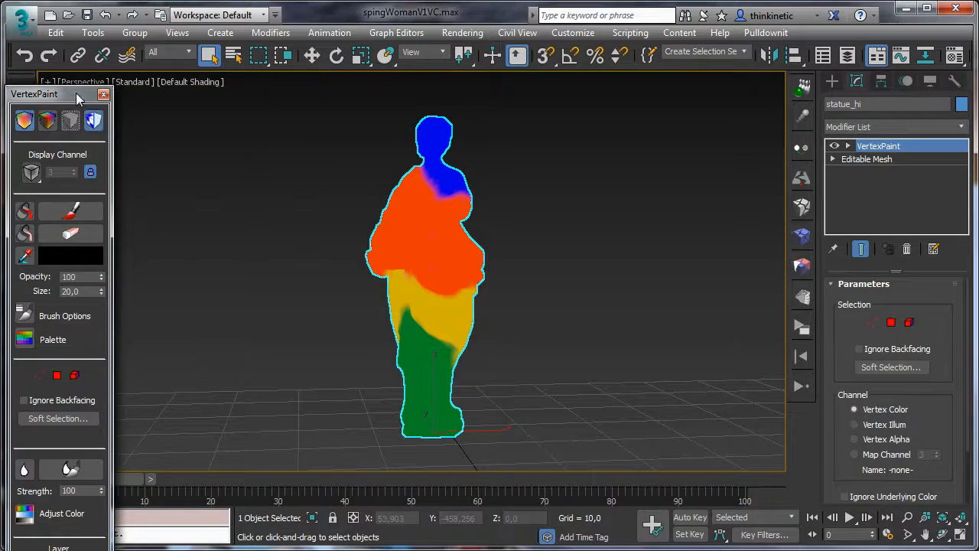
drag(76, 92, 185, 65)
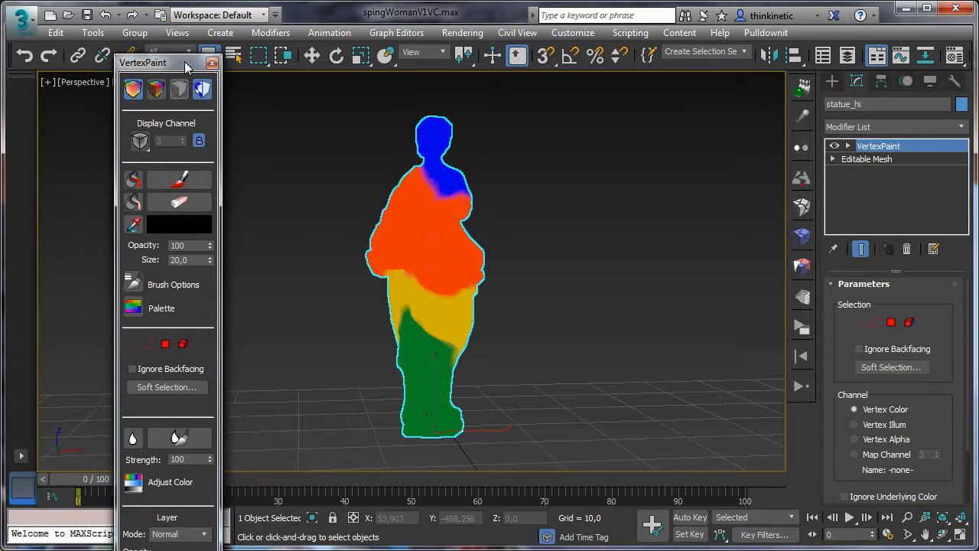
- Fill the whole statue with black vertex colour and set the paint colour to white
click(134, 180)
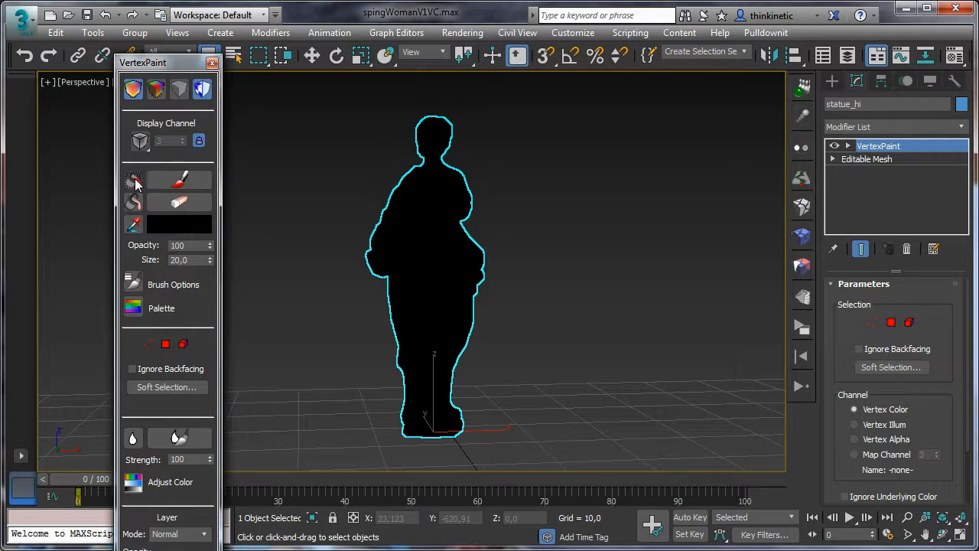
key(F4)
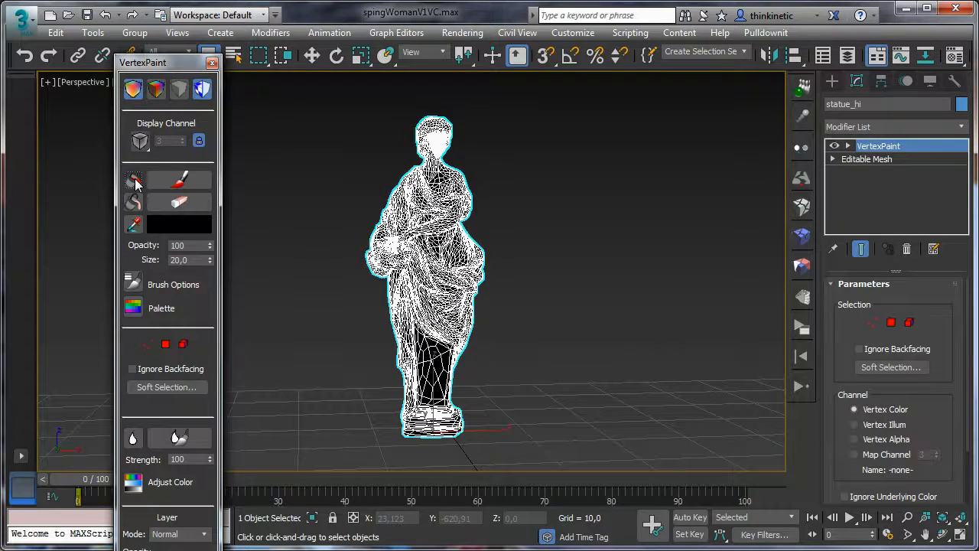
click(178, 224)
drag(312, 44, 312, 156)
click(423, 173)
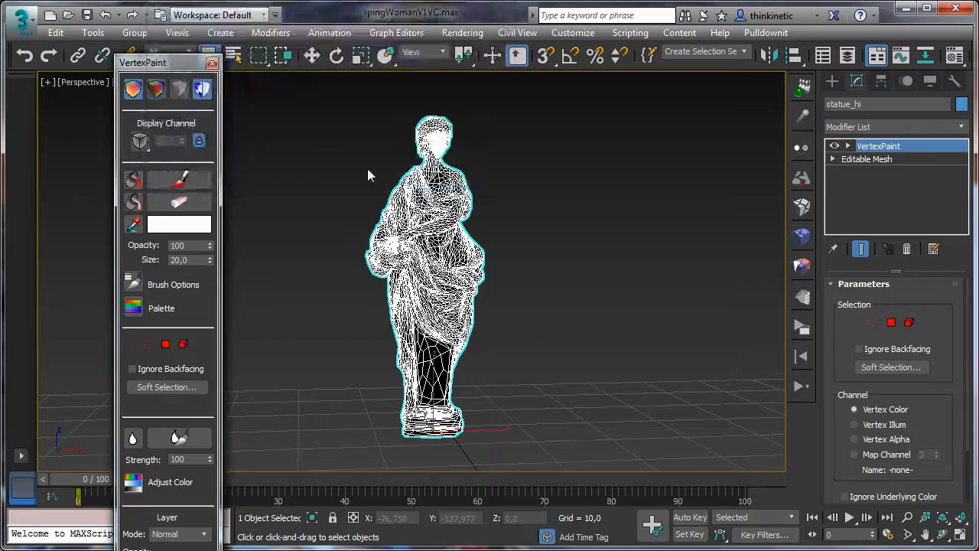
- With a brush of size 2.0, paint a white band from the neck across the chest and waist and down the leg to the base
click(193, 179)
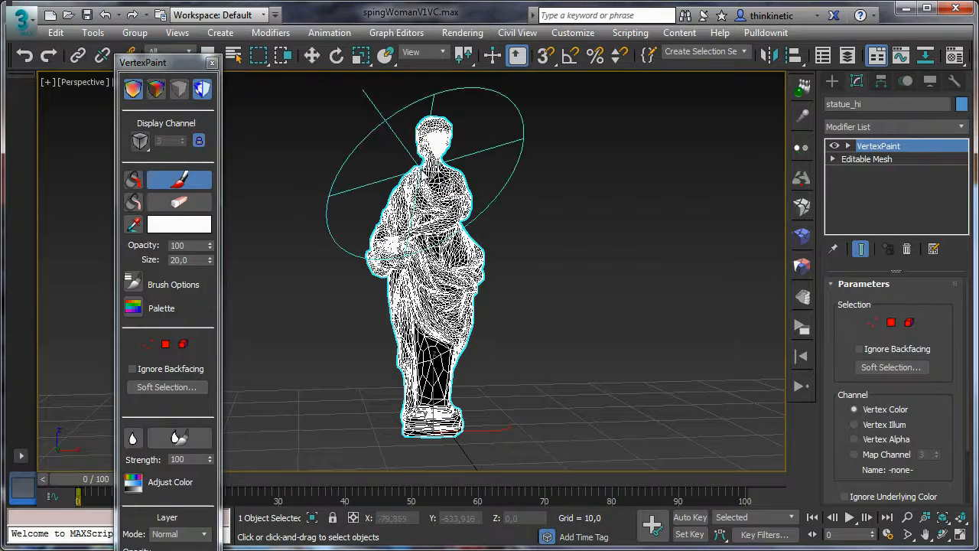
drag(198, 260, 163, 261)
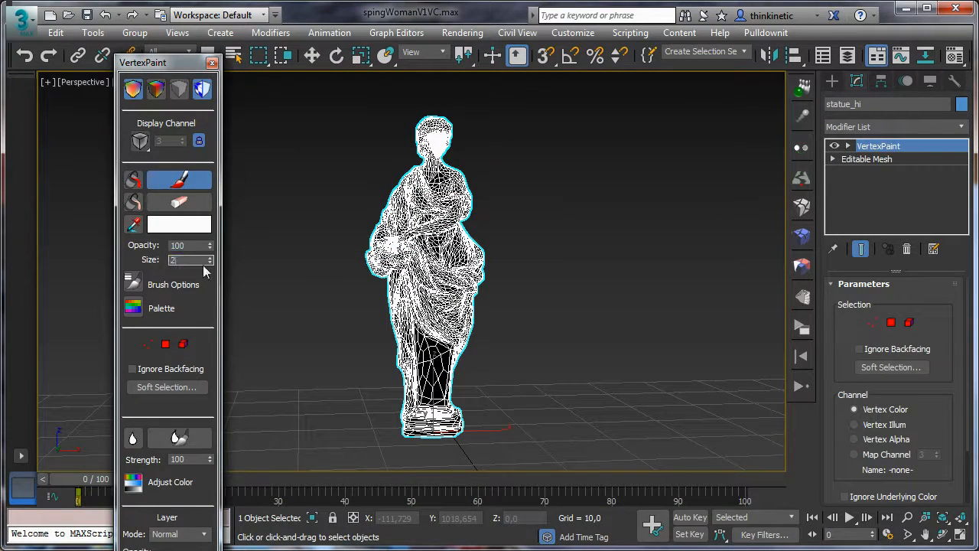
click(188, 245)
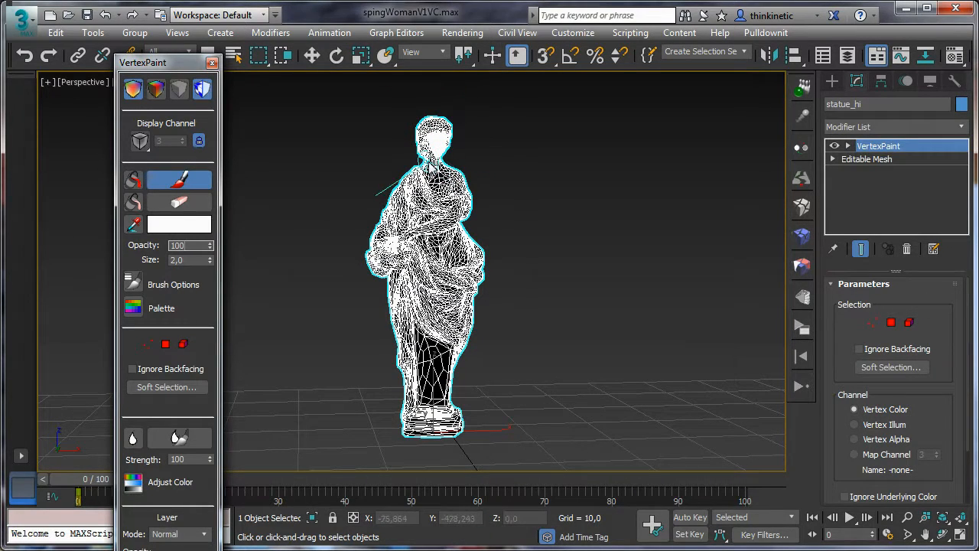
mouse_move(430, 163)
mouse_down()
mouse_move(457, 182)
mouse_move(459, 213)
mouse_move(462, 192)
mouse_move(468, 212)
mouse_move(457, 207)
mouse_move(452, 222)
mouse_move(462, 276)
mouse_move(430, 228)
mouse_move(455, 239)
mouse_move(390, 247)
mouse_move(404, 259)
mouse_move(405, 281)
mouse_move(392, 291)
mouse_move(413, 432)
mouse_move(391, 283)
mouse_up()
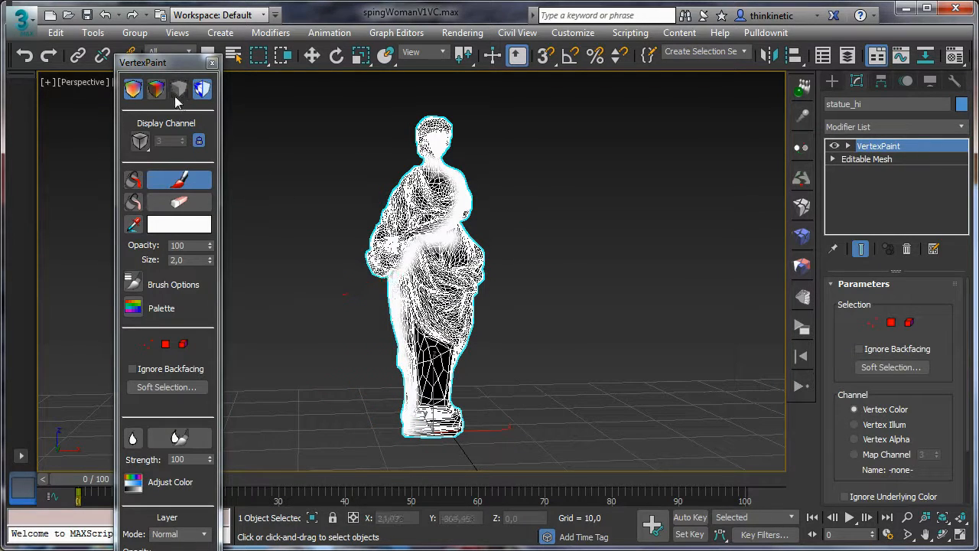
click(135, 90)
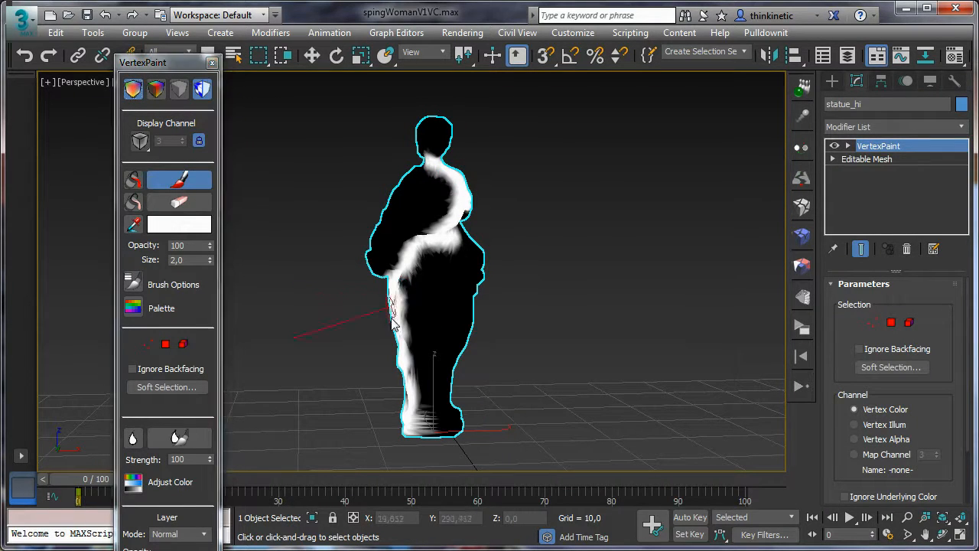
drag(391, 302, 407, 389)
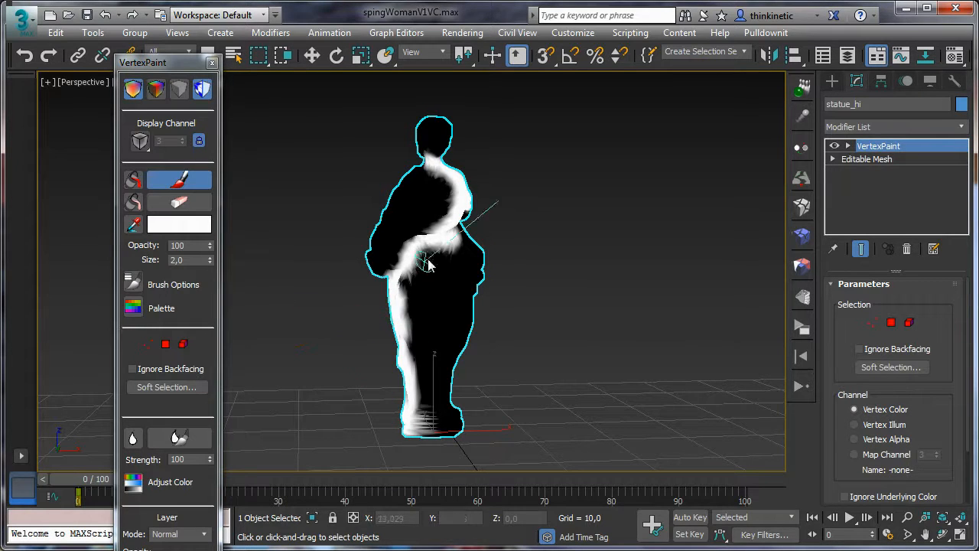
- Extend the white paint over the lower drapery and pedestal on the statue's side, down to the base
click(942, 534)
drag(461, 337, 528, 331)
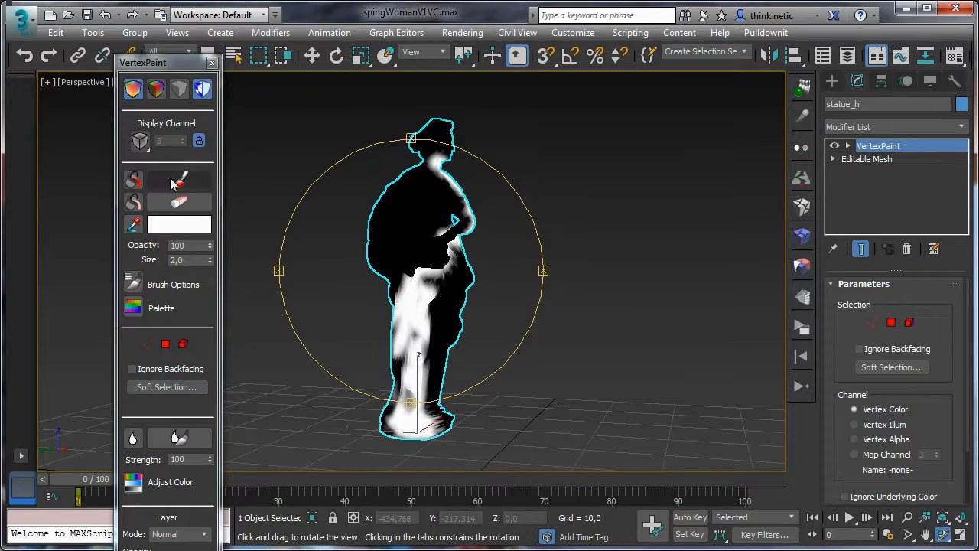
click(179, 179)
mouse_move(404, 363)
mouse_down()
mouse_move(410, 336)
mouse_move(410, 420)
mouse_move(401, 383)
mouse_move(395, 409)
mouse_move(400, 318)
mouse_move(411, 344)
mouse_move(400, 416)
mouse_move(384, 430)
mouse_move(377, 417)
mouse_up()
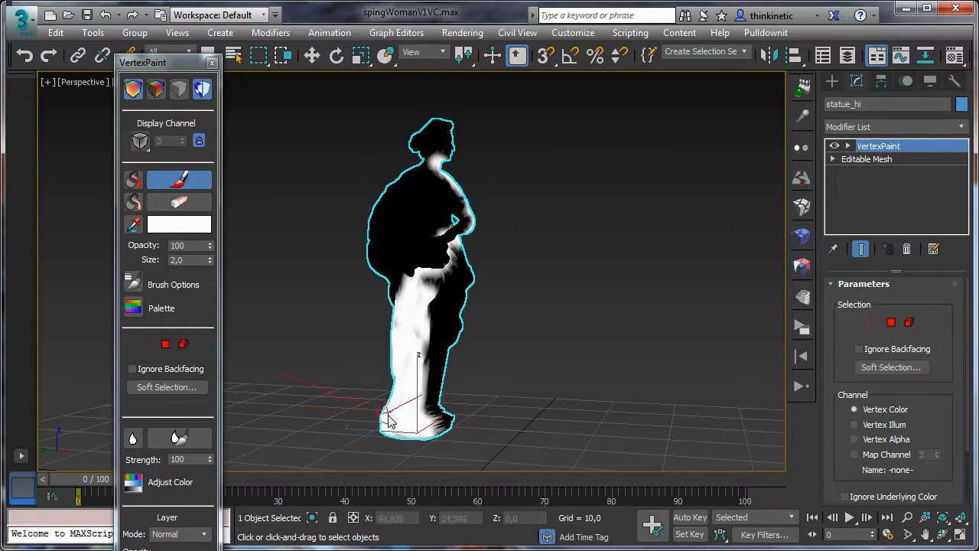
- Extend the white paint over the underside of the statue's base with the VertexPaint brush
click(942, 534)
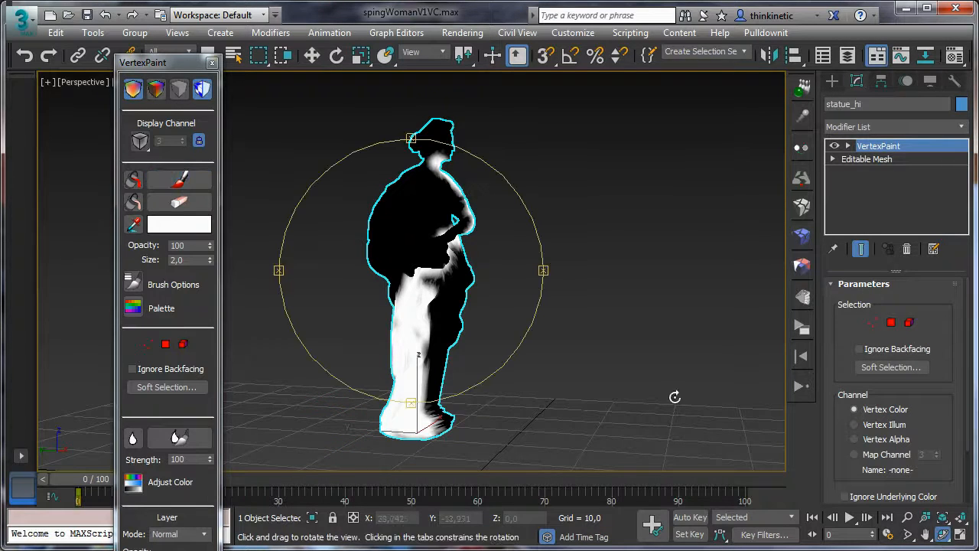
drag(466, 341, 418, 251)
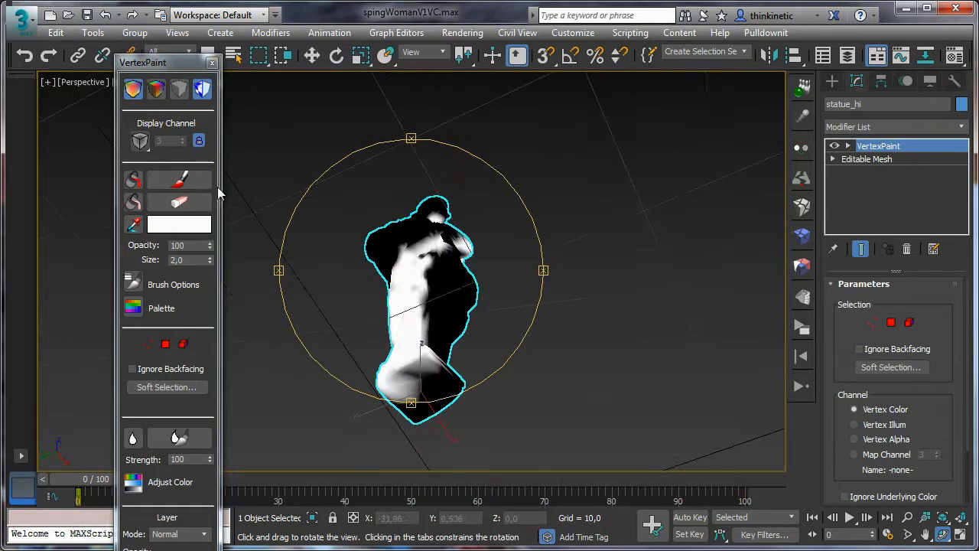
click(200, 179)
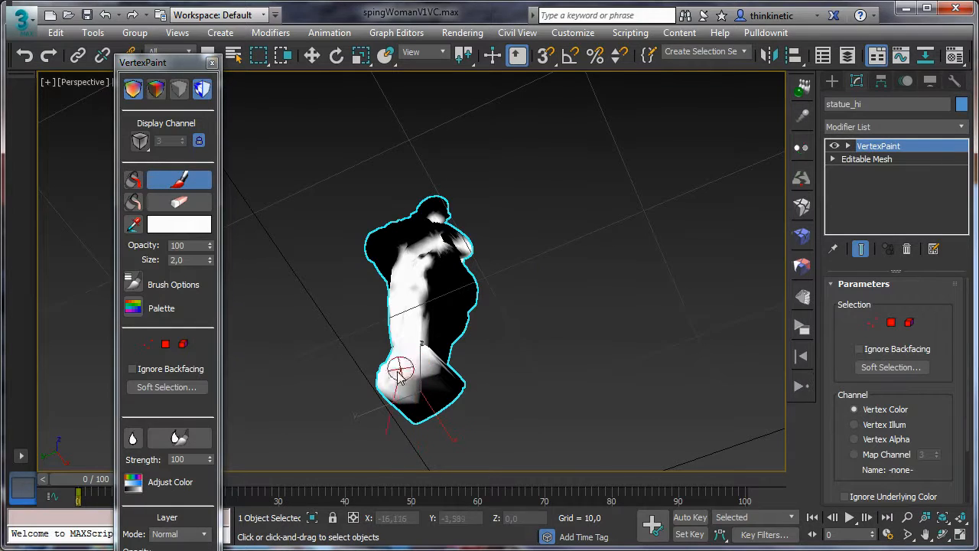
drag(399, 370, 404, 360)
click(943, 535)
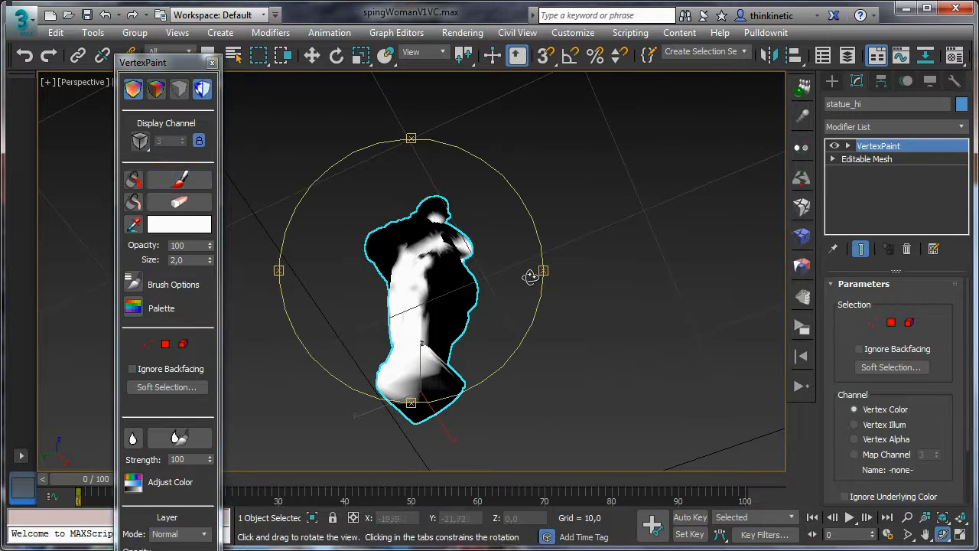
drag(531, 276, 402, 367)
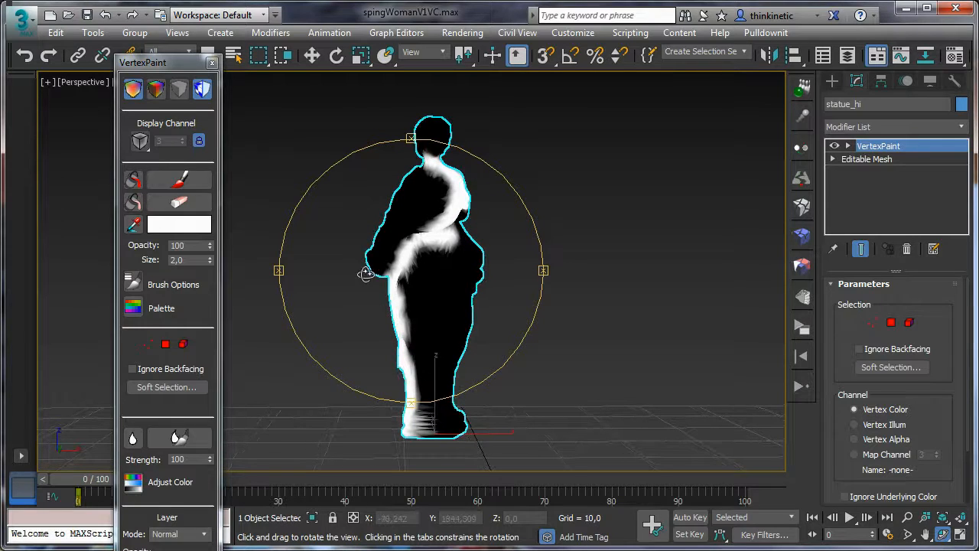
- Set the Pulldownit shatter style to Vertex Color for the statue and turn on the shard preview
click(804, 218)
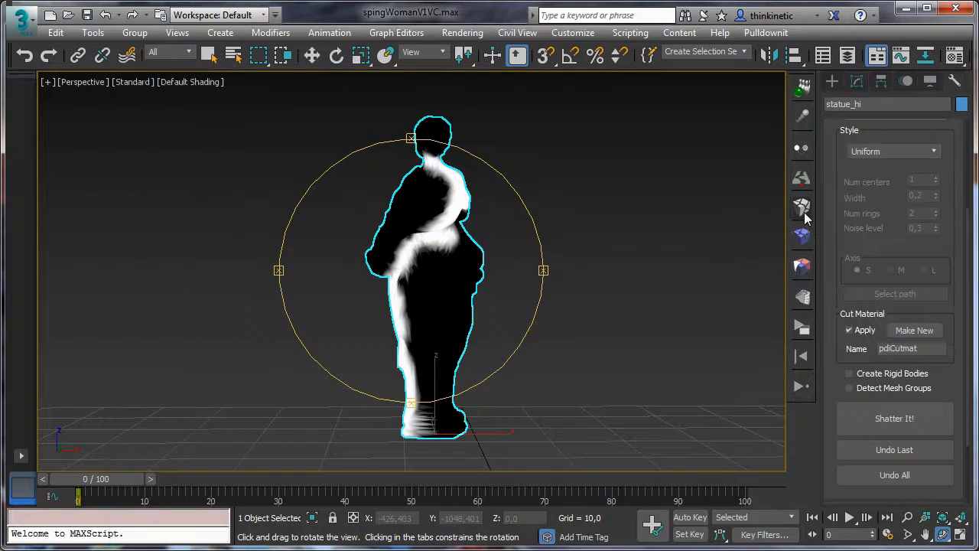
click(208, 55)
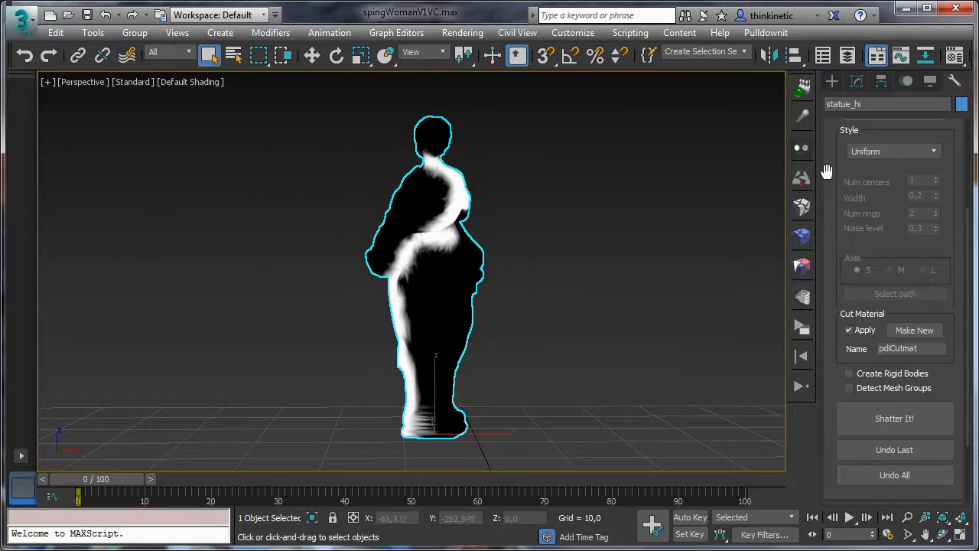
drag(848, 182, 849, 250)
click(855, 221)
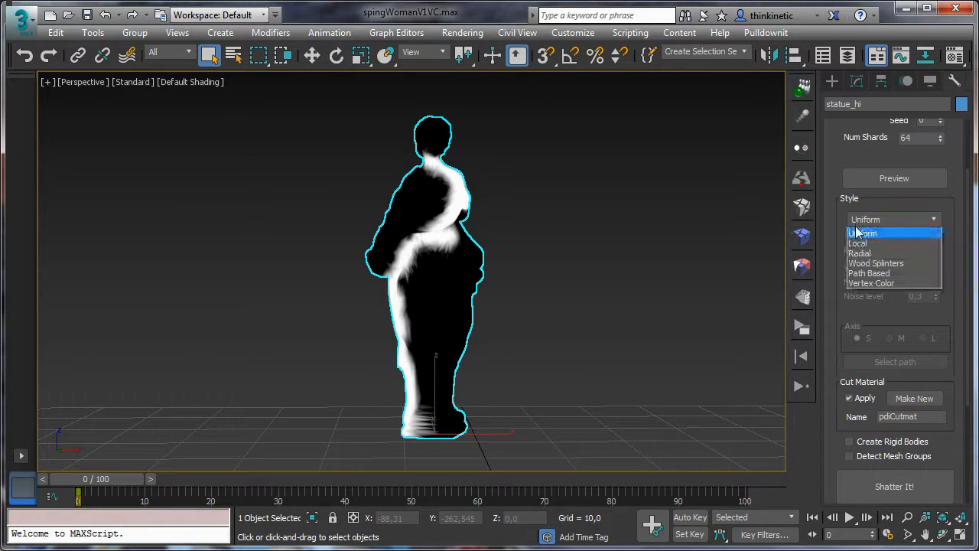
click(865, 283)
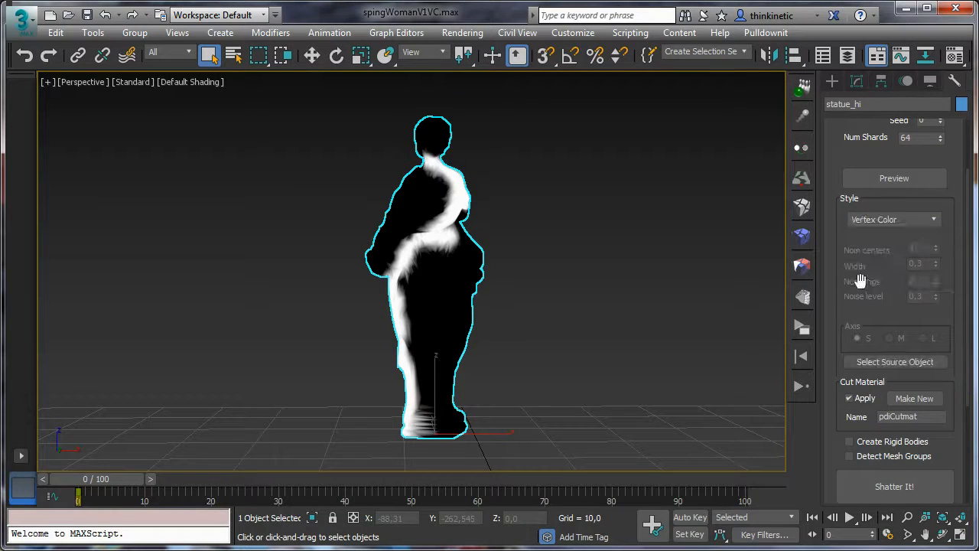
click(874, 183)
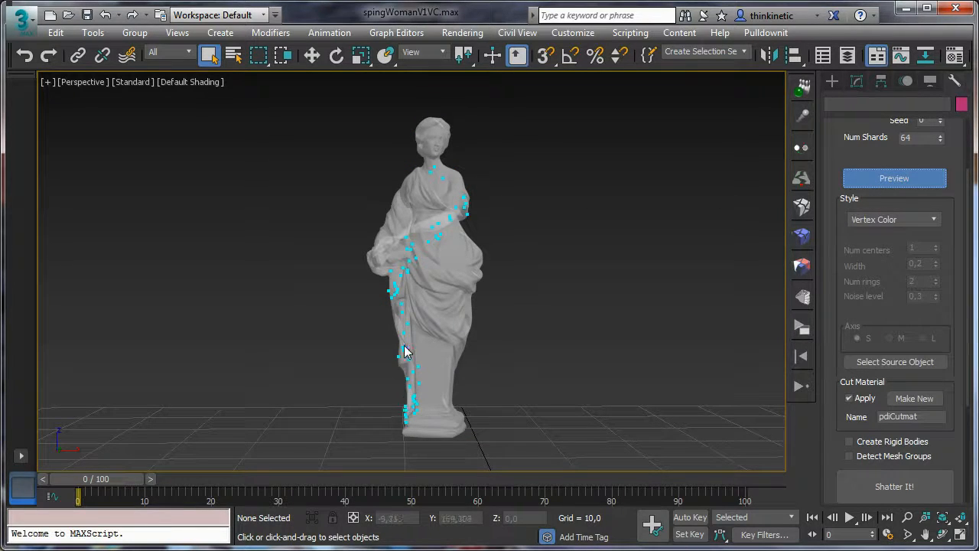
- Set the number of shards to 196 and shatter the statue
click(943, 534)
drag(498, 317, 586, 309)
drag(647, 308, 481, 324)
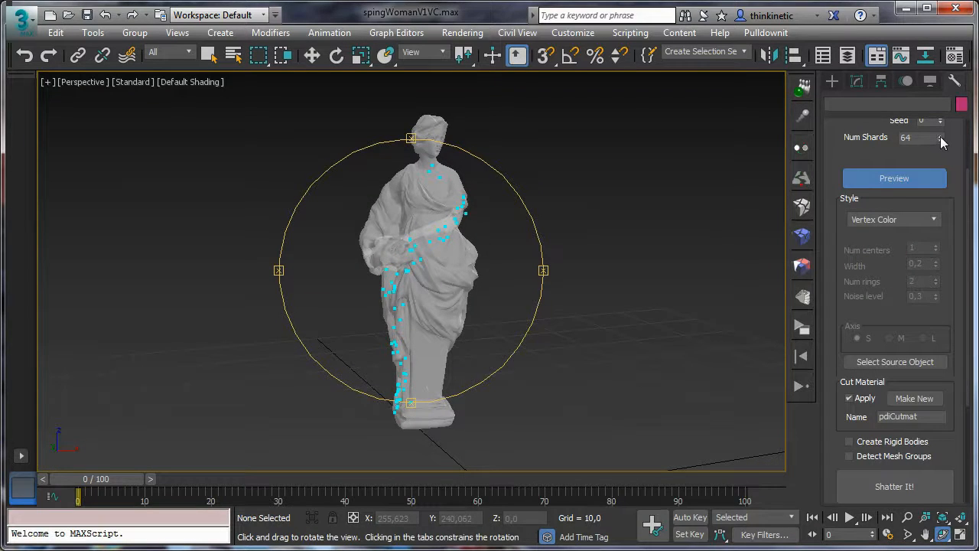
mouse_move(940, 120)
mouse_down()
mouse_move(938, 101)
mouse_move(932, 137)
mouse_move(944, 86)
mouse_move(943, 106)
mouse_up()
click(208, 53)
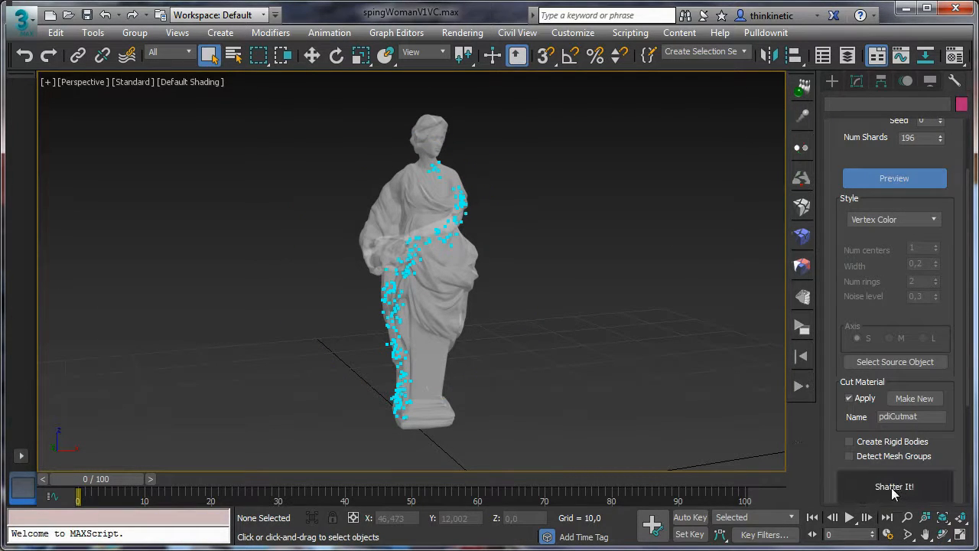
click(893, 489)
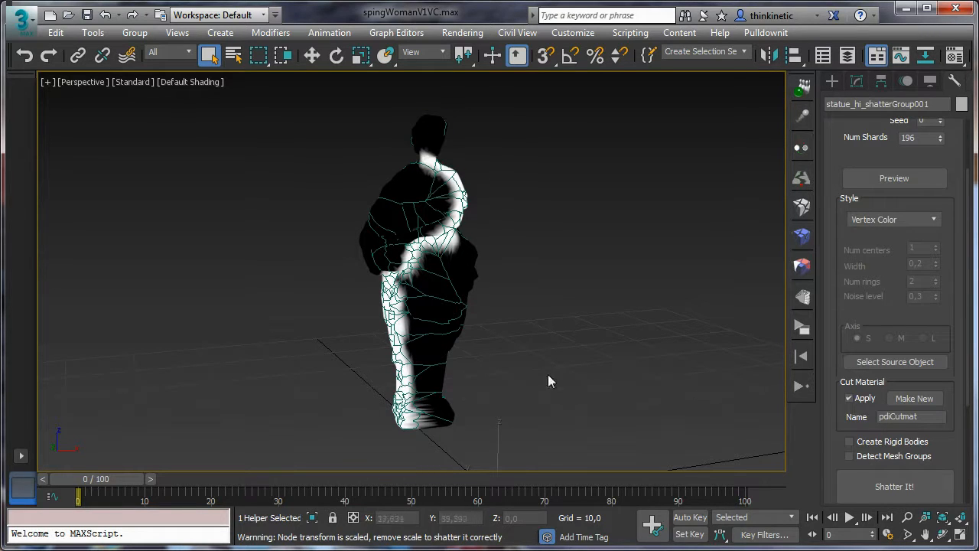
- Create a fracture body from the statue's shatter group, keeping the default setup options
click(801, 238)
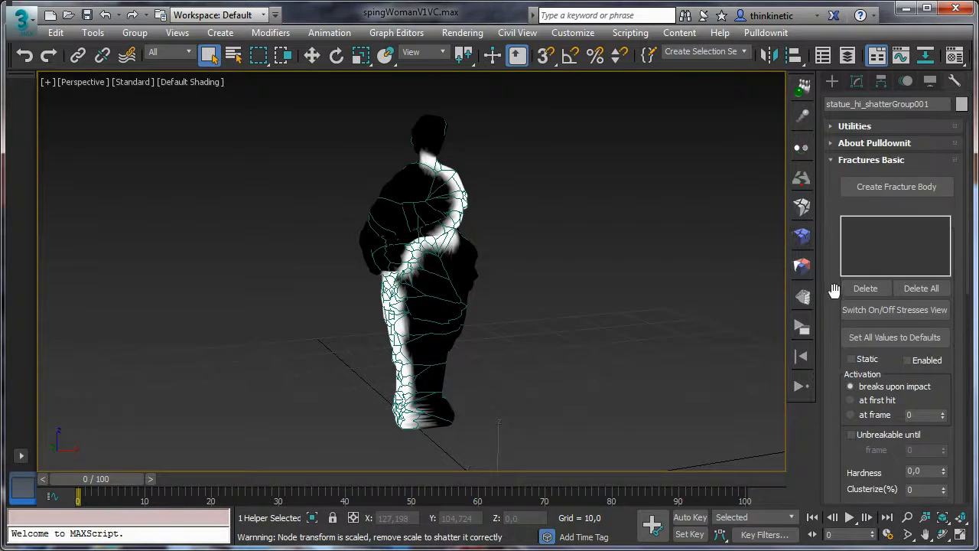
click(859, 188)
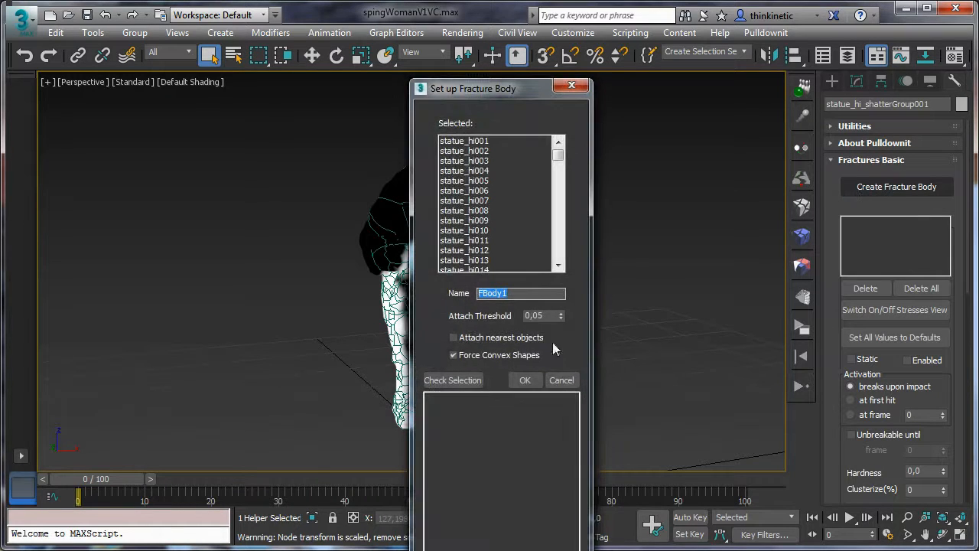
drag(519, 96, 565, 49)
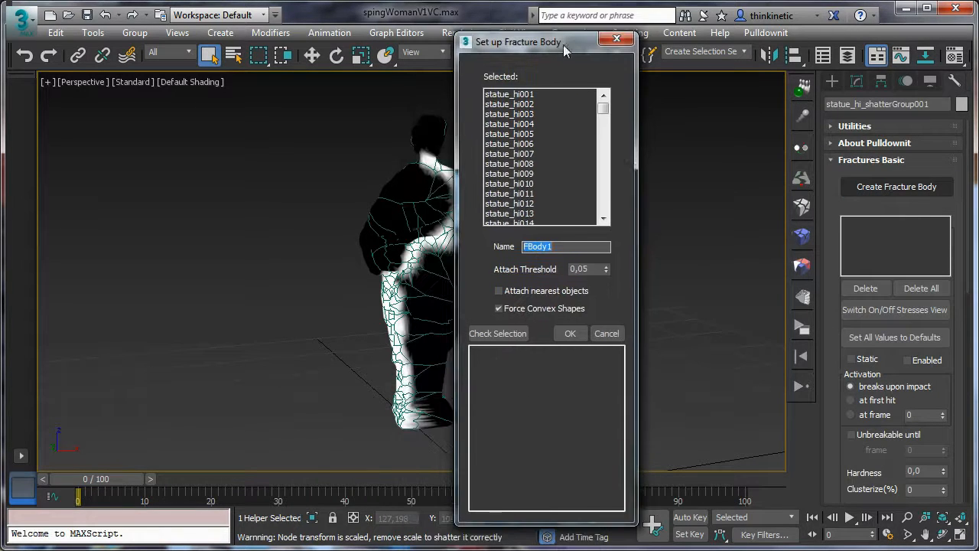
click(569, 334)
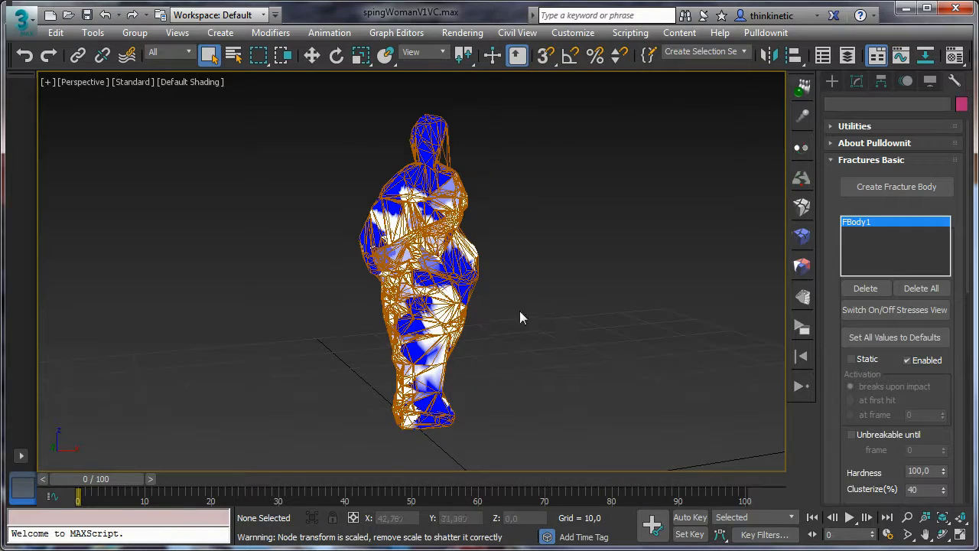
- Toggle the fracture body's stresses view and set its Clusterize value to 0%
click(854, 306)
click(855, 307)
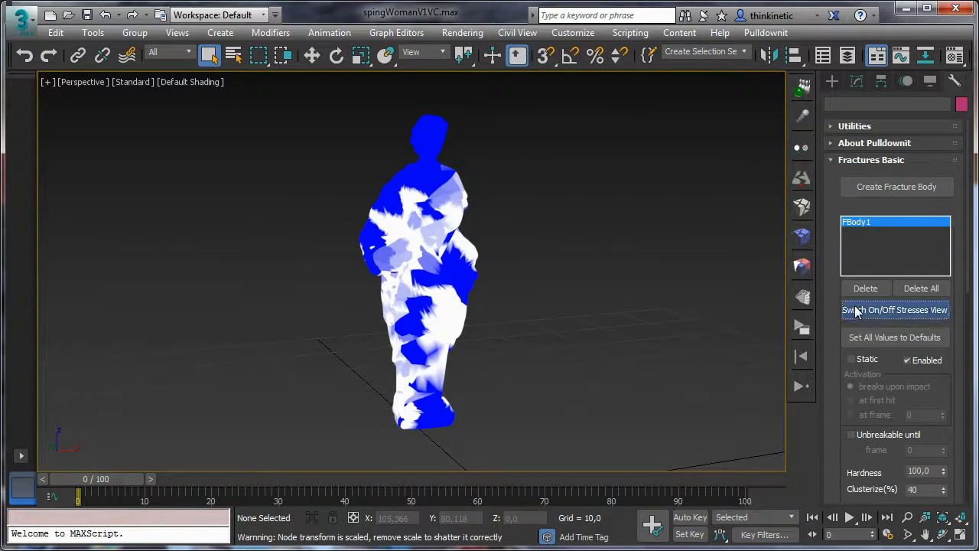
click(855, 307)
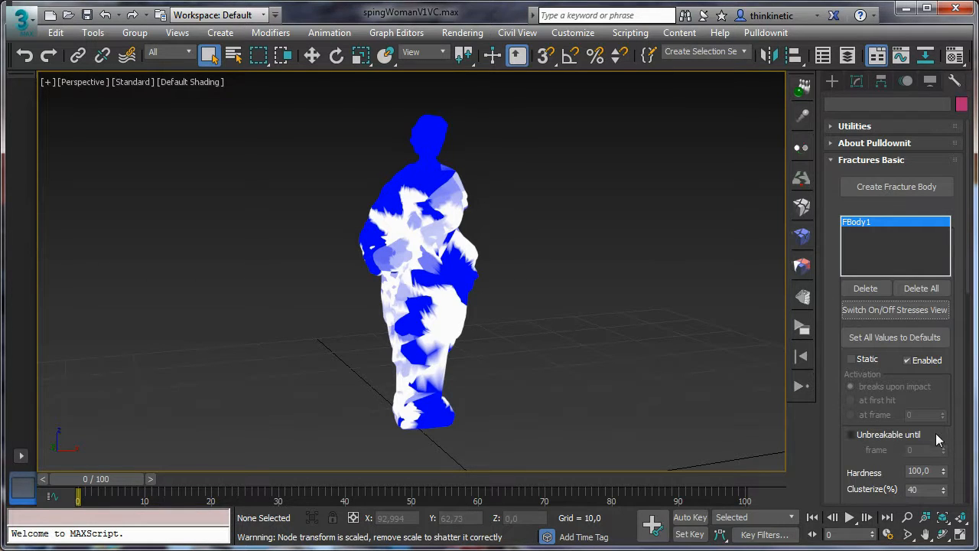
scroll(935, 433, down, 3)
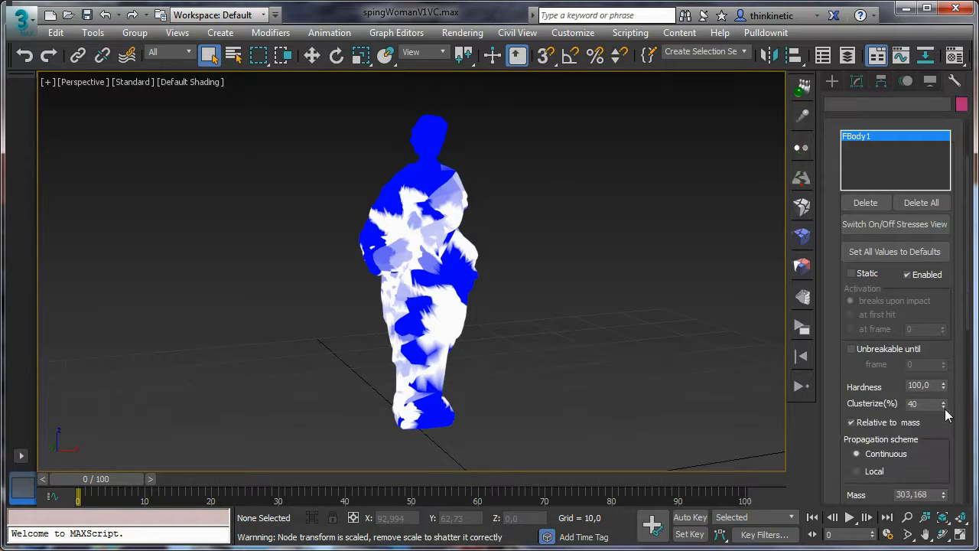
drag(942, 408, 945, 457)
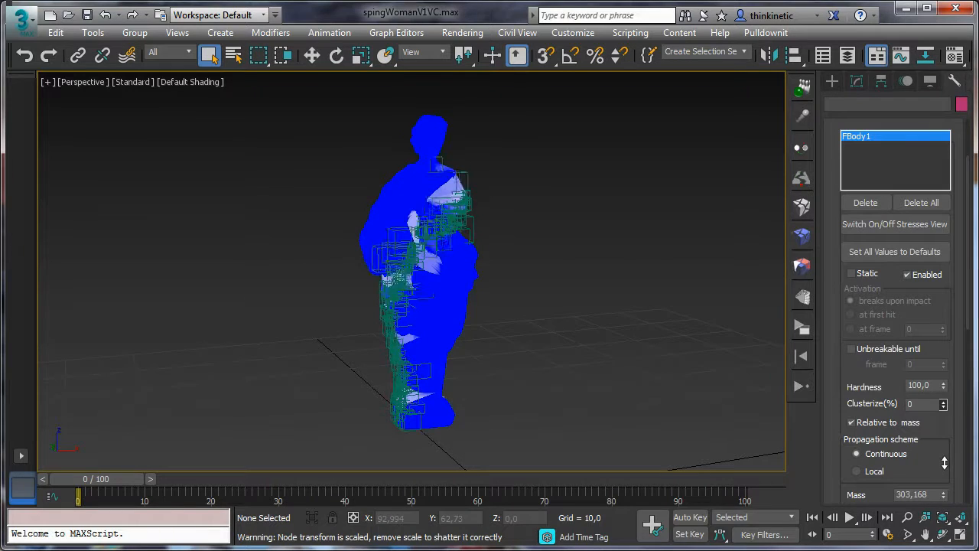
- Enable Never Degrade Geometry in the viewport configuration and apply it
click(46, 83)
click(105, 262)
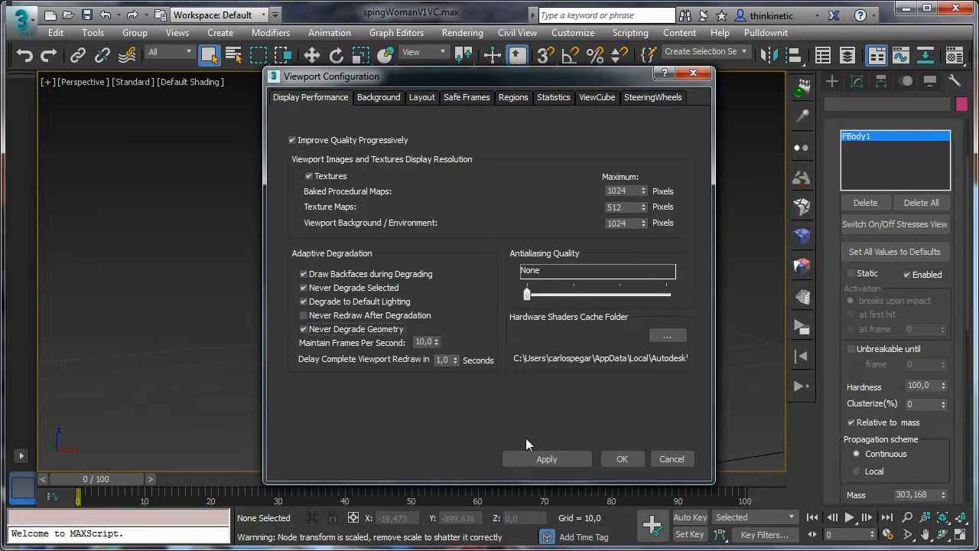
click(522, 464)
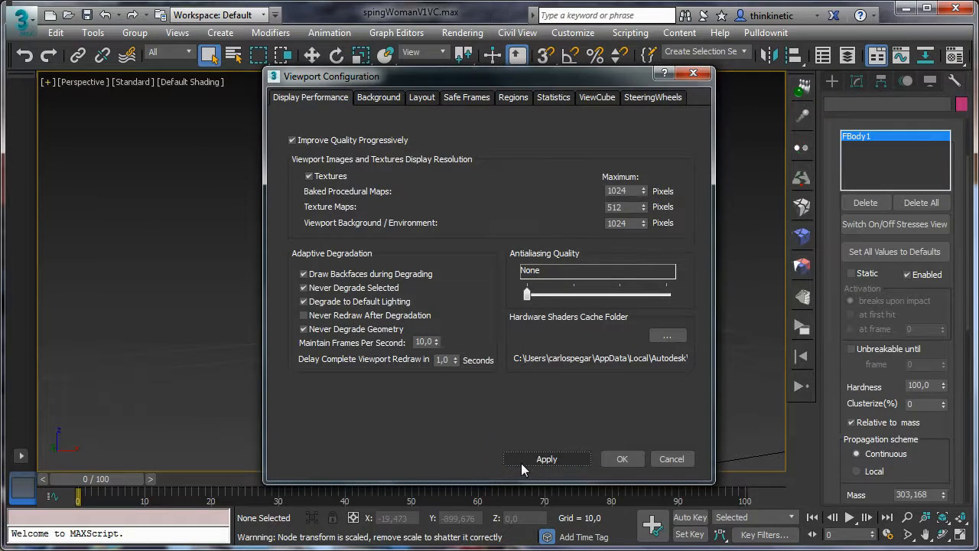
click(622, 459)
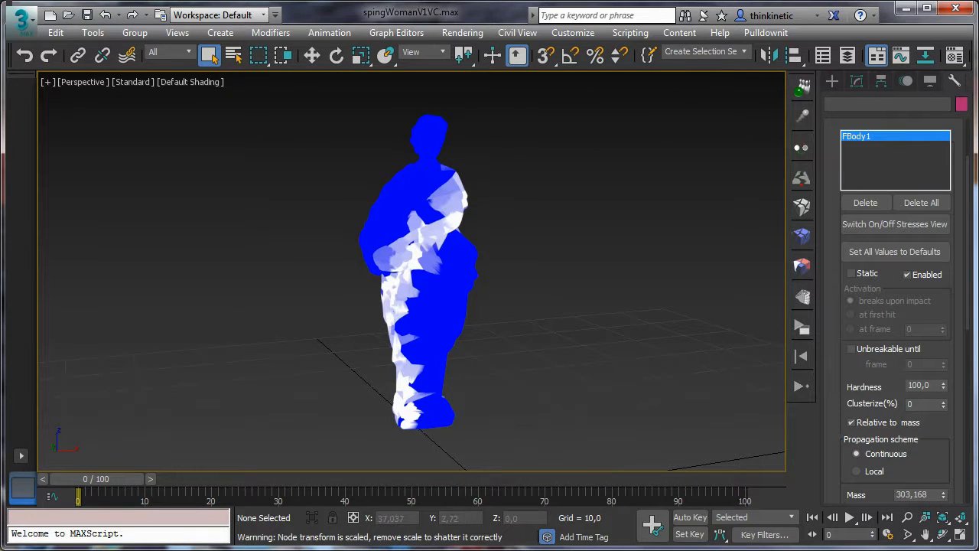
- Inspect the stress colours around the statue and switch off the stresses view
click(943, 535)
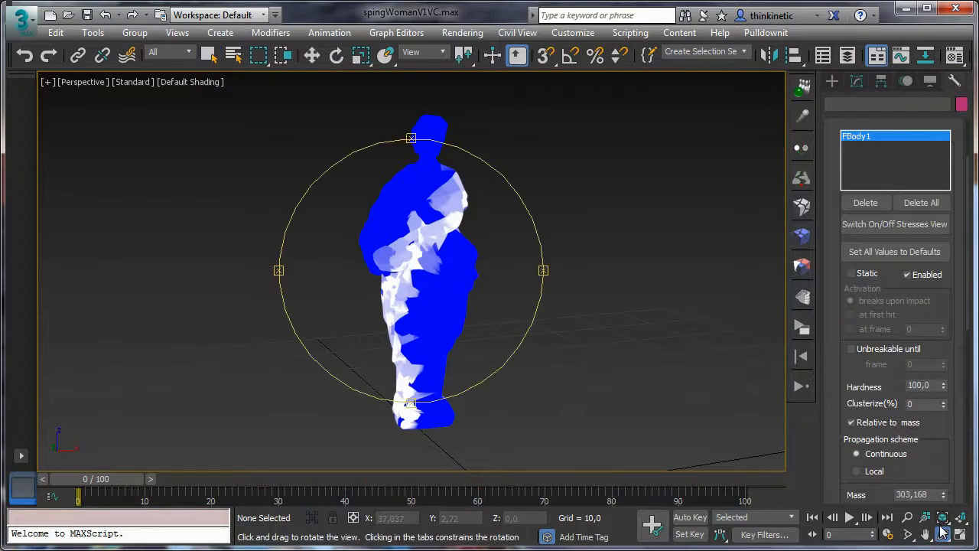
drag(505, 309, 428, 283)
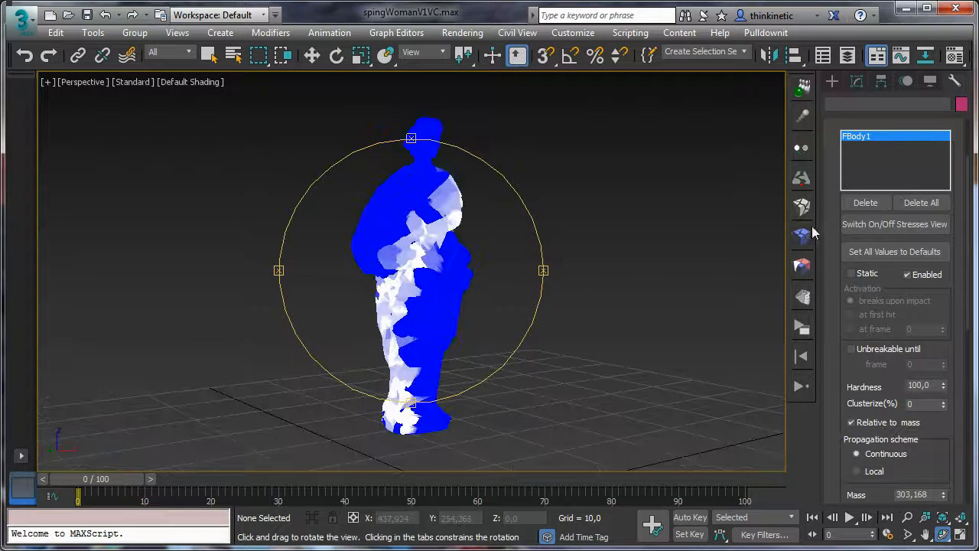
click(874, 223)
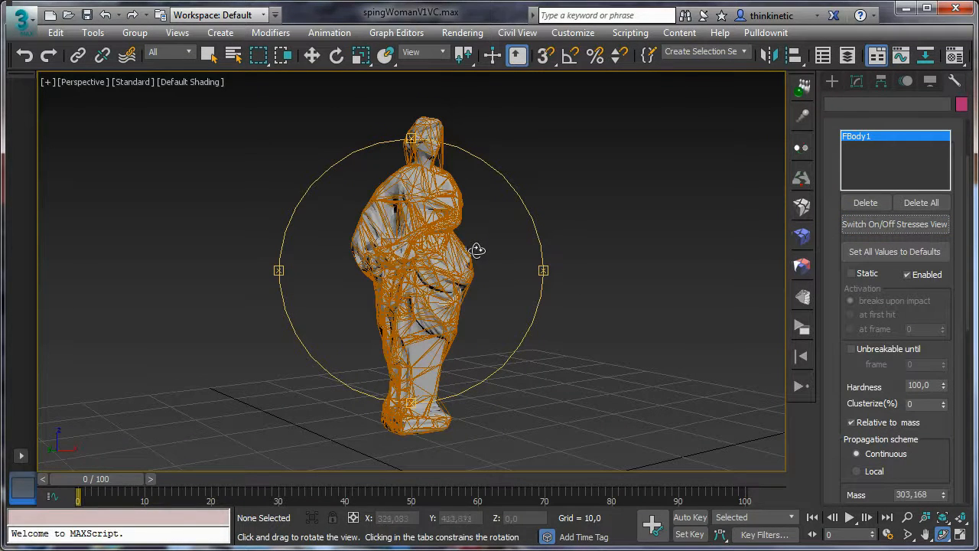
- Run the Pulldownit simulation over frames 0 to 100 with the grid as ground and Bake Keys enabled
click(926, 534)
drag(456, 324, 420, 274)
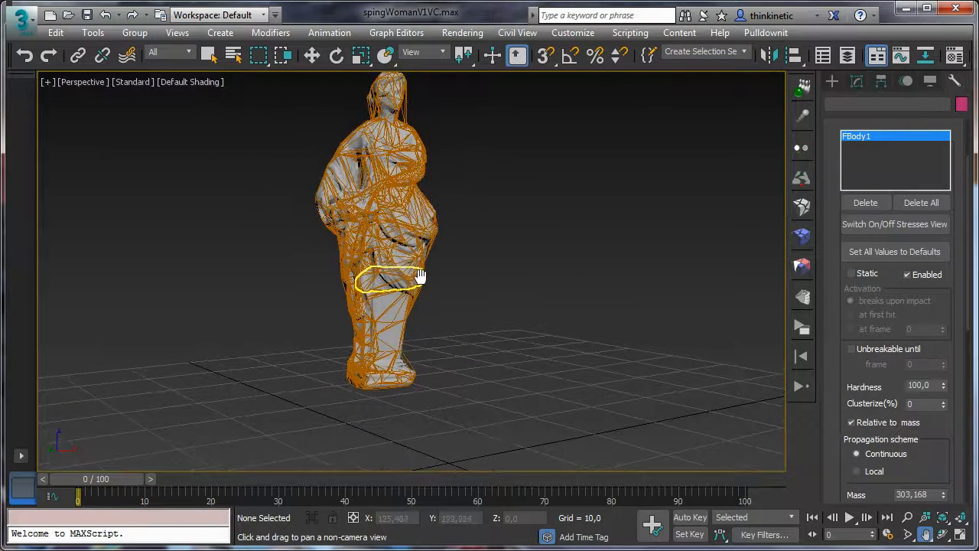
click(907, 518)
mouse_move(510, 337)
mouse_down()
mouse_move(510, 359)
mouse_move(516, 350)
mouse_up()
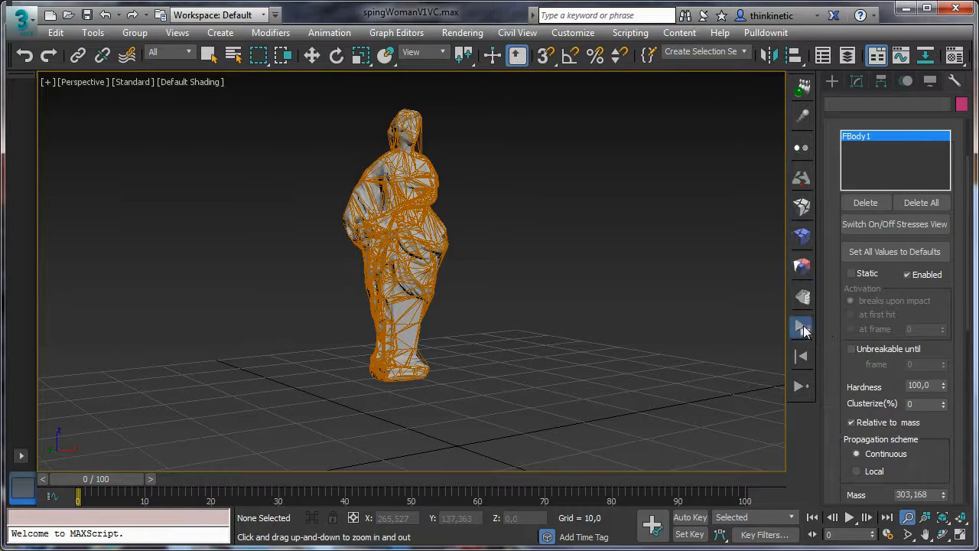
click(802, 327)
click(854, 225)
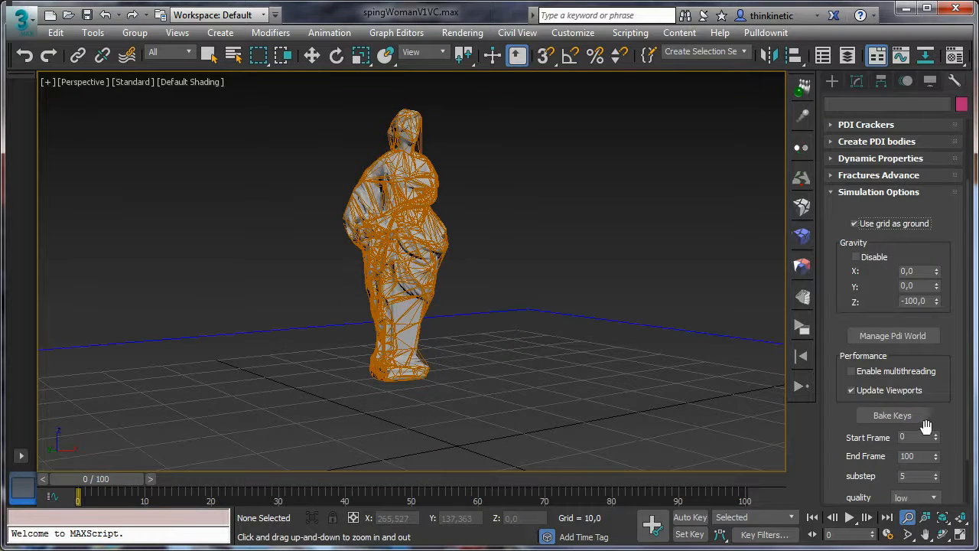
drag(949, 417, 948, 351)
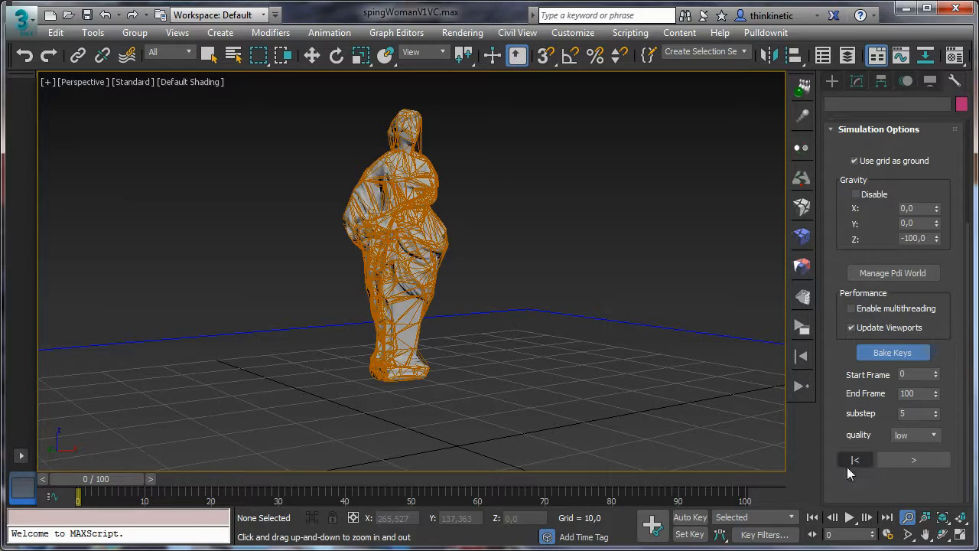
click(886, 461)
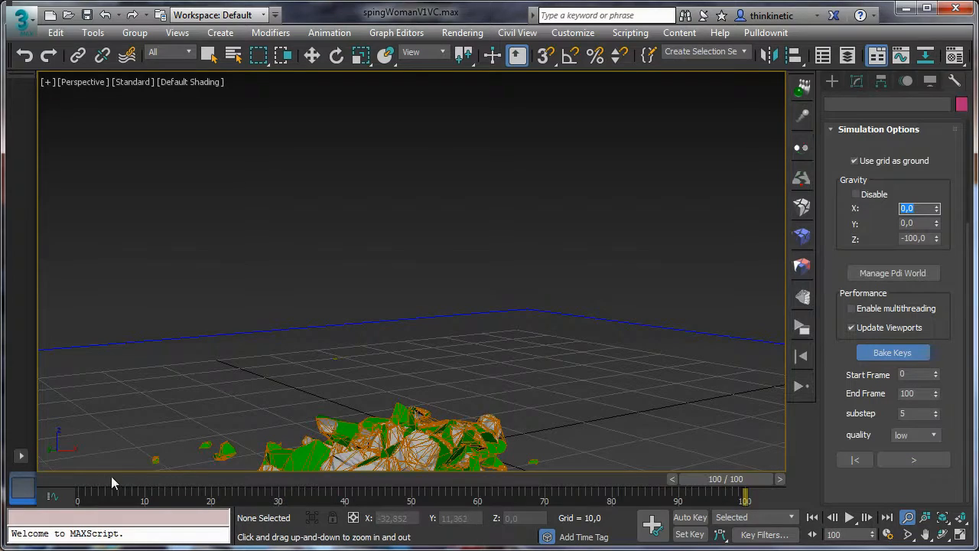
- Scrub the baked simulation through frame 6 to frame 16 to examine how the statue breaks apart
drag(100, 476, 133, 479)
drag(236, 359, 216, 225)
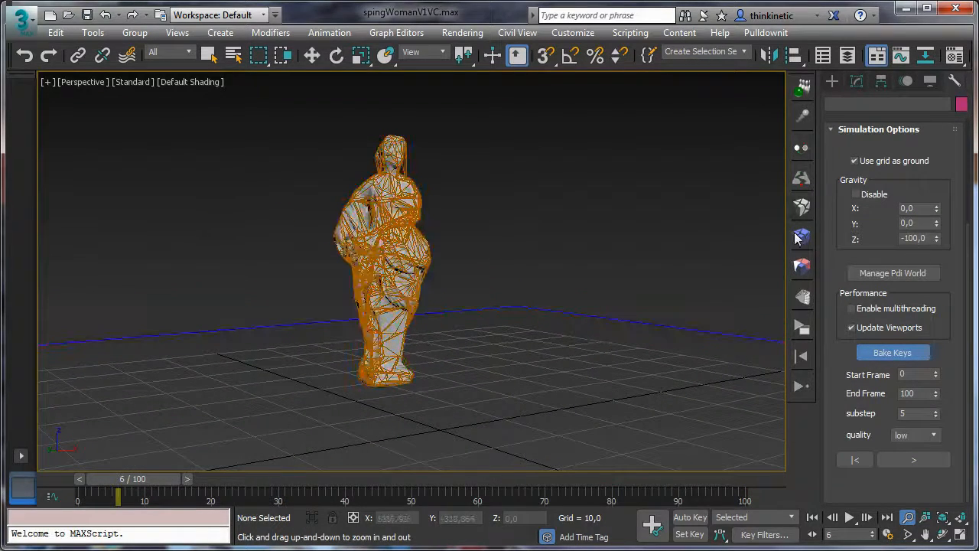
click(209, 54)
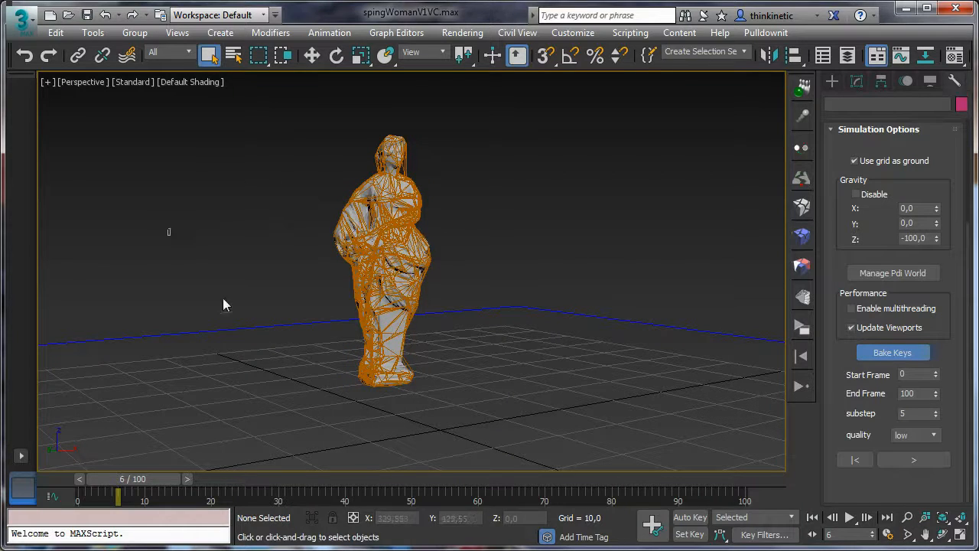
drag(161, 476, 223, 483)
key(q)
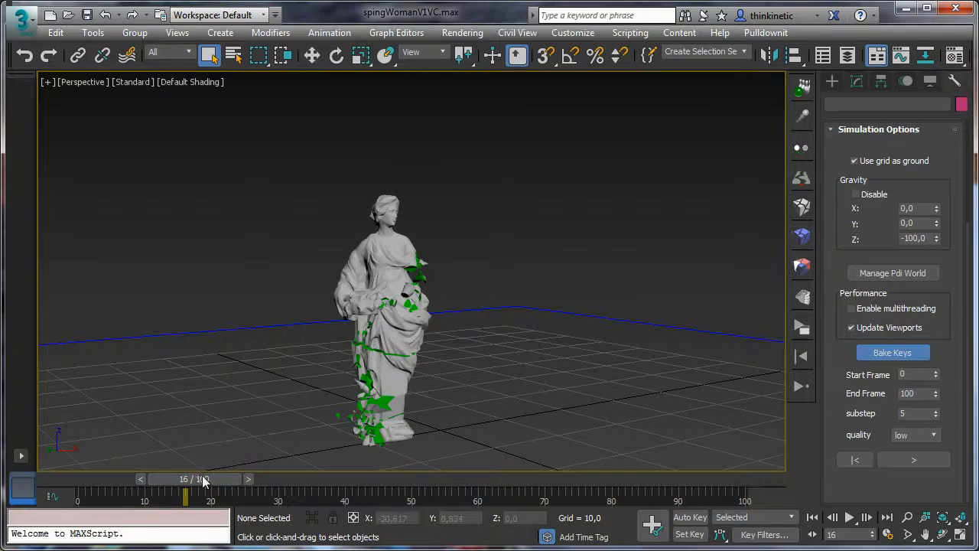
- Scrub the baked collapse on to frame 20 and reset the simulation to frame 0
drag(204, 480, 233, 480)
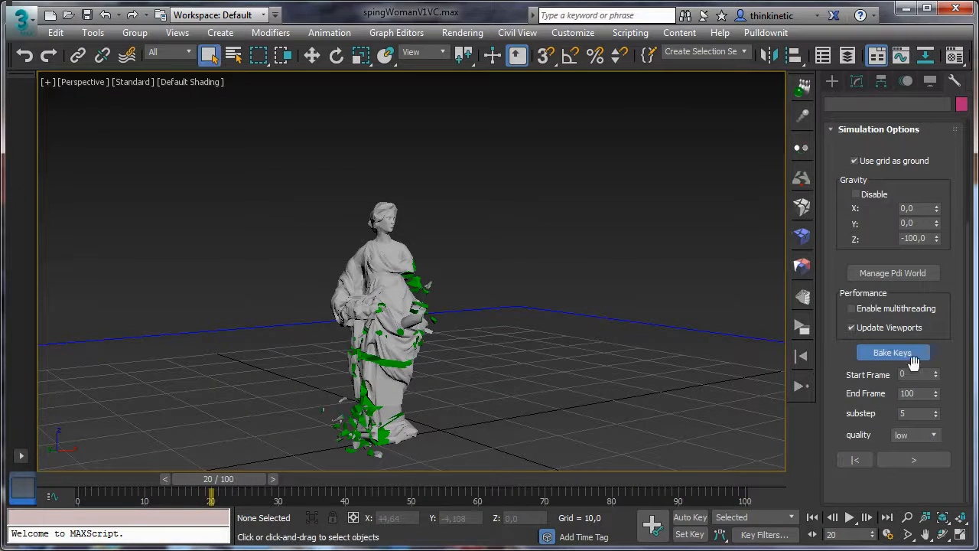
click(847, 461)
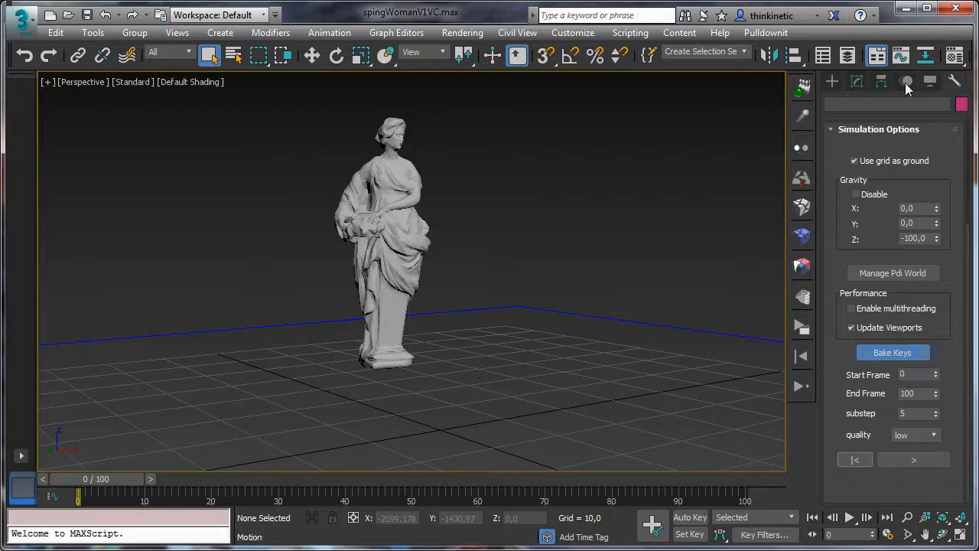
- Create a Wind space warp with an icon size of about 6.7 on the ground beside the statue
click(831, 81)
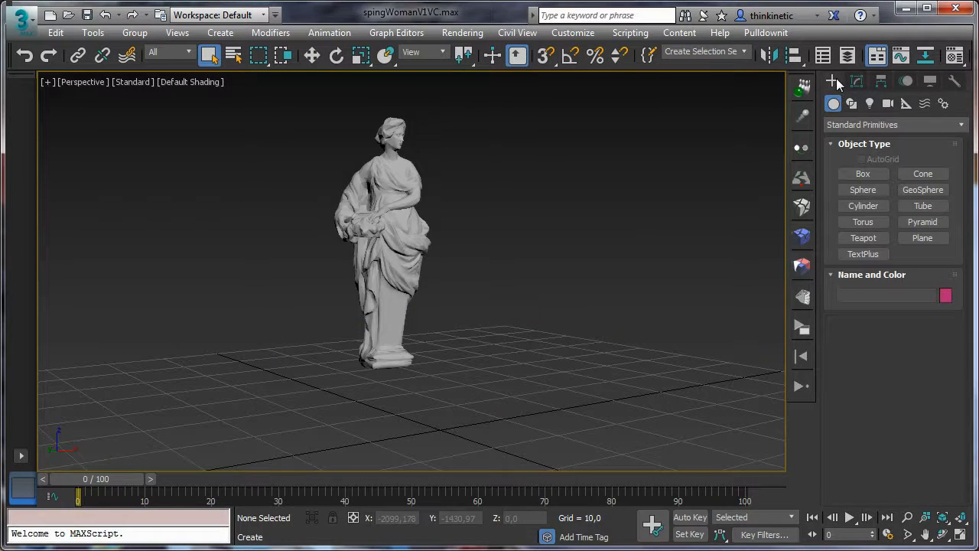
click(925, 105)
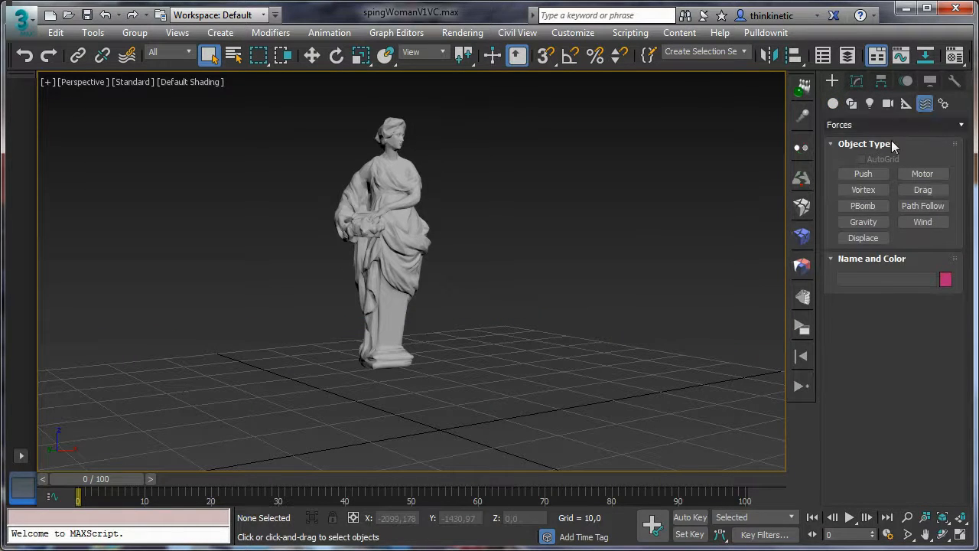
click(911, 222)
drag(508, 381, 595, 387)
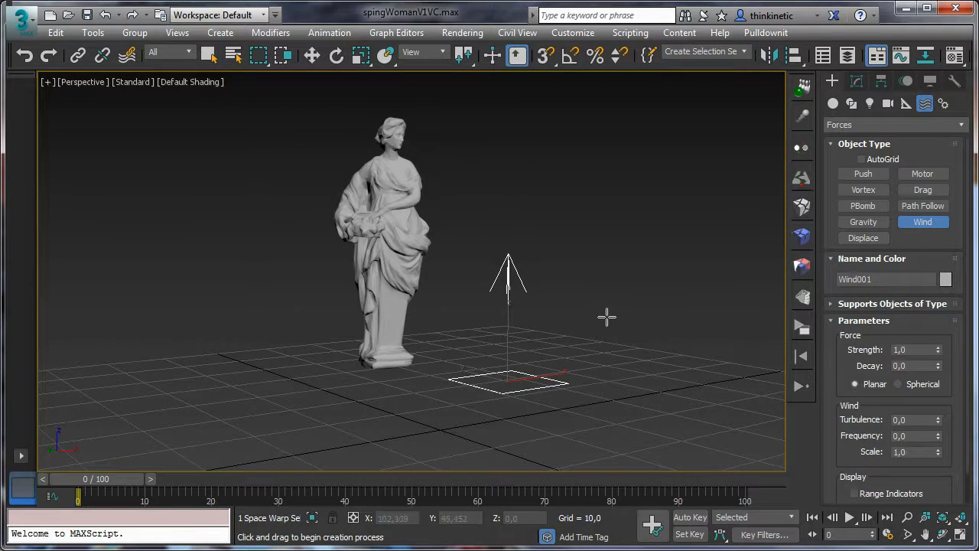
- Rotate the wind to an absolute world Y angle of -180 degrees so it blows downward
click(338, 56)
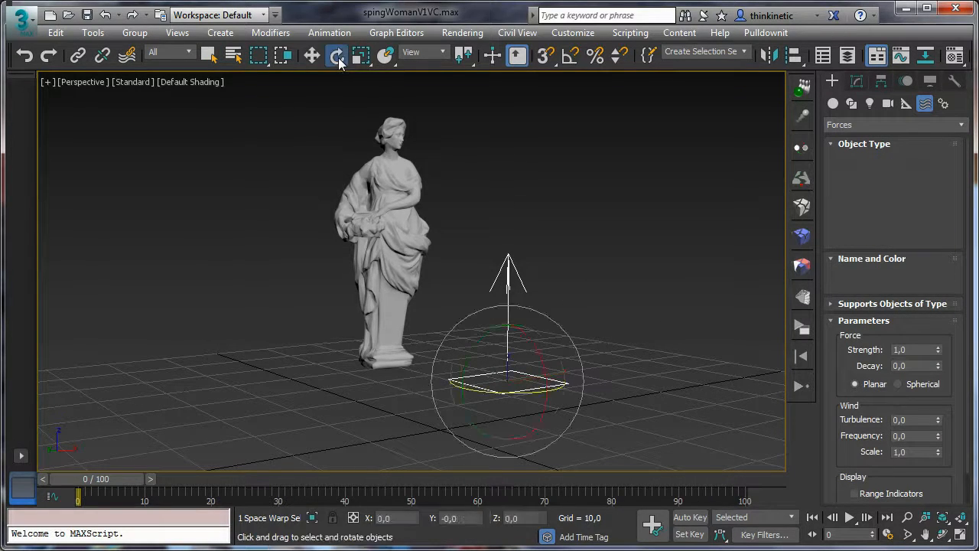
right_click(337, 56)
click(757, 407)
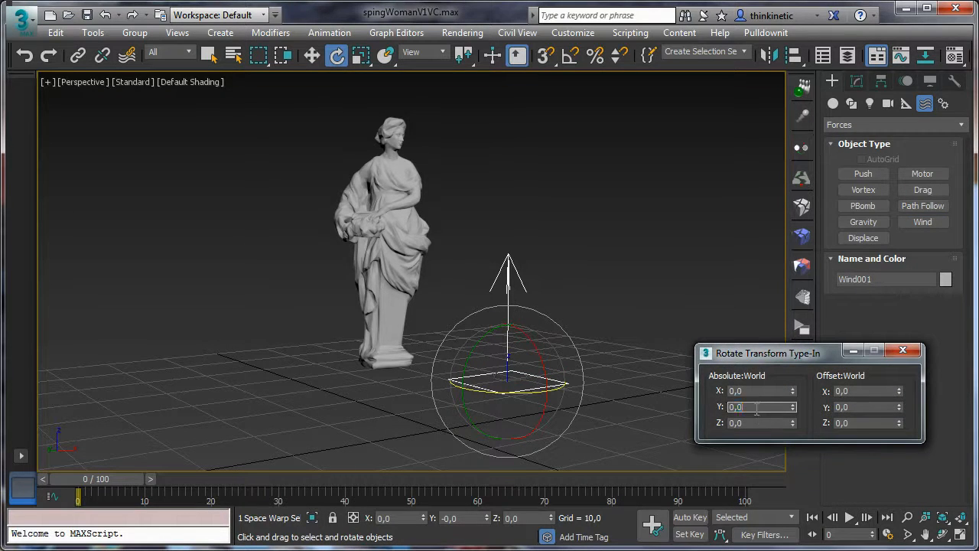
text(180)
key(Return)
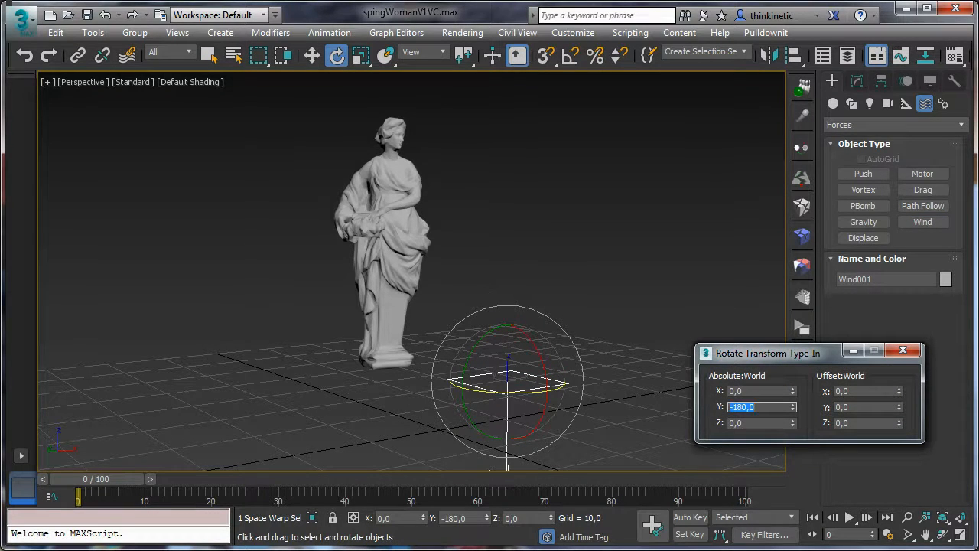
click(904, 349)
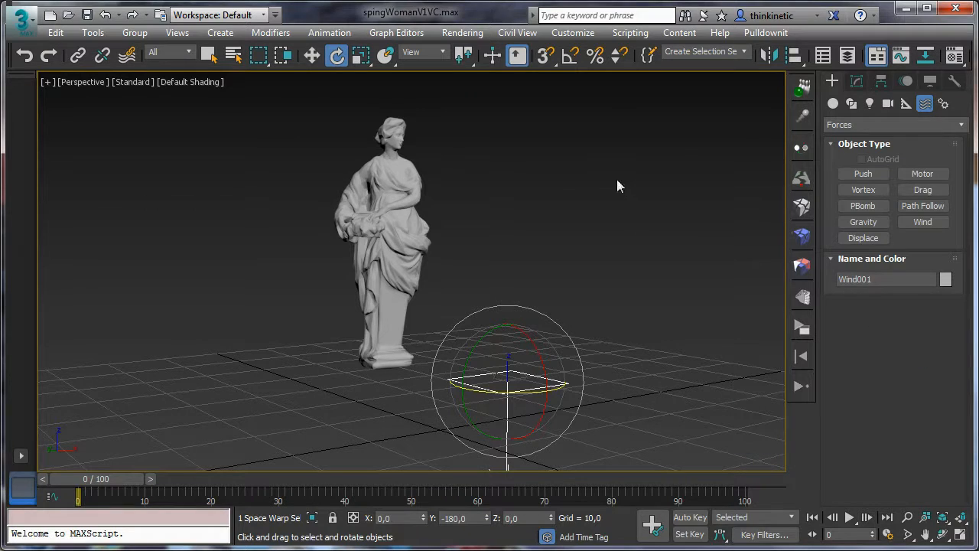
- Set the wind's force strength to 10
click(311, 56)
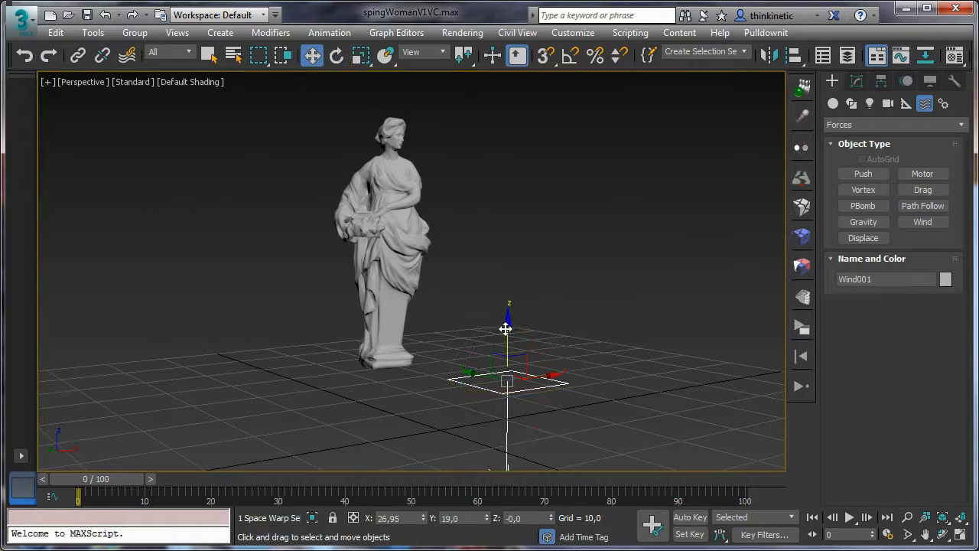
click(856, 81)
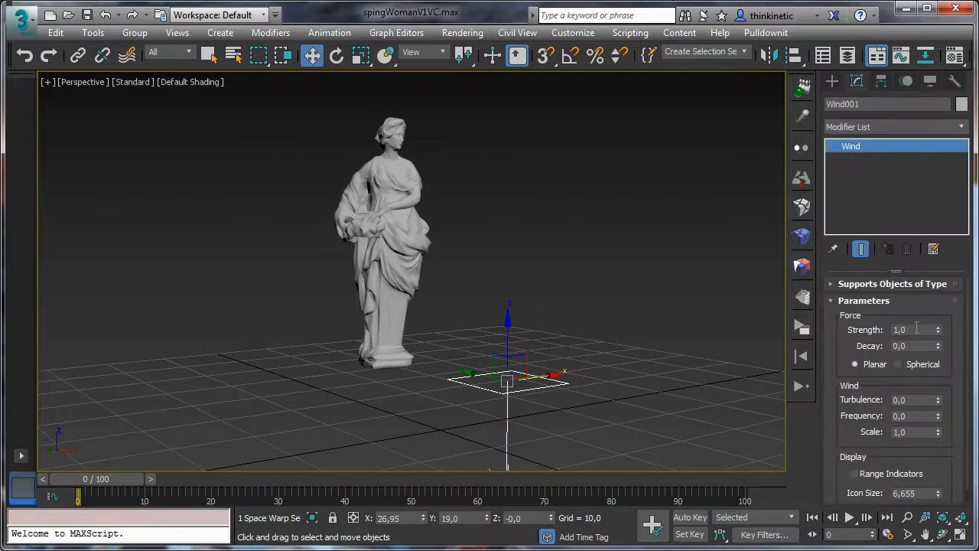
click(916, 330)
text(10)
key(Return)
- Make the fracture body FBody1 static, breaking upon impact, and let it be affected by force fields
click(803, 241)
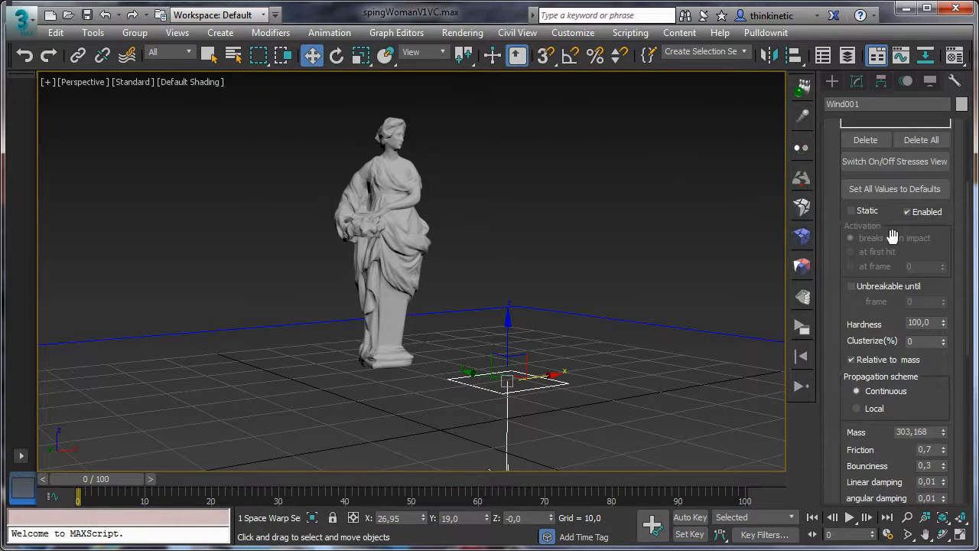
scroll(891, 231, up, 3)
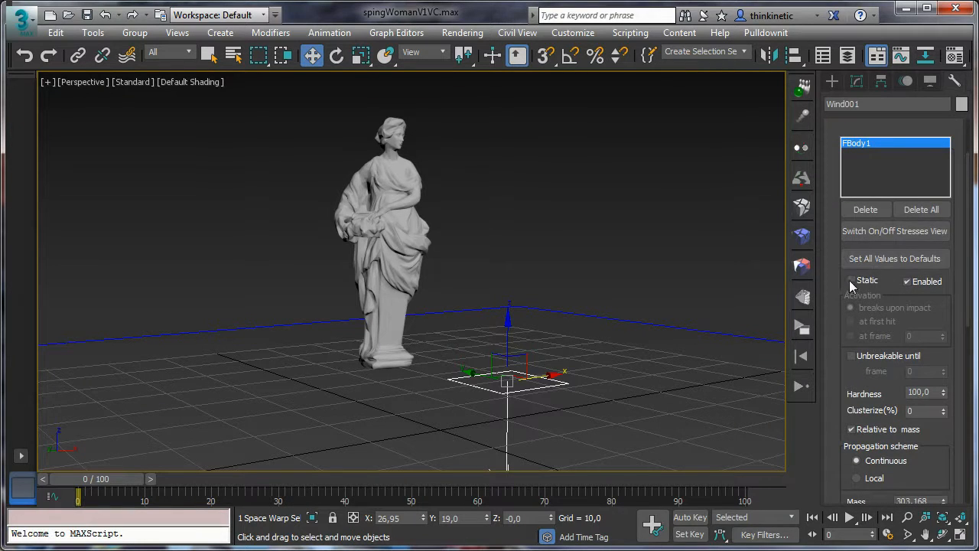
click(848, 144)
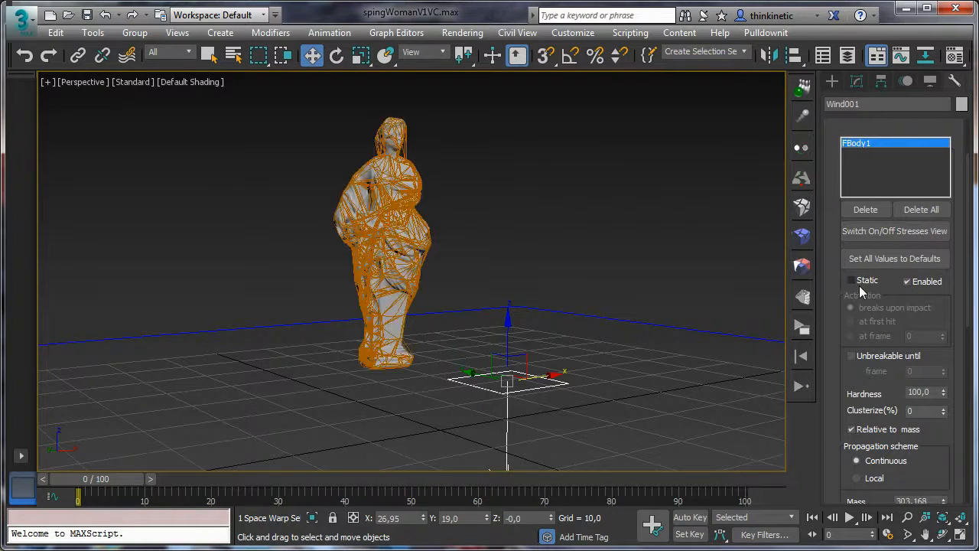
click(851, 281)
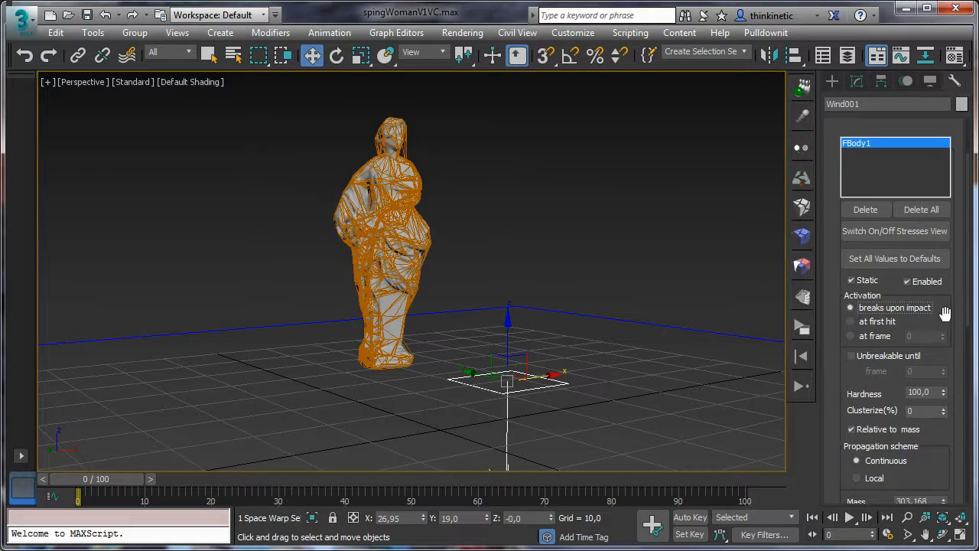
drag(941, 318, 943, 105)
scroll(880, 345, down, 3)
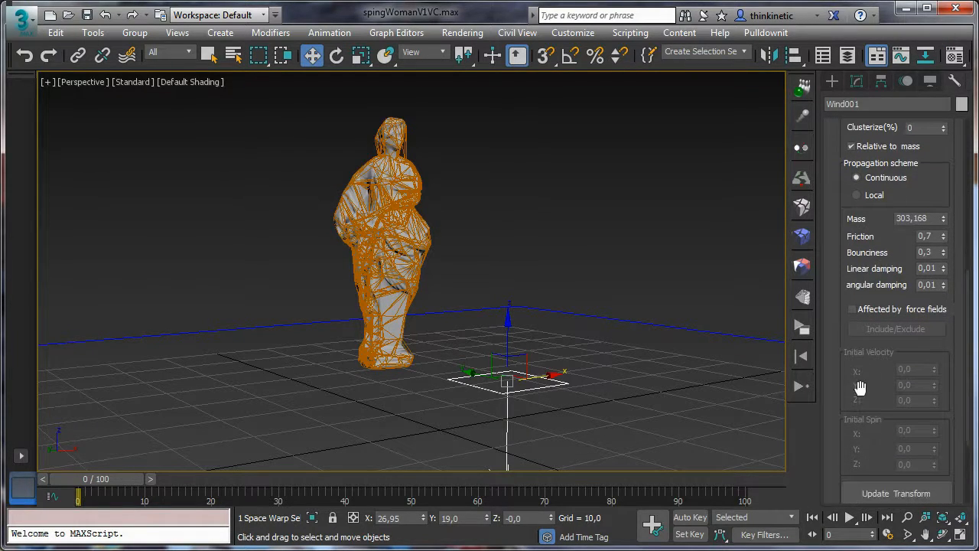
click(850, 314)
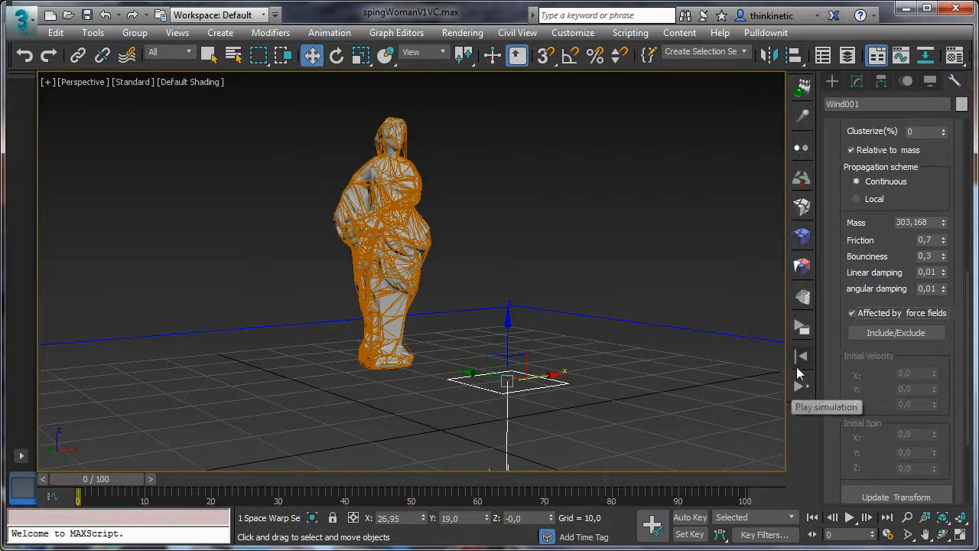
- Test the wind on the static statue by running the simulation to frame 60, then stop and reset it
click(795, 385)
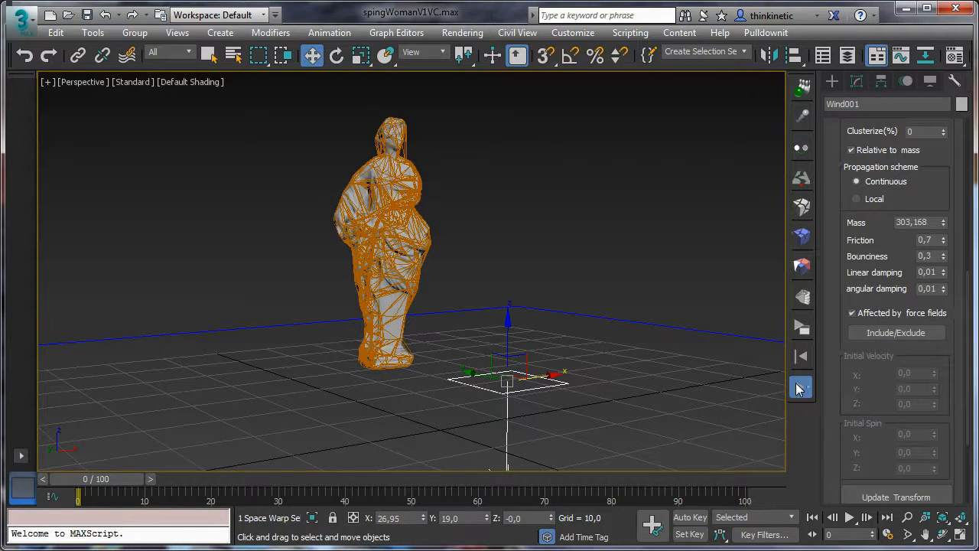
click(796, 387)
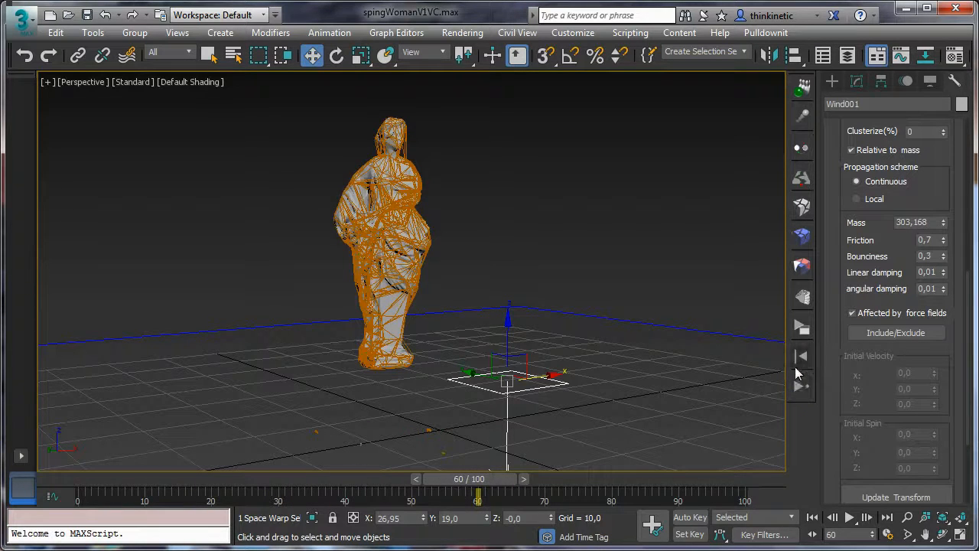
click(800, 357)
- Set the fracture body's hardness to 10 and run the simulation again
drag(870, 251, 879, 378)
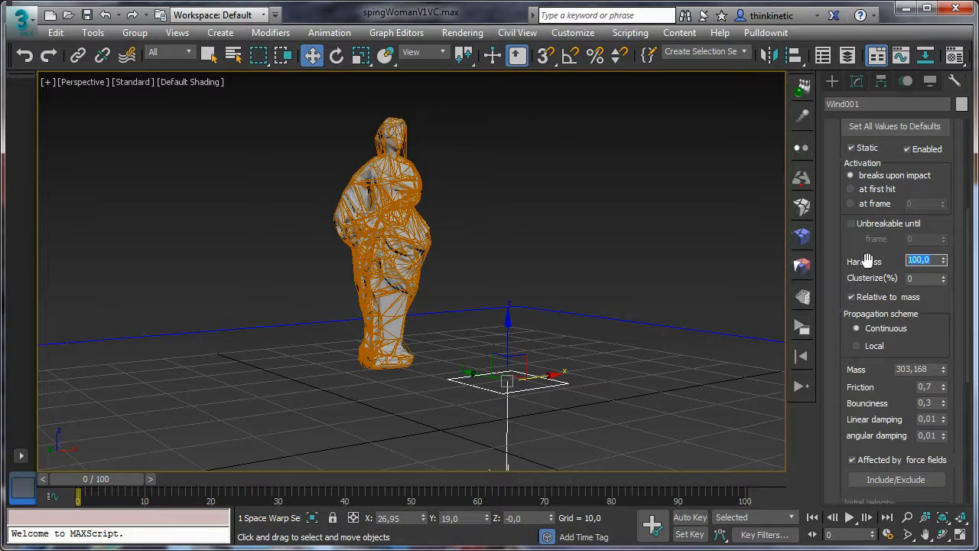
text(10)
click(800, 388)
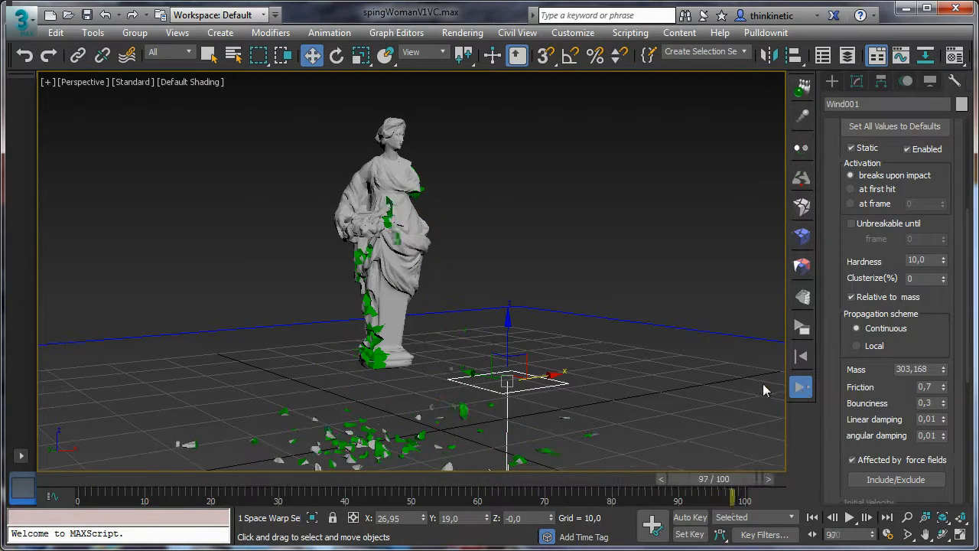
- Deselect everything and scrub back to frame 21 to examine the fragments breaking off the statue
drag(696, 482, 238, 483)
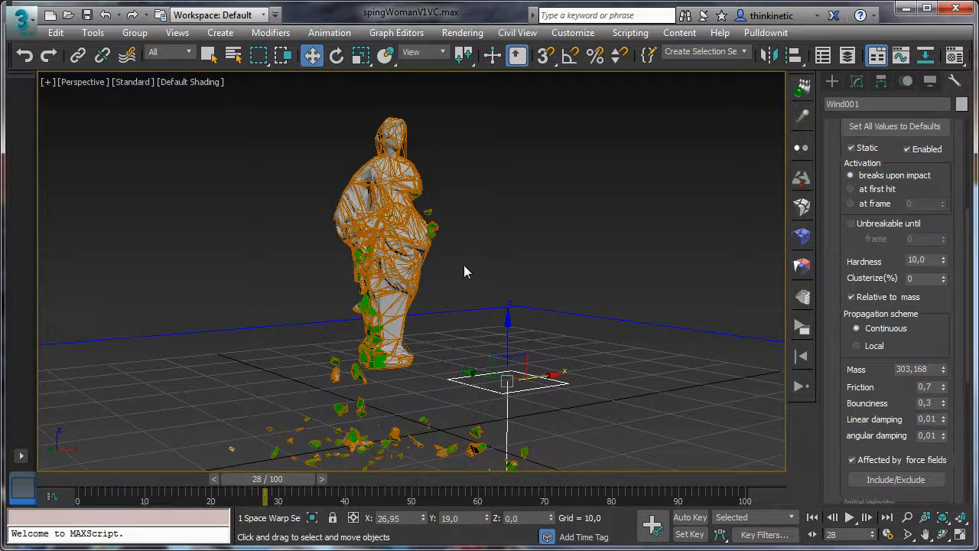
click(601, 336)
drag(312, 478, 260, 489)
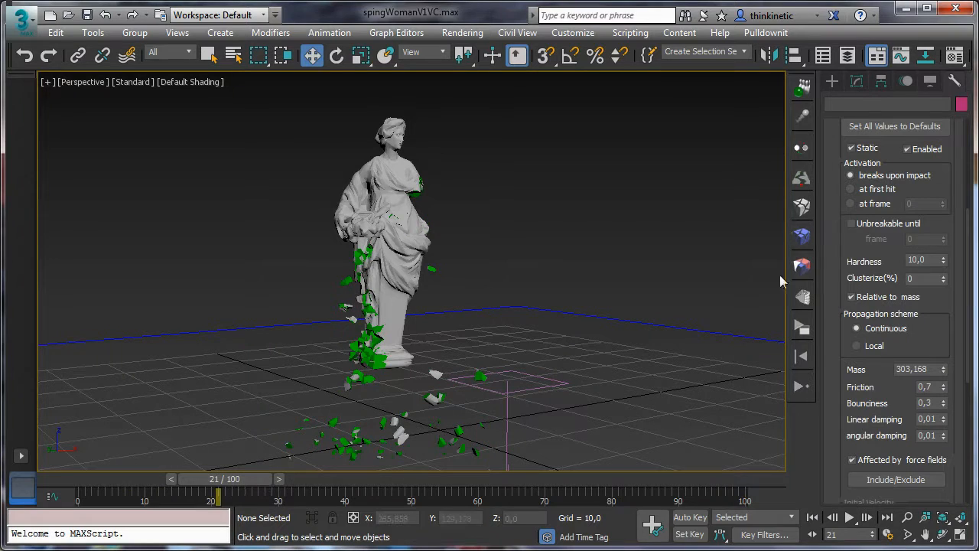
- Reset the simulation, set the fracture body's activation to at first hit, and simulate to frame 77
click(799, 355)
scroll(857, 294, up, 3)
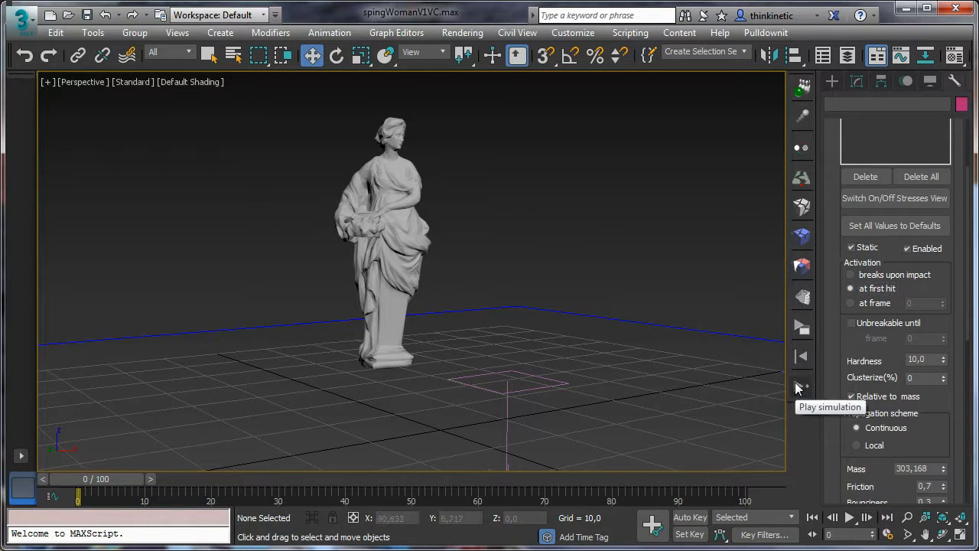
click(800, 389)
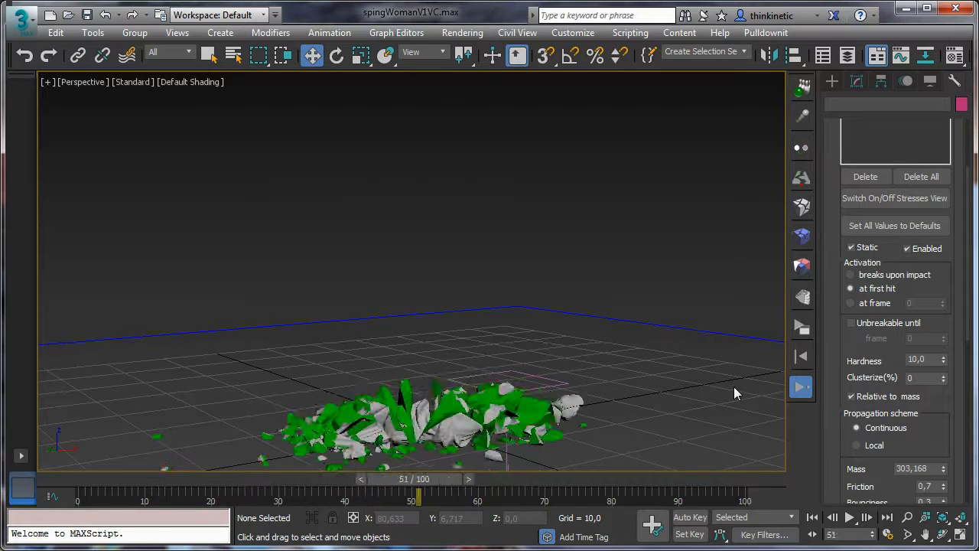
click(795, 392)
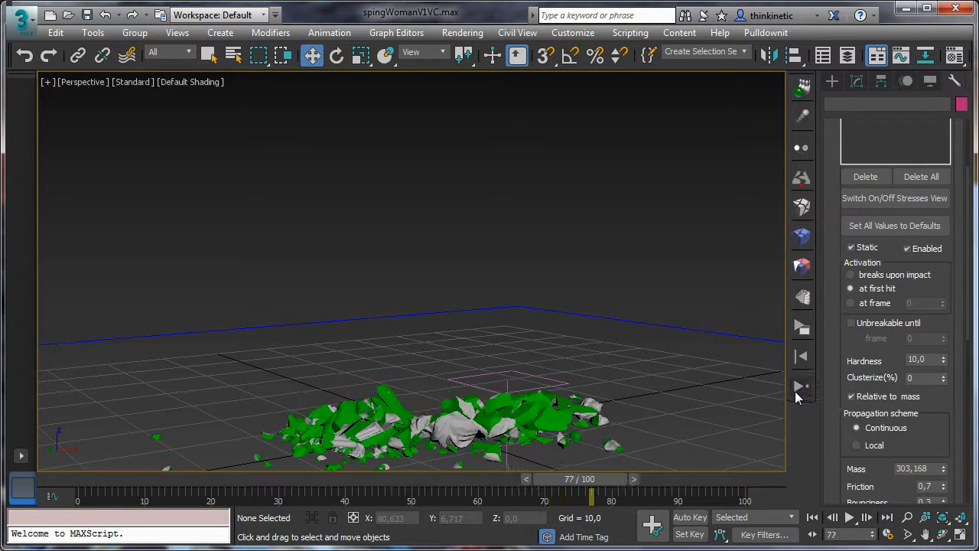
- Play the baked collapse from the first frame, stop it and return to frame 0
click(811, 517)
click(849, 517)
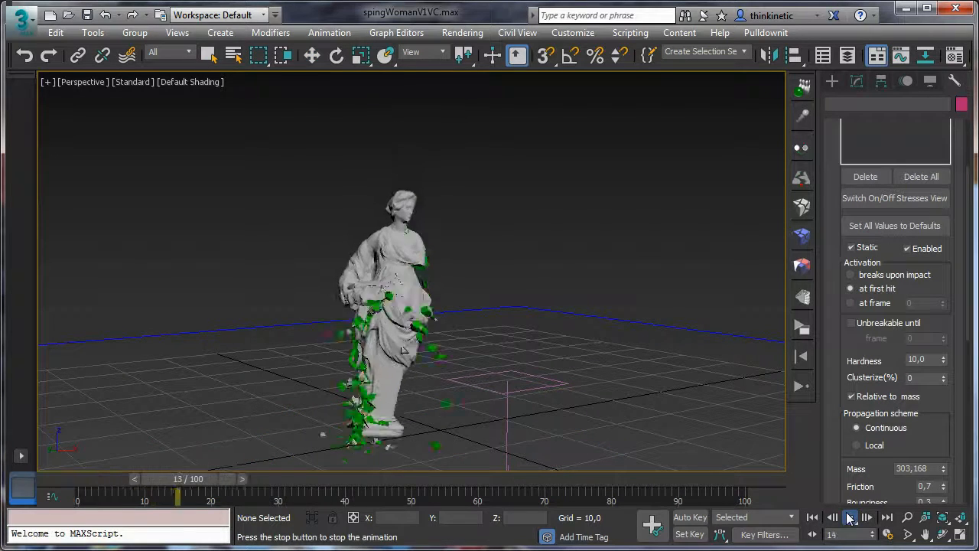
click(848, 517)
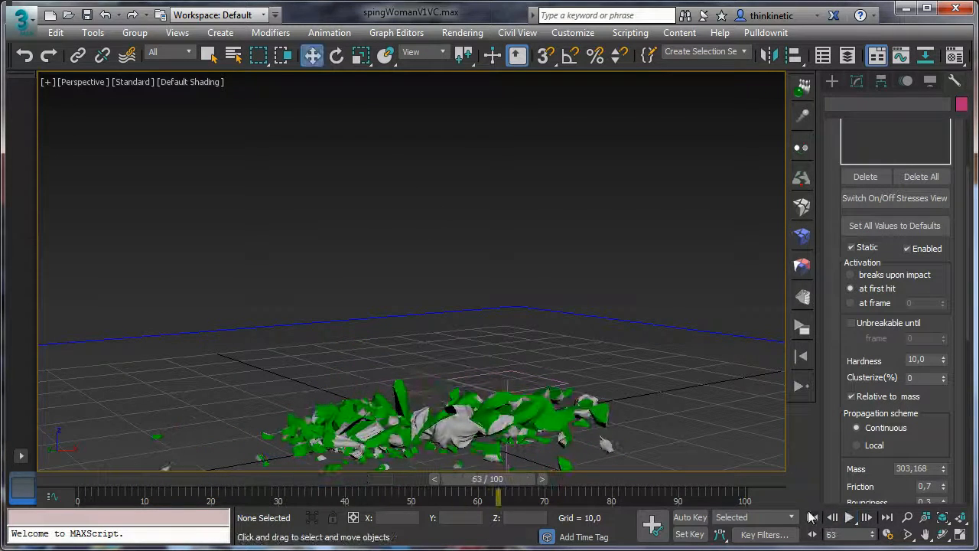
click(811, 518)
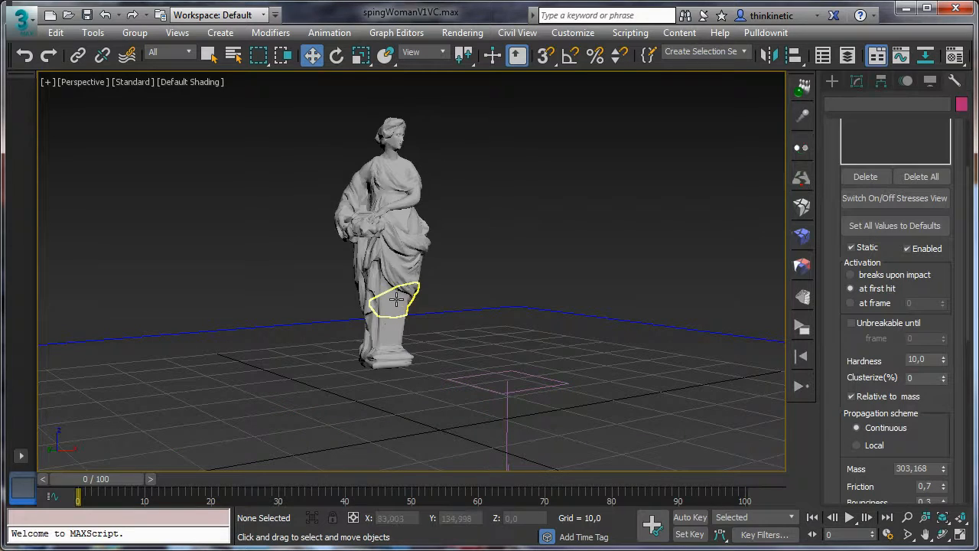
- Examine the fractured statue up close, briefly displaying edged faces to check its mesh
click(960, 520)
scroll(501, 280, up, 4)
middle_drag(501, 280, 702, 376)
scroll(543, 342, down, 2)
scroll(699, 375, up, 3)
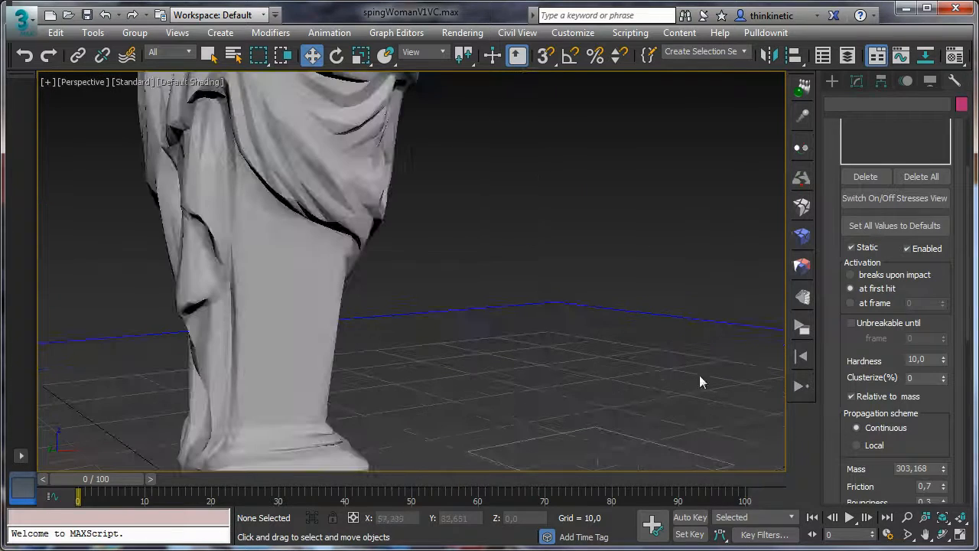
click(907, 517)
drag(487, 306, 511, 359)
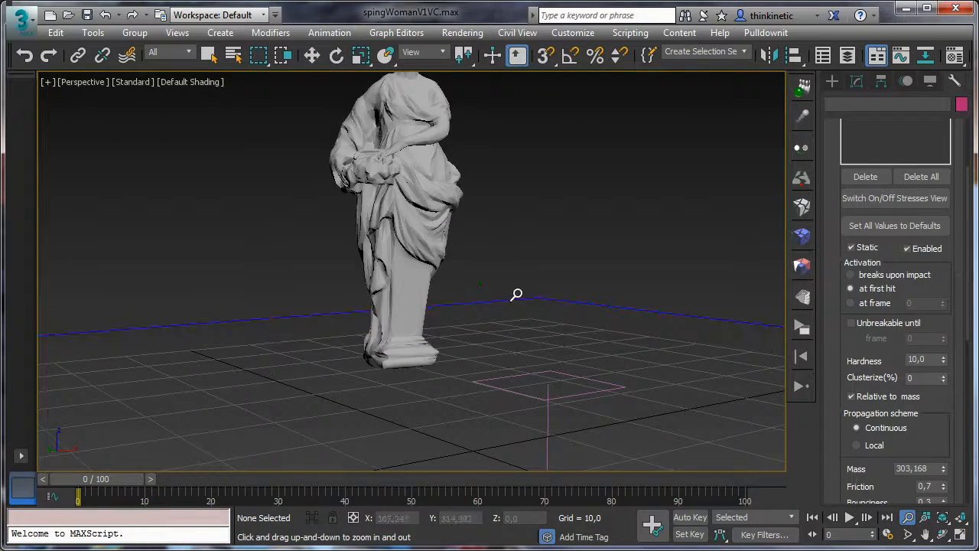
middle_drag(516, 295, 501, 337)
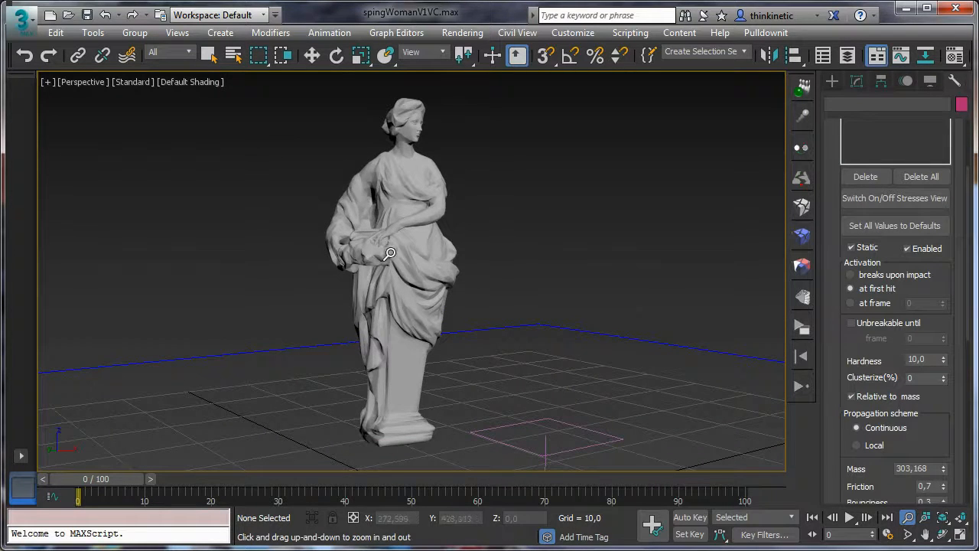
key(F4)
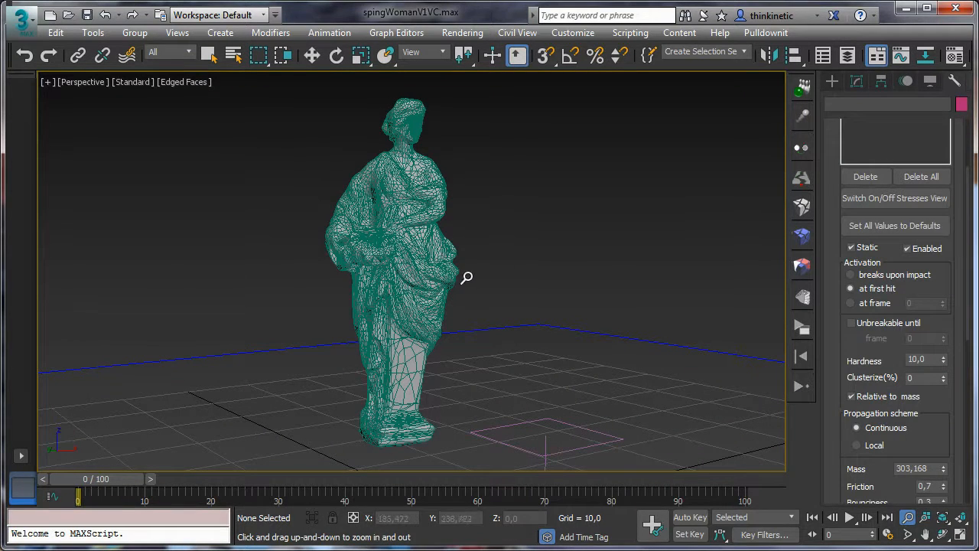
key(F4)
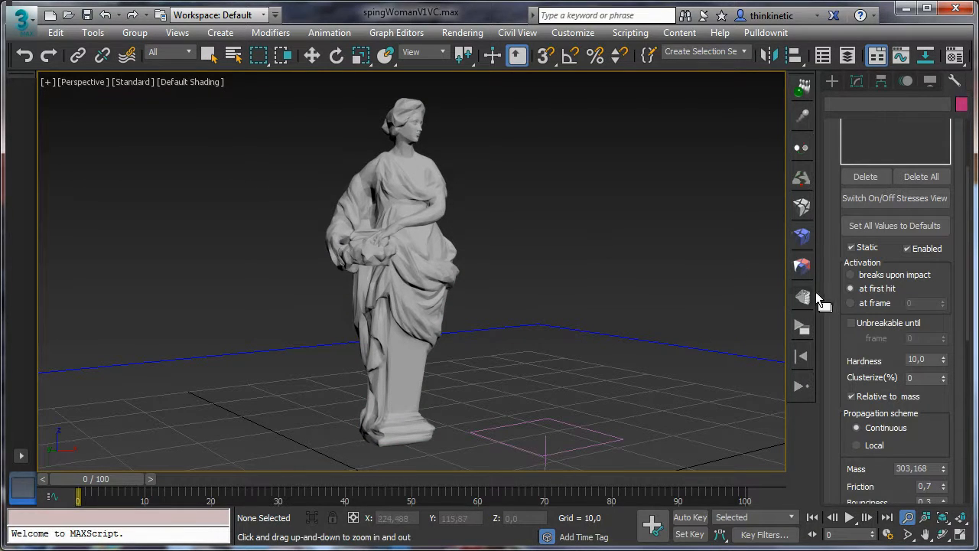
- Delete the fracture body FBody1 and confirm its removal
drag(822, 280, 821, 388)
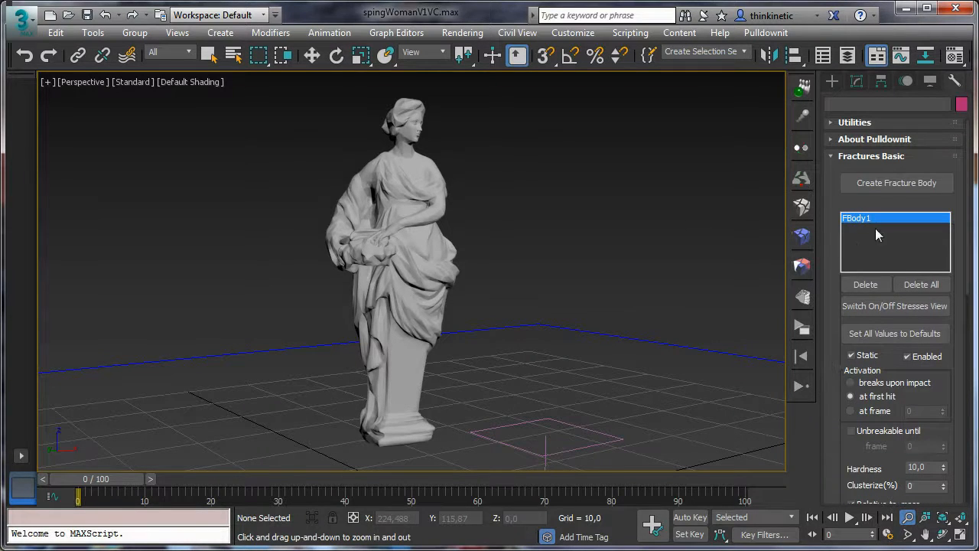
click(865, 284)
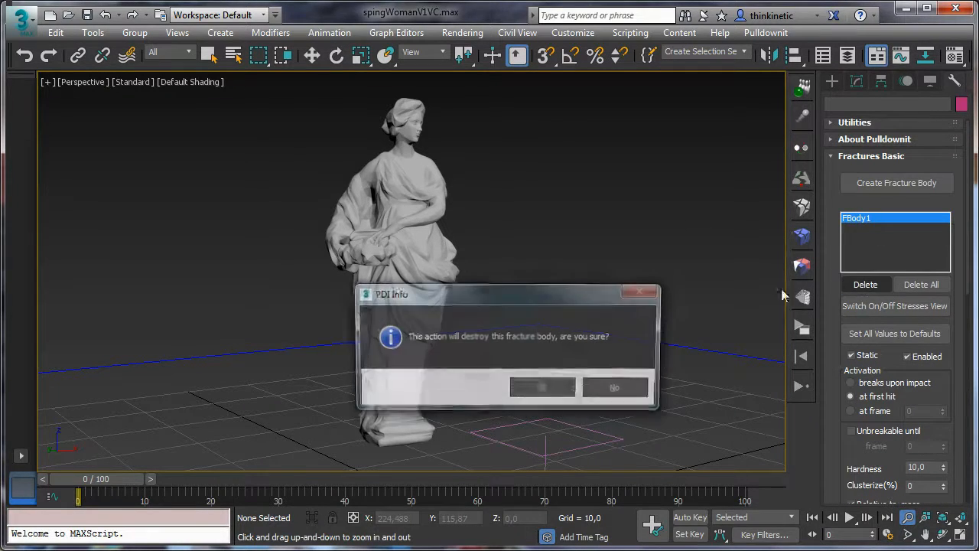
click(545, 388)
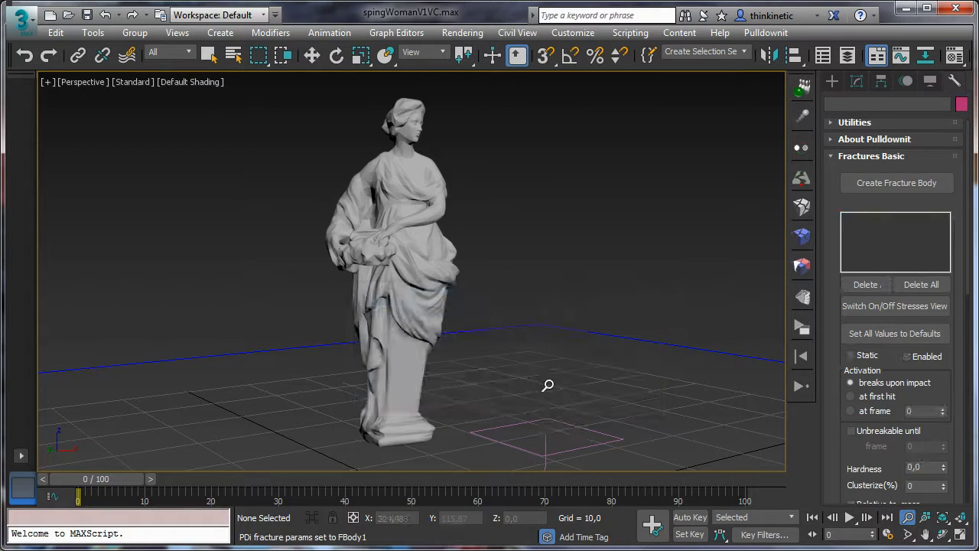
- Undo all of the statue's shattering through one of its fragments, restoring the original statue_hi mesh
click(802, 206)
click(210, 58)
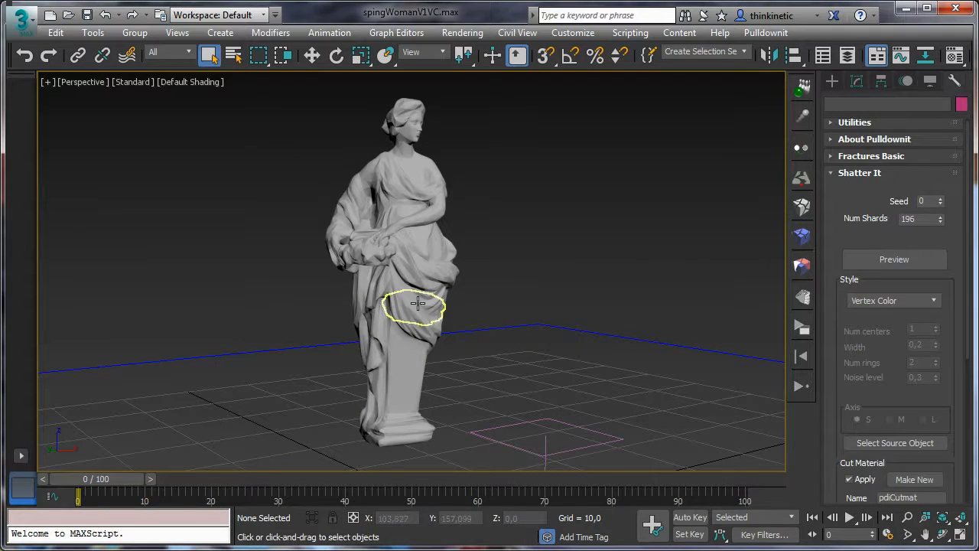
click(413, 308)
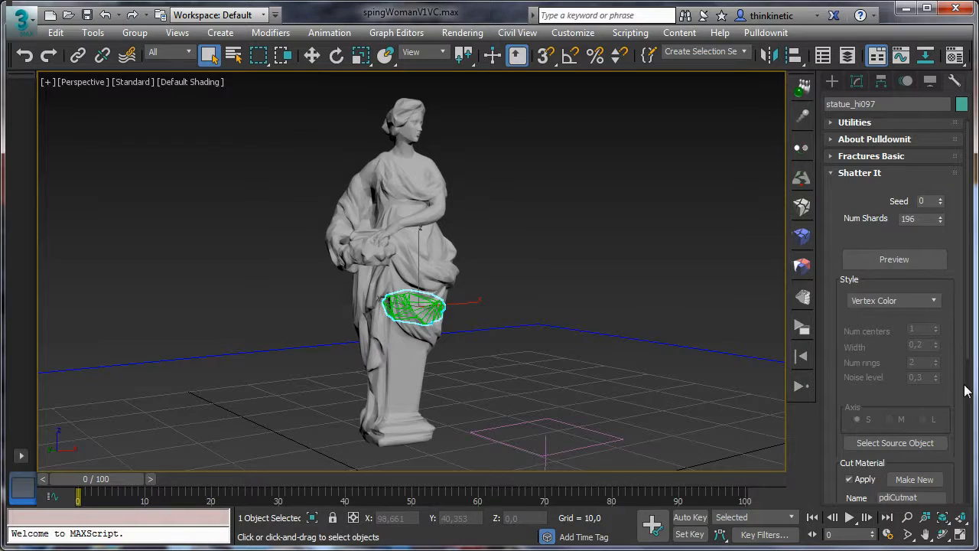
scroll(956, 383, down, 3)
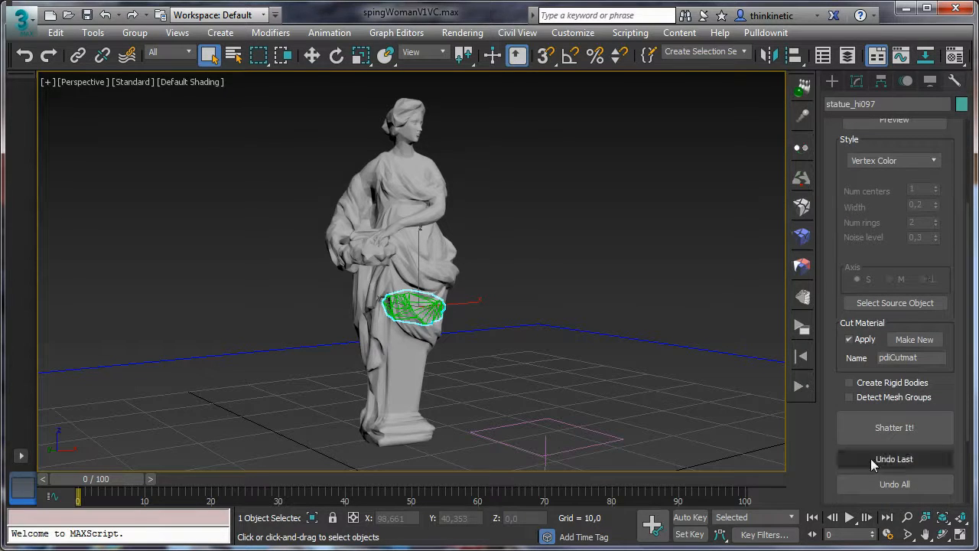
click(900, 487)
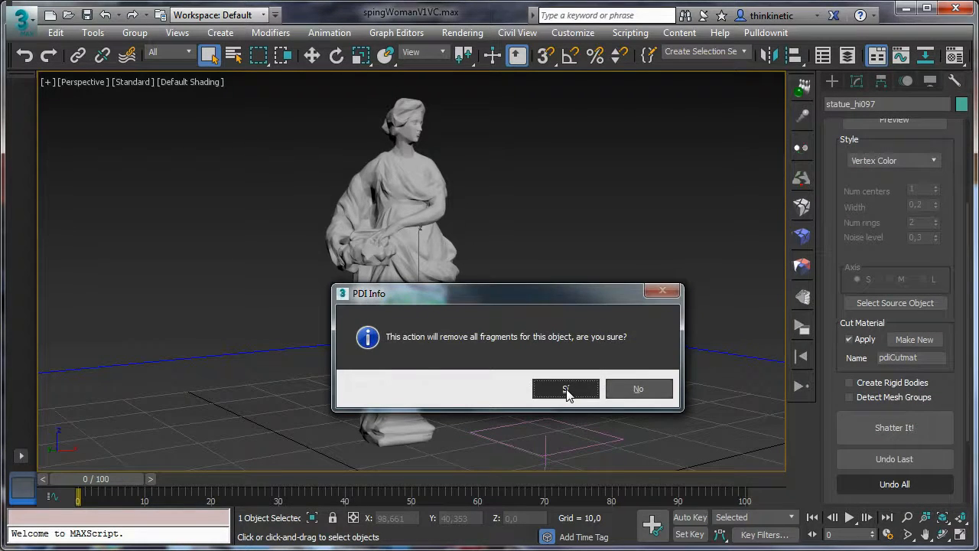
click(566, 392)
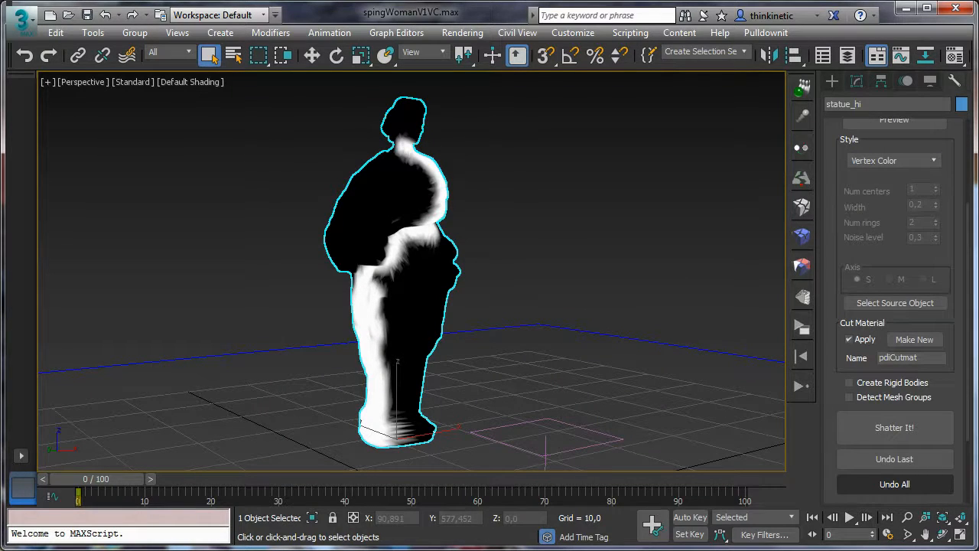
- Turn off the Vertex Channel Display of the high-resolution statue in its object properties
click(943, 535)
drag(377, 285, 262, 230)
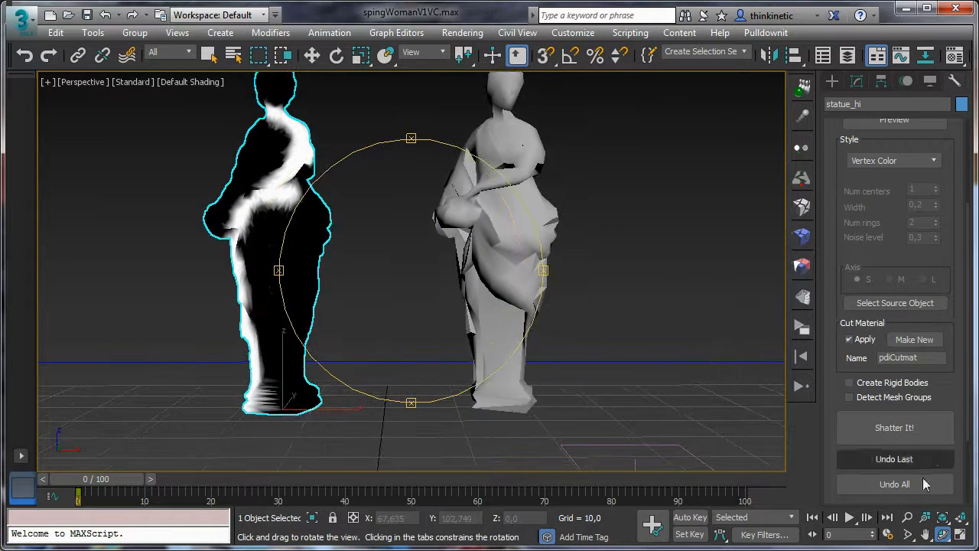
click(907, 517)
mouse_move(376, 276)
mouse_down()
mouse_move(378, 297)
mouse_move(382, 287)
mouse_up()
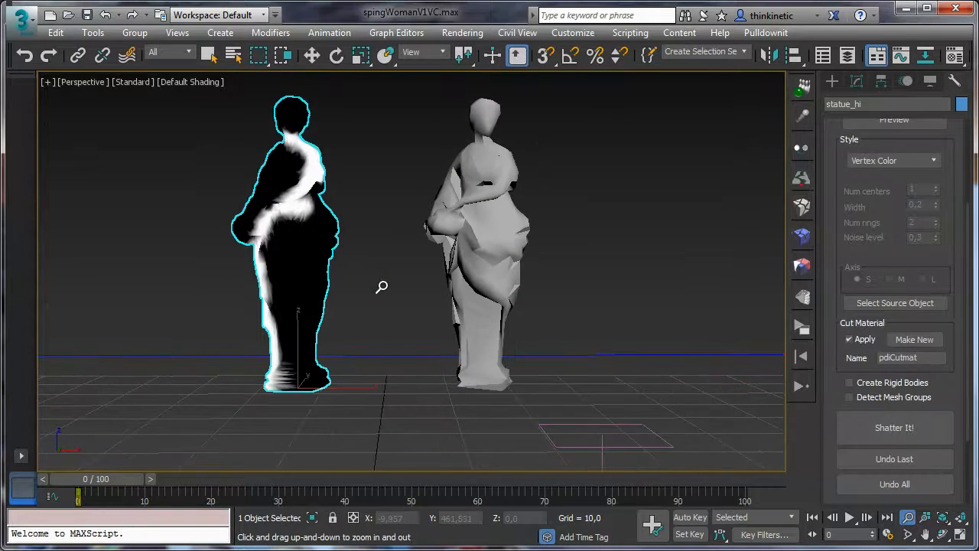
click(942, 533)
mouse_move(455, 308)
mouse_down()
mouse_move(241, 311)
mouse_move(464, 313)
mouse_up()
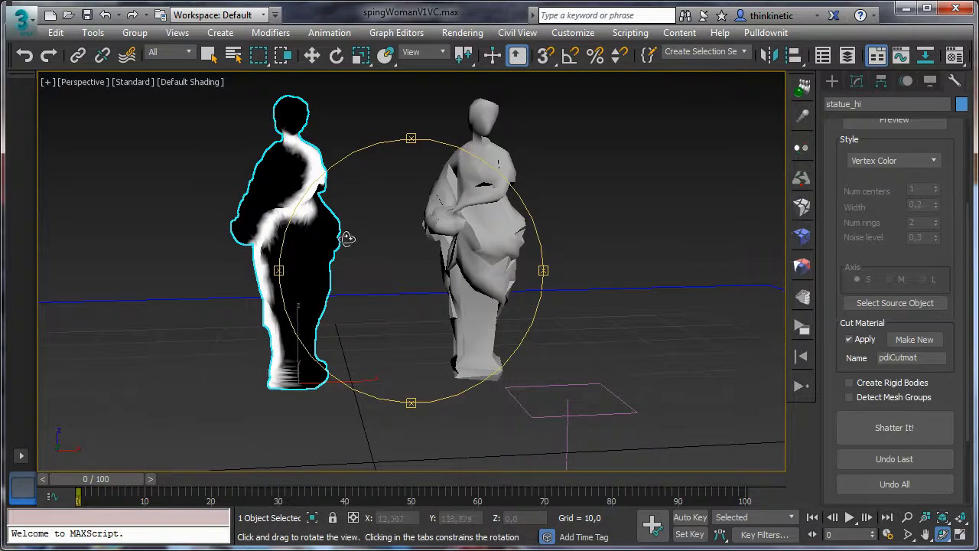
click(207, 54)
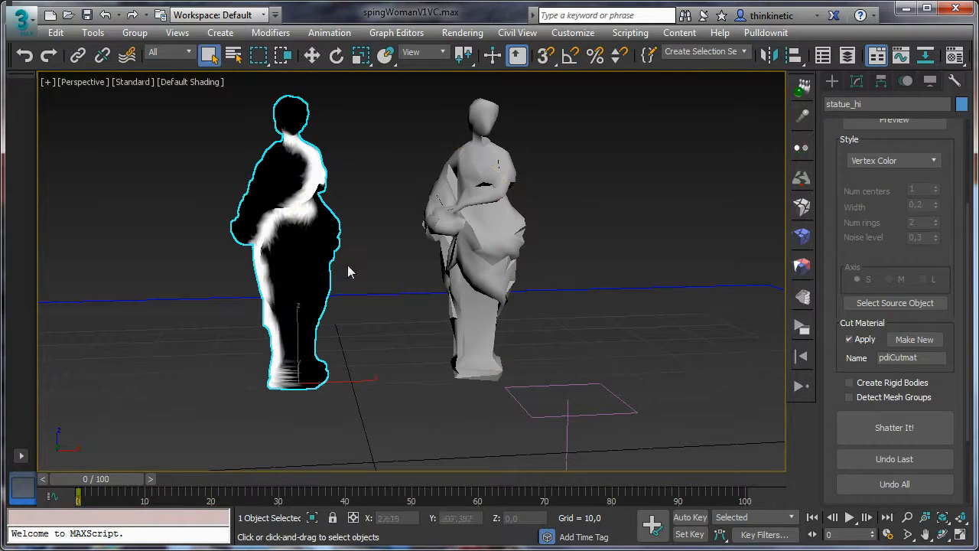
right_click(299, 264)
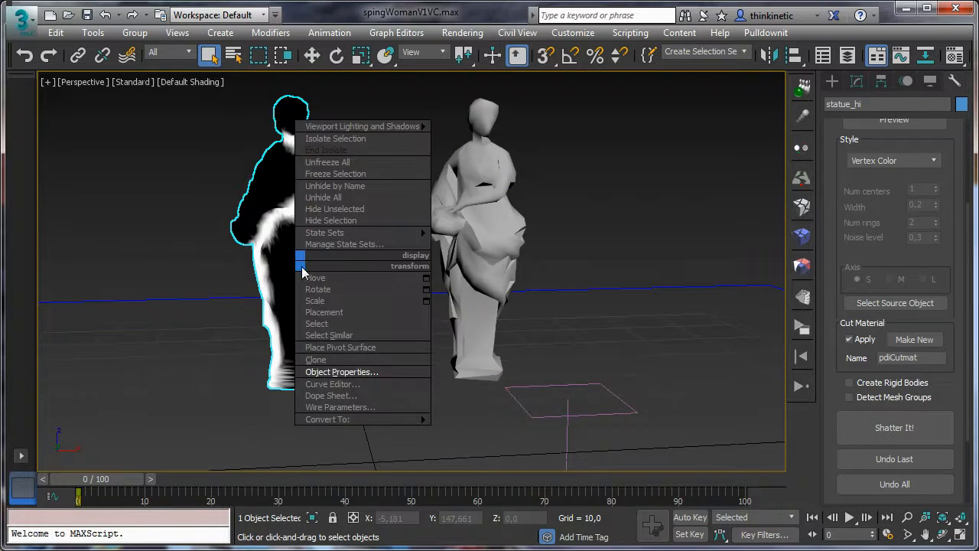
click(342, 374)
click(355, 417)
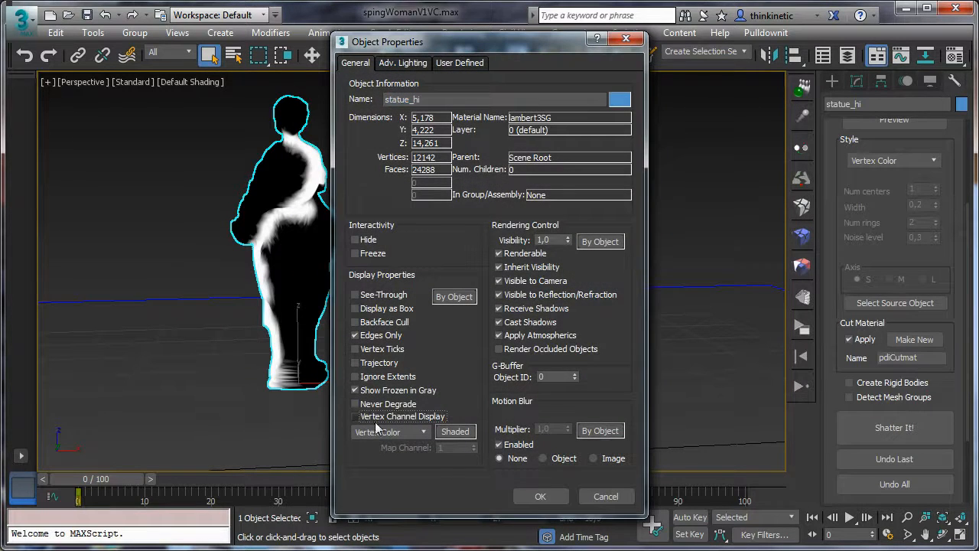
click(540, 496)
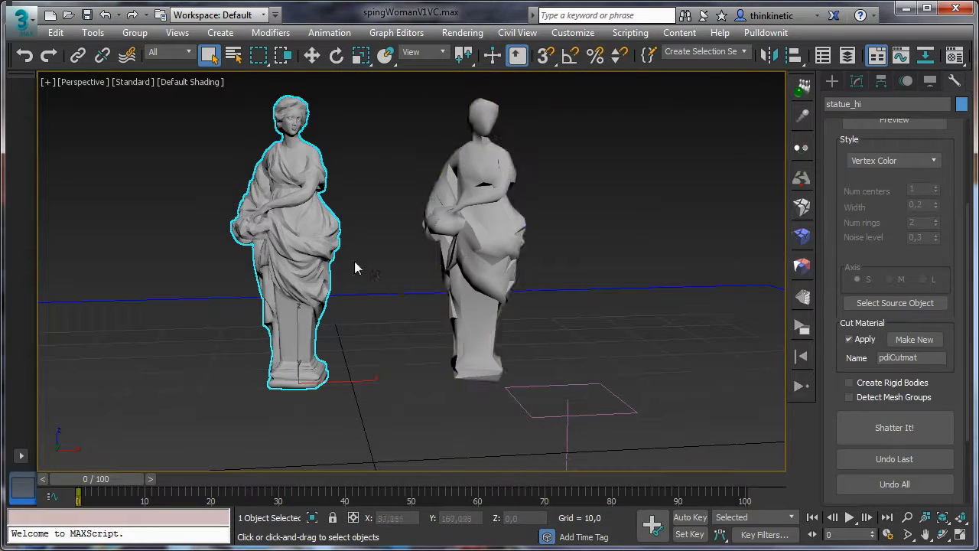
- Compare the mesh density of the high-resolution and low-resolution statues by temporarily showing edged faces with nothing selected
key(F4)
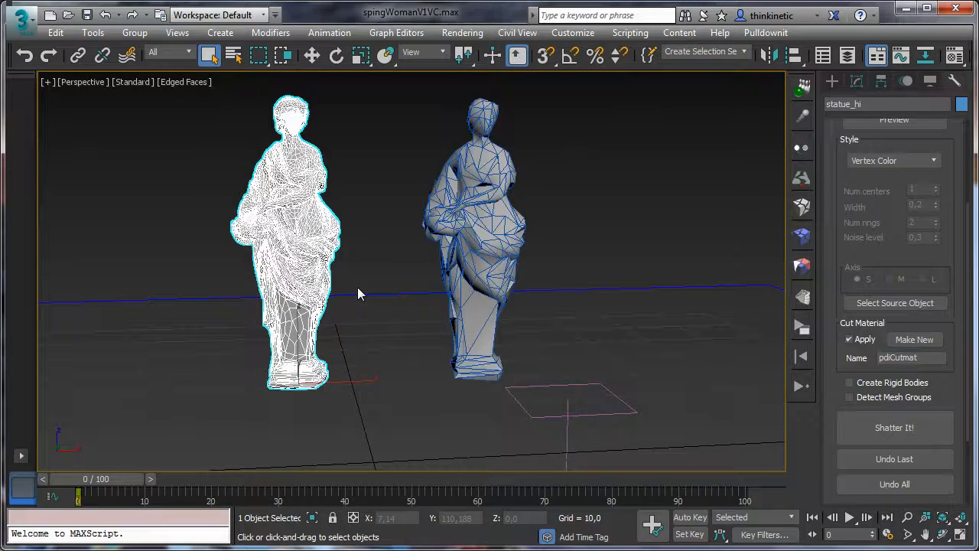
click(374, 239)
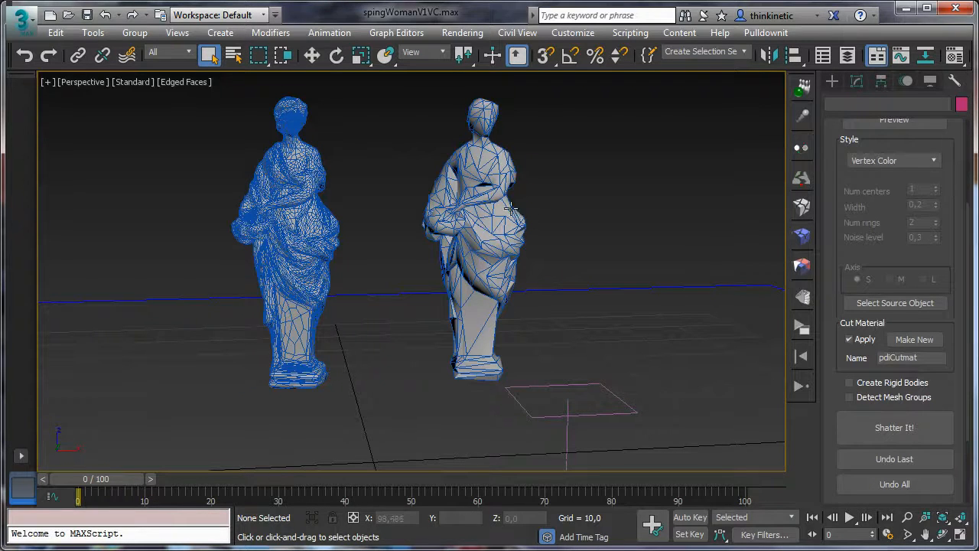
key(F4)
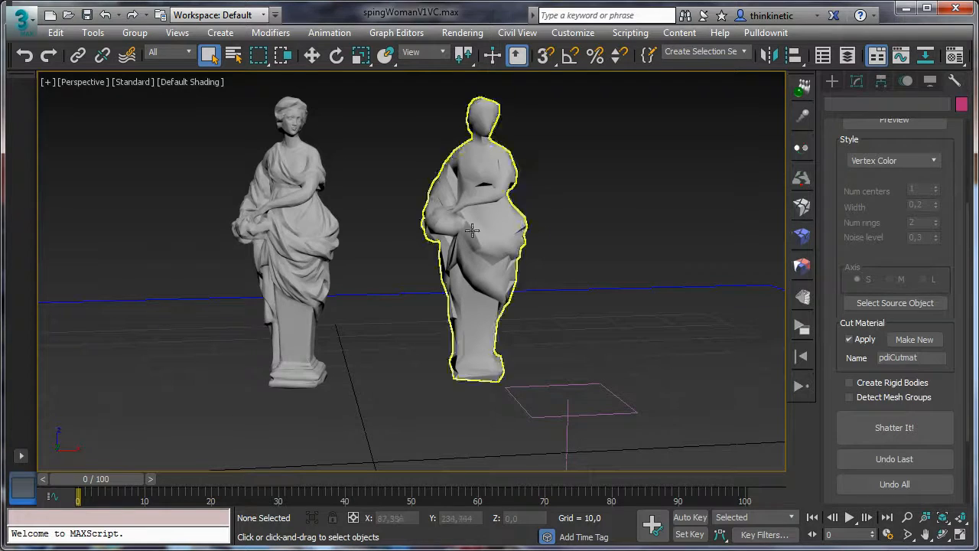
- Turn the Vertex Channel Display of statue_hi back on so its painted vertex colours are displayed
click(298, 253)
right_click(300, 247)
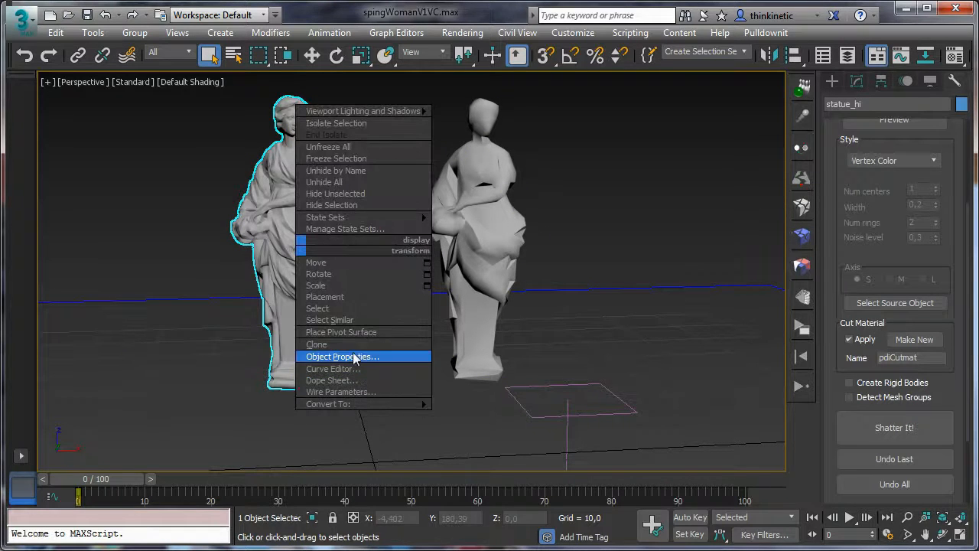
click(352, 355)
click(354, 416)
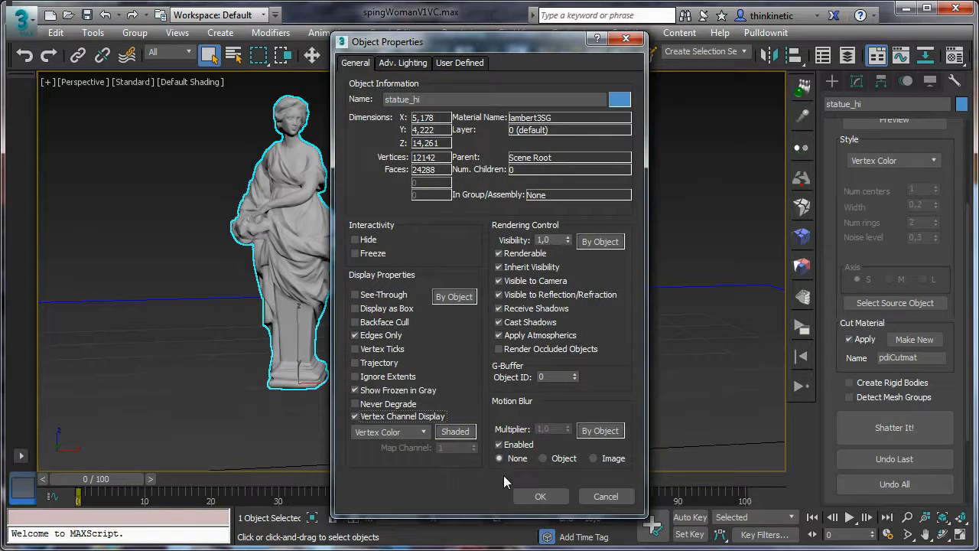
click(536, 496)
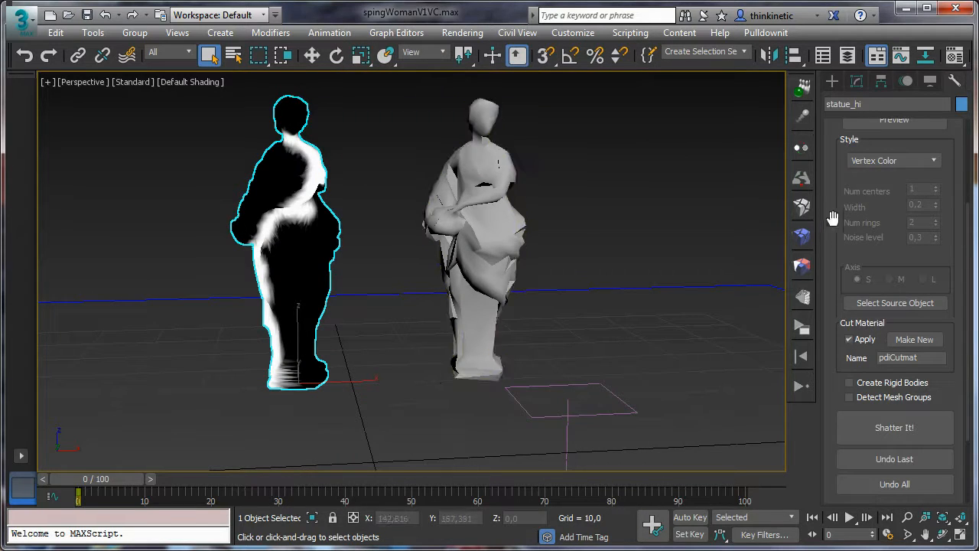
- Pick statue_hi as the source object for the Vertex Color style and preview 196 shards on statue_low
click(870, 304)
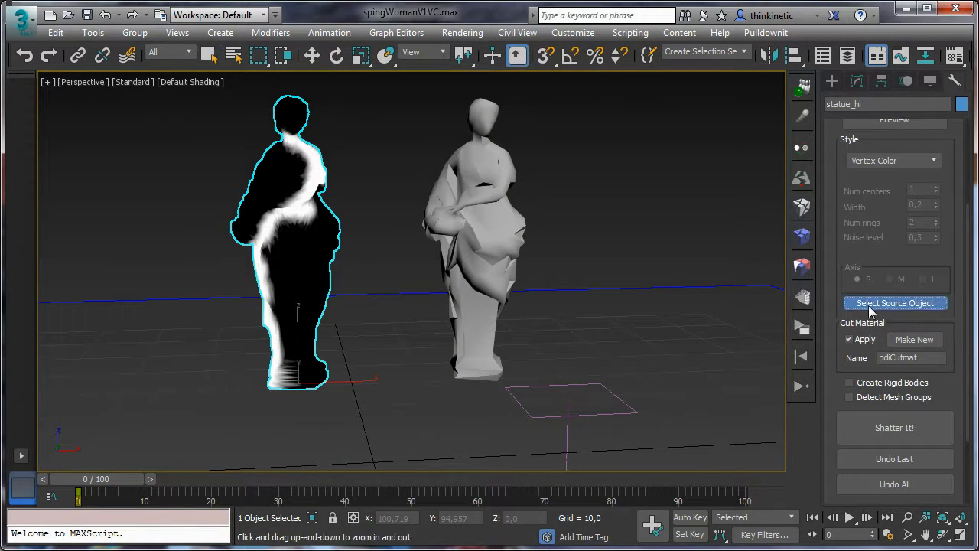
click(313, 262)
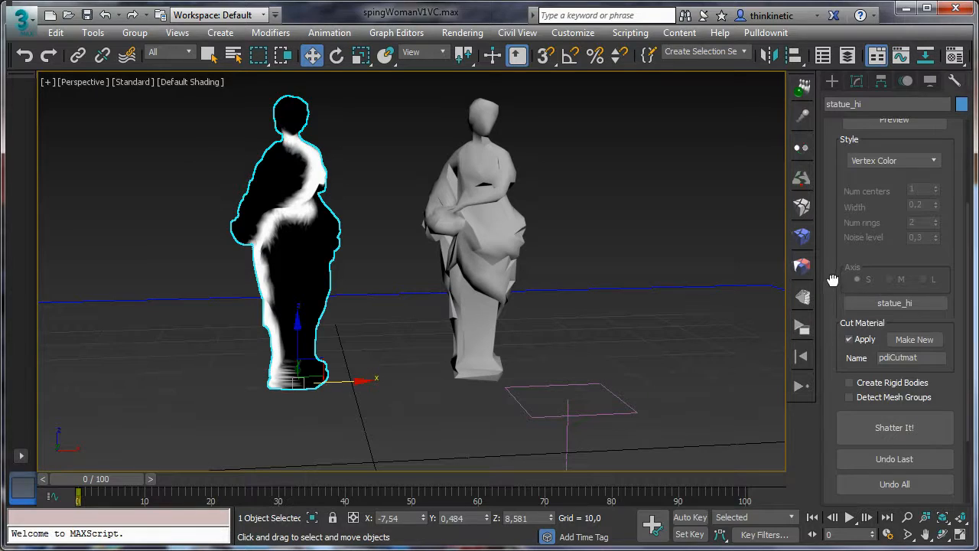
drag(832, 280, 832, 356)
click(506, 260)
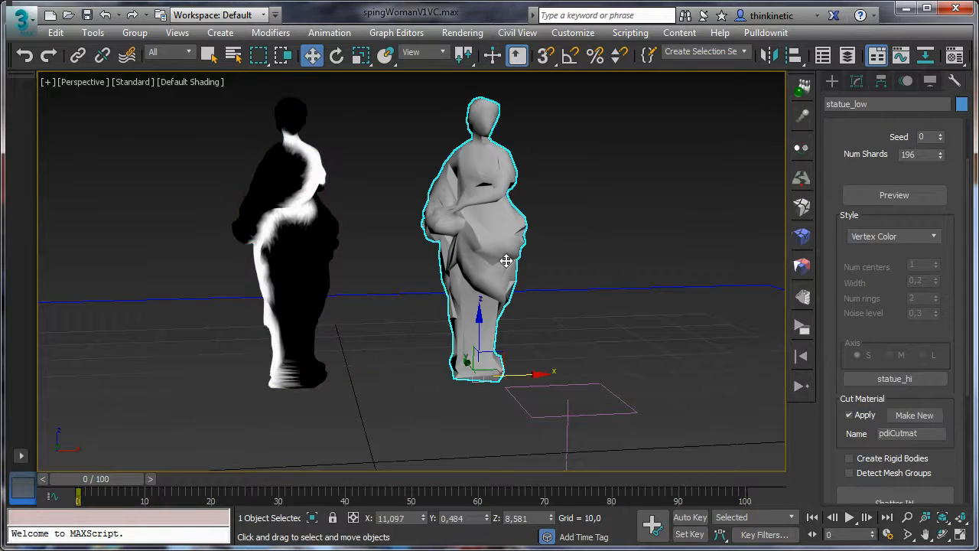
click(857, 194)
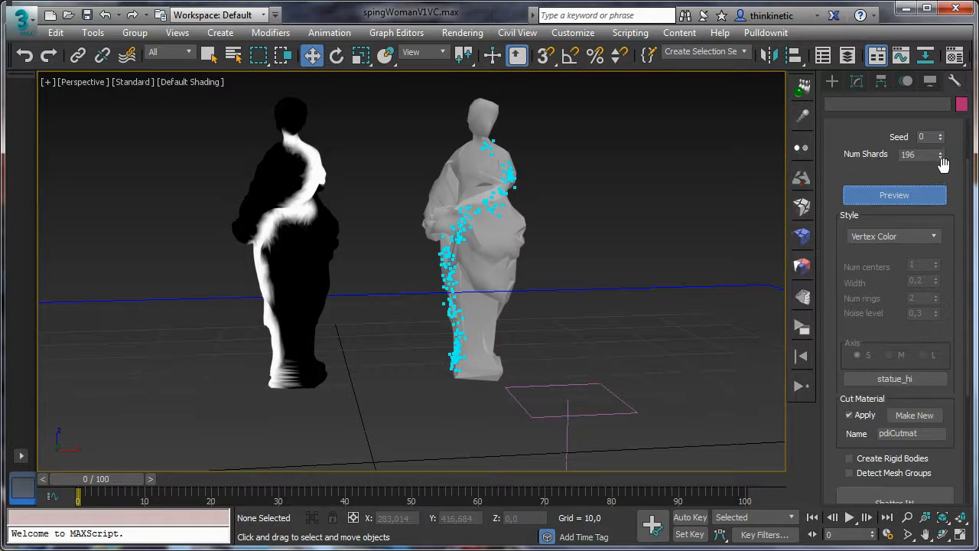
drag(941, 184, 941, 154)
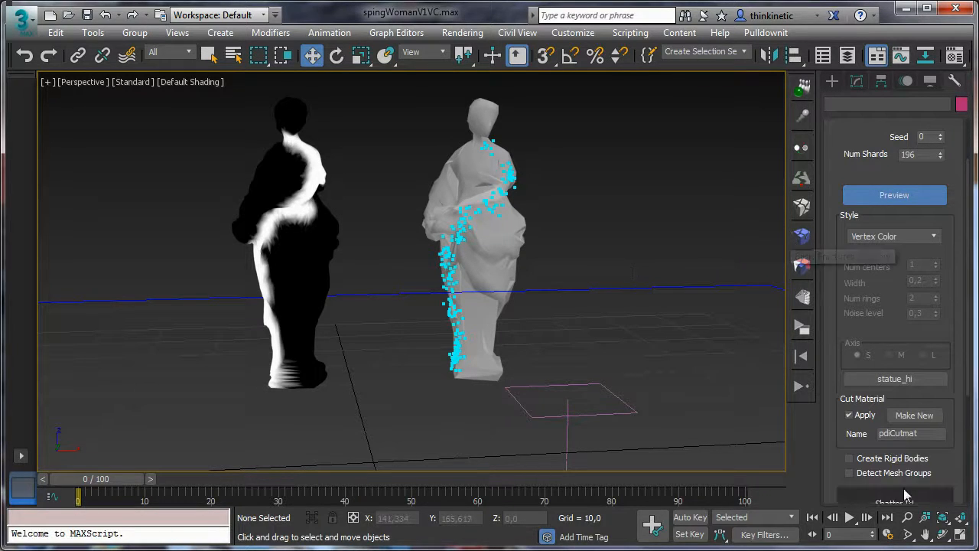
- Shatter statue_low using the previewed vertex colour distribution and examine its fragments from another angle
drag(955, 448, 954, 350)
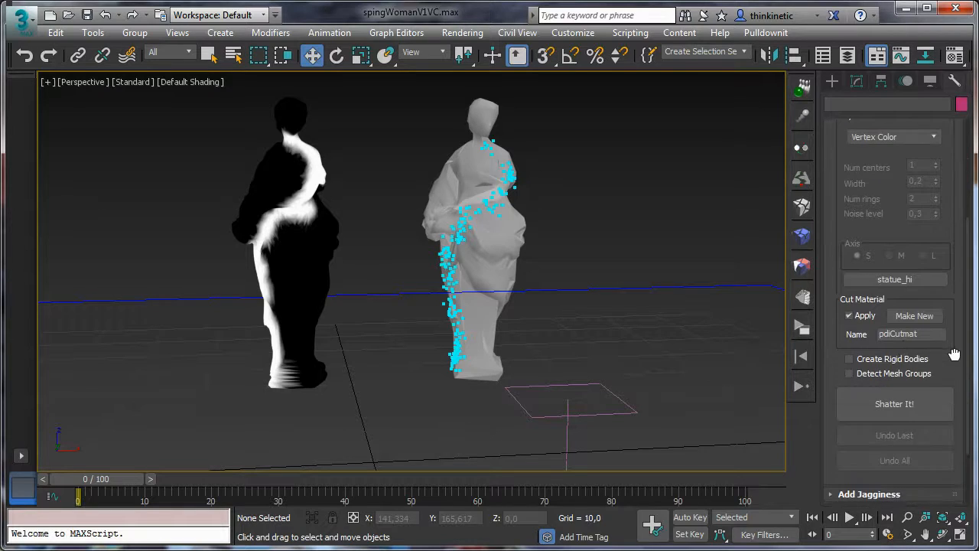
click(896, 405)
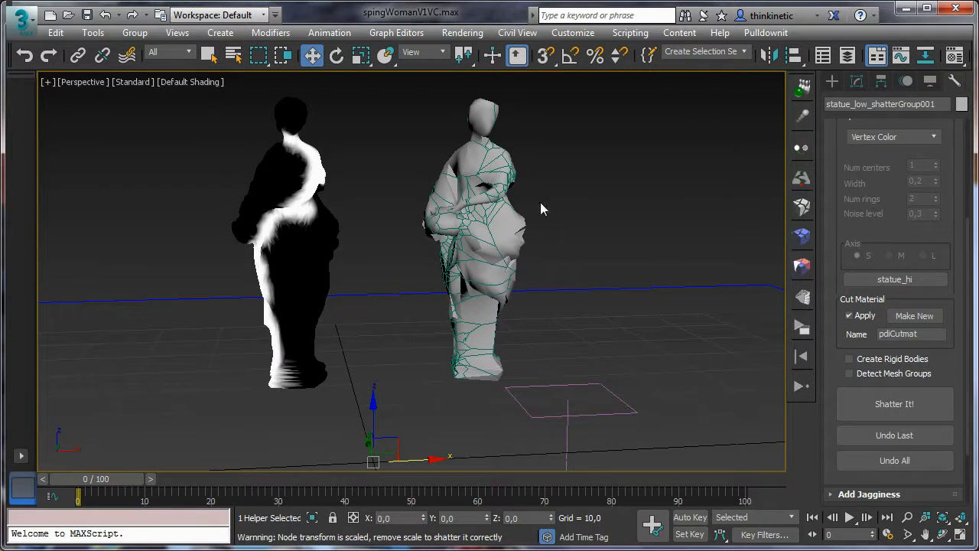
click(941, 533)
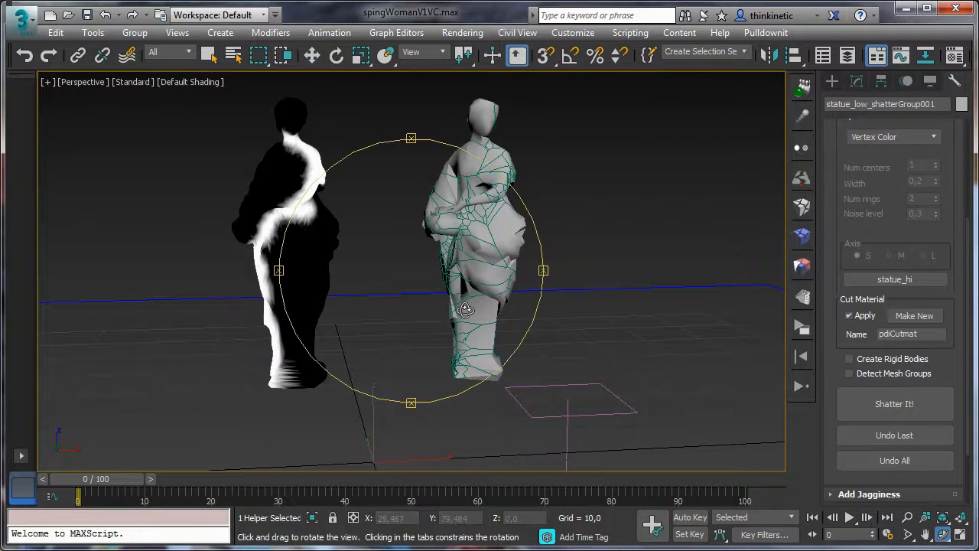
drag(465, 310, 493, 306)
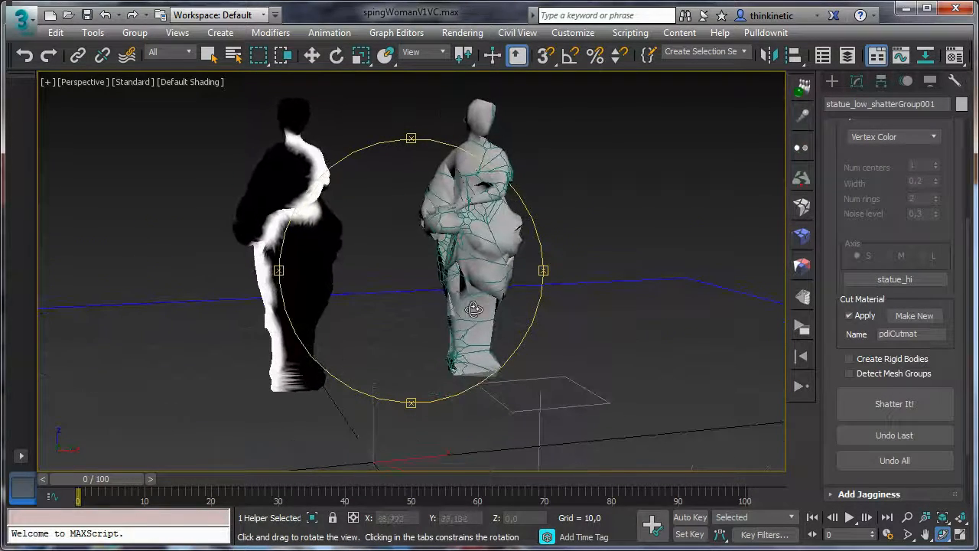
- Create a fracture body from the statue_low fragments with the default setup options and reset the simulation
click(802, 238)
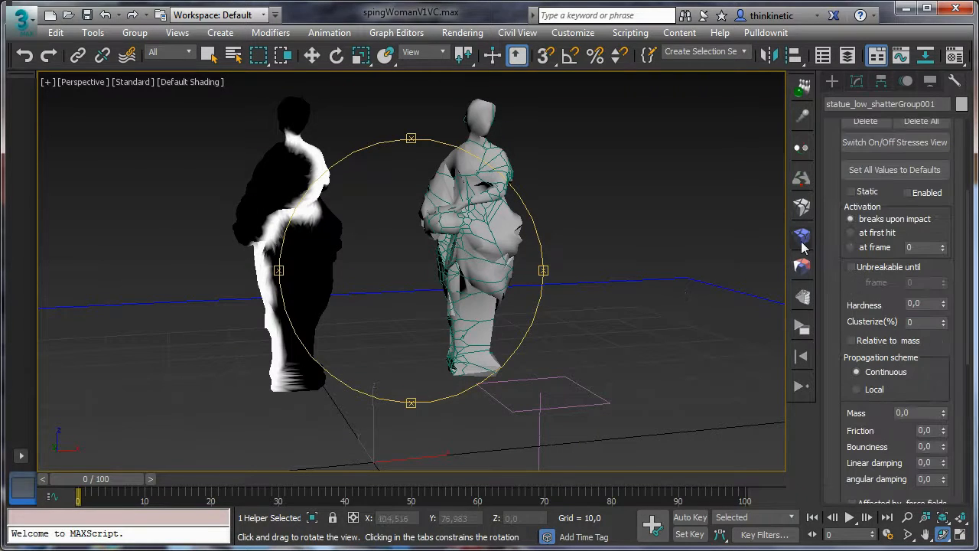
click(211, 57)
scroll(852, 148, up, 5)
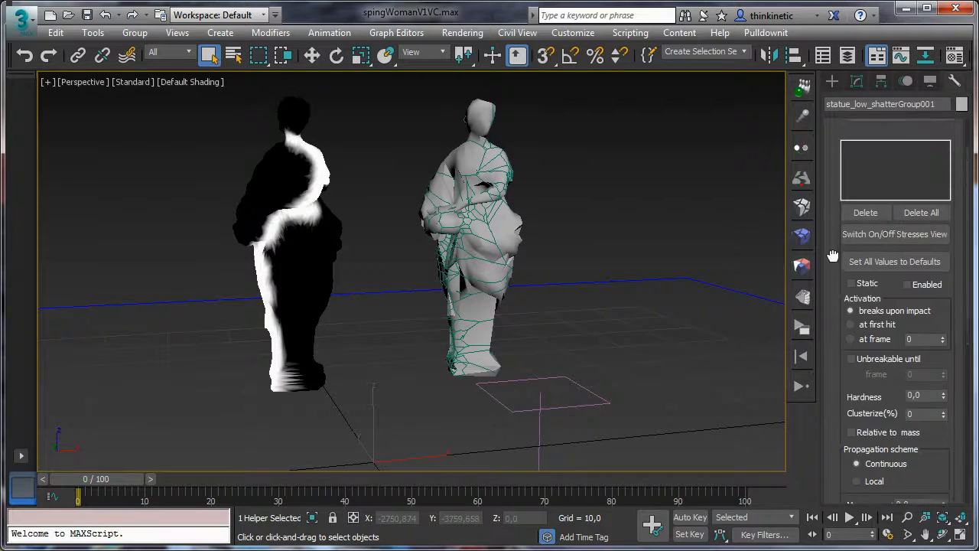
click(864, 157)
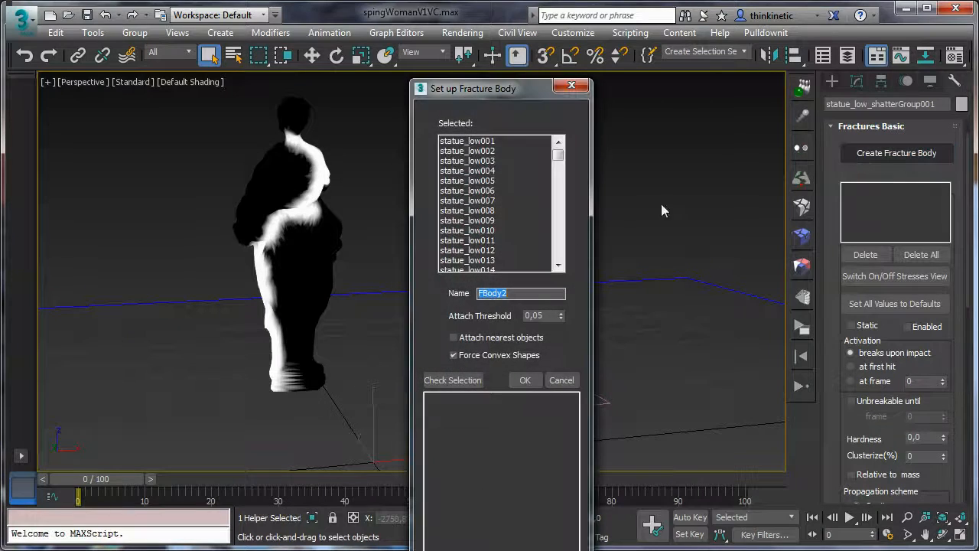
click(526, 379)
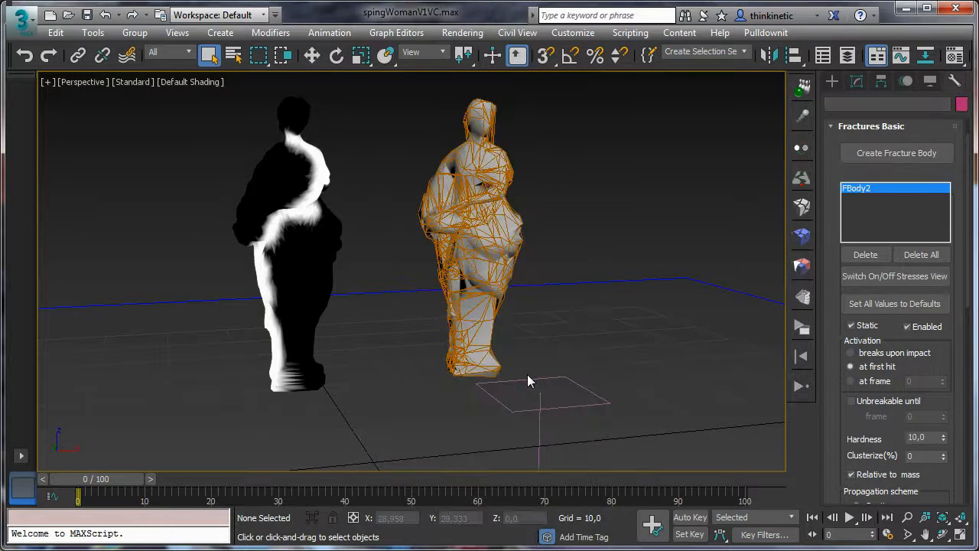
click(800, 357)
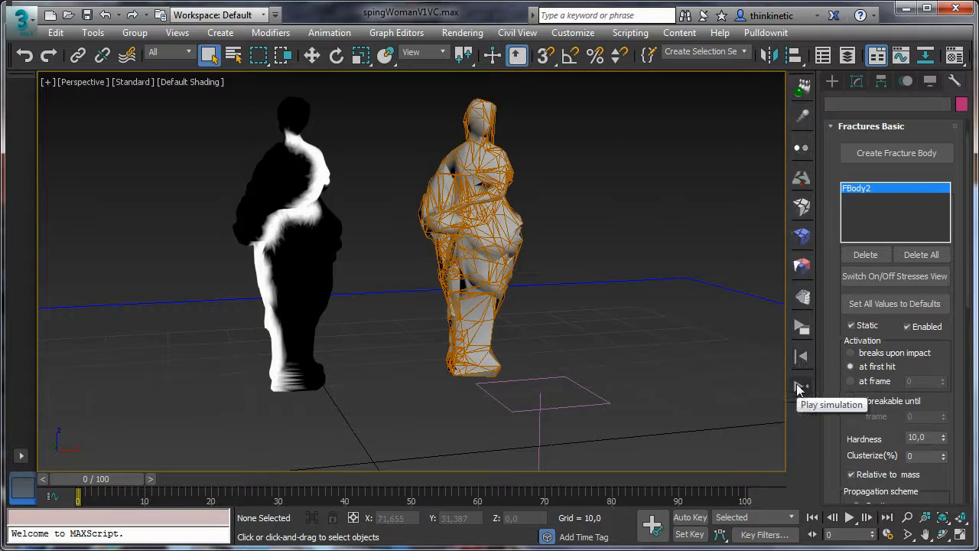
- Simulate the collapse of the fractured statue_low and scrub through its frames to examine how it breaks
click(800, 387)
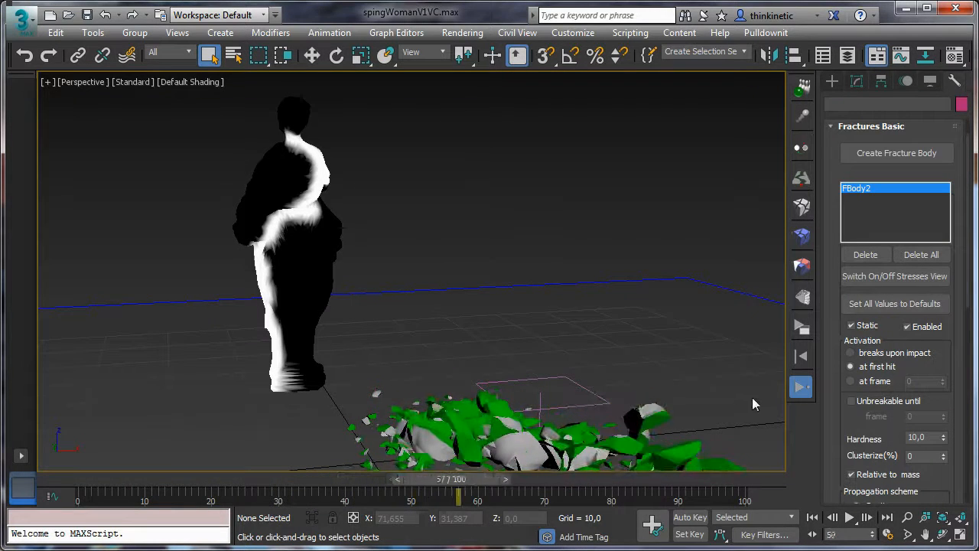
click(801, 386)
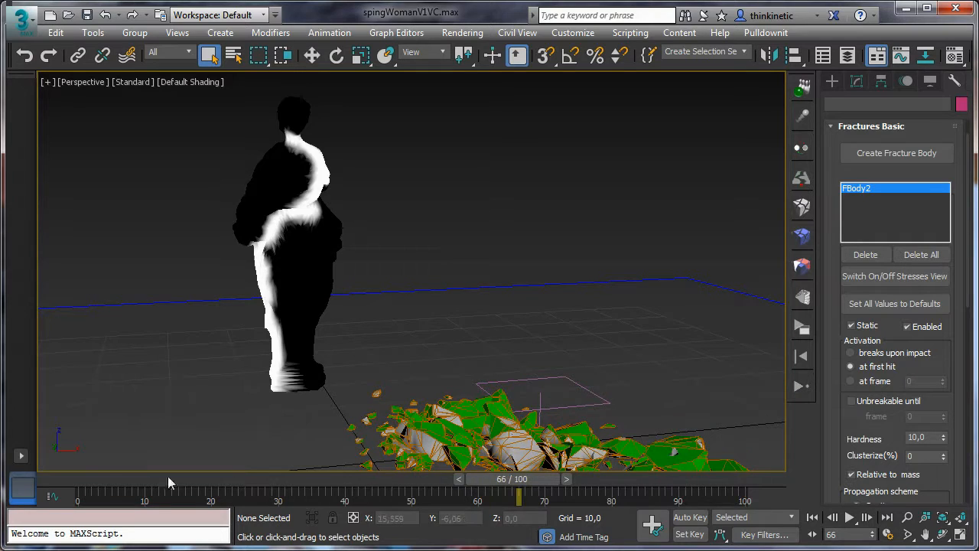
drag(93, 474, 128, 477)
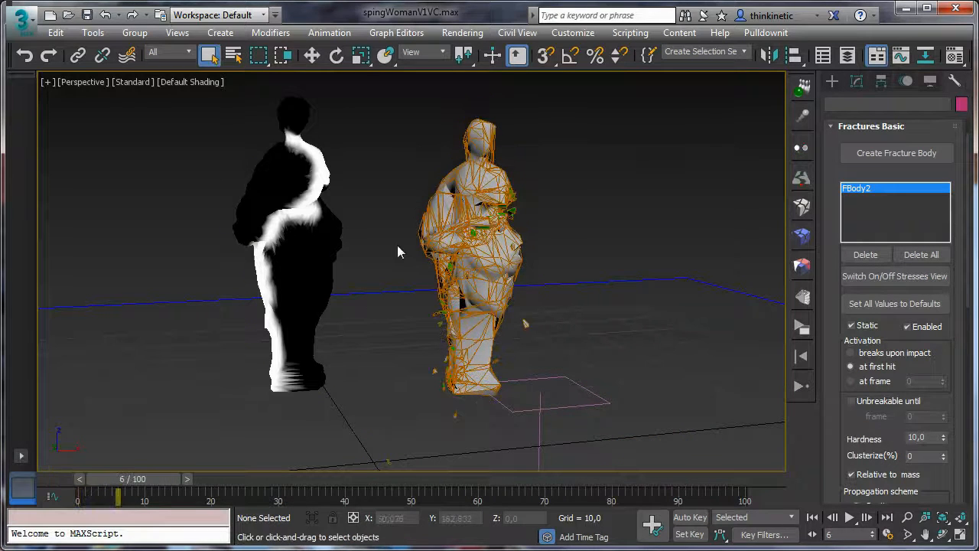
drag(387, 319, 387, 319)
drag(130, 495, 395, 479)
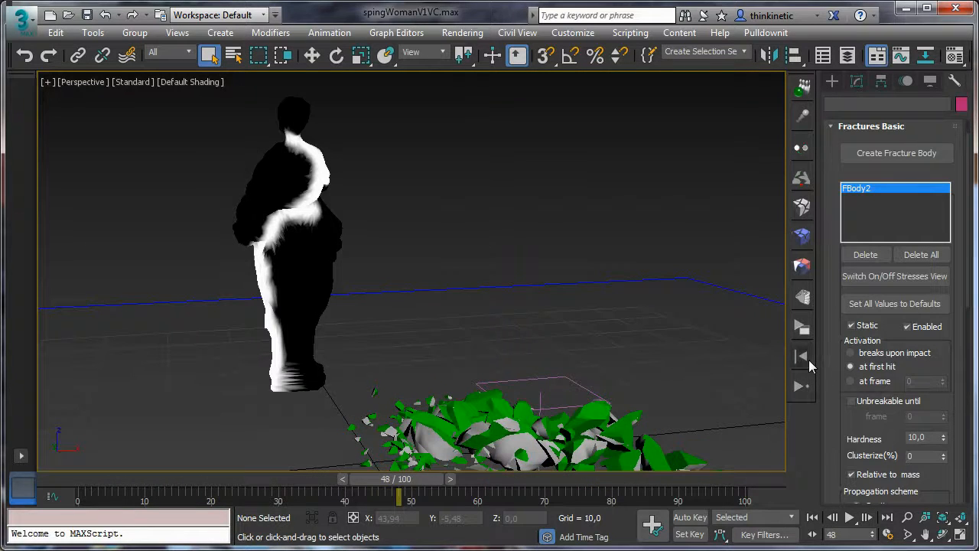
- Reset the simulation and delete the fracture body of the statue_low fragments
click(803, 357)
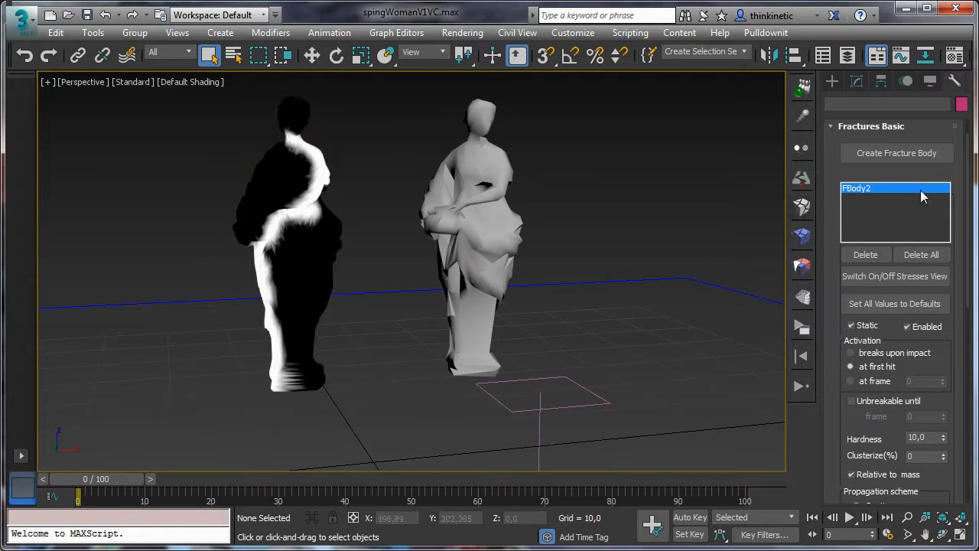
click(476, 230)
click(867, 253)
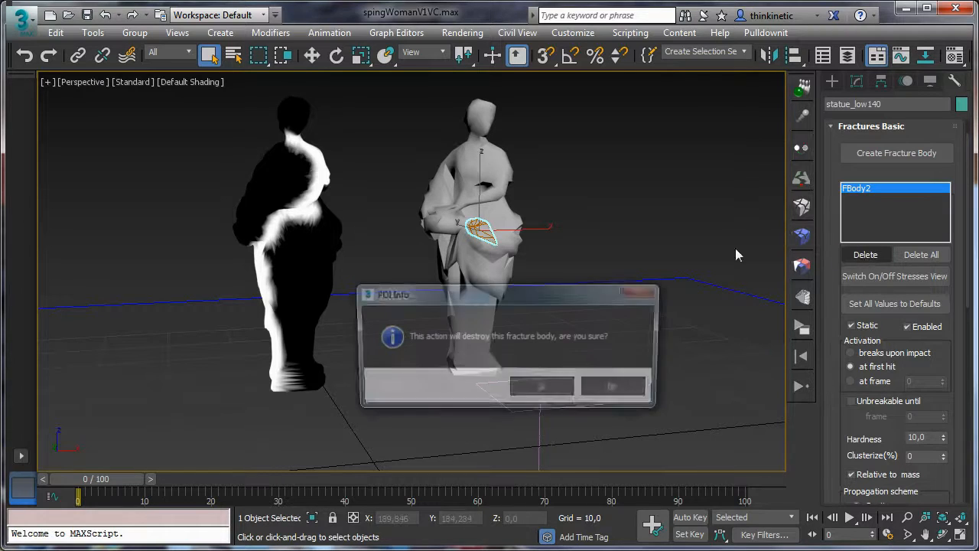
click(545, 386)
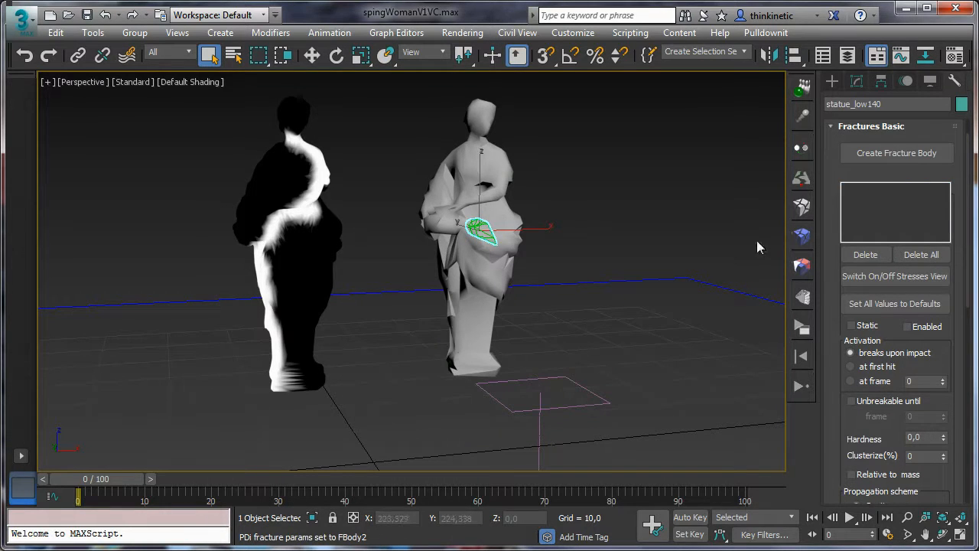
- Undo all shattering of statue_low, removing every fragment to restore the original mesh
click(802, 207)
scroll(951, 435, down, 3)
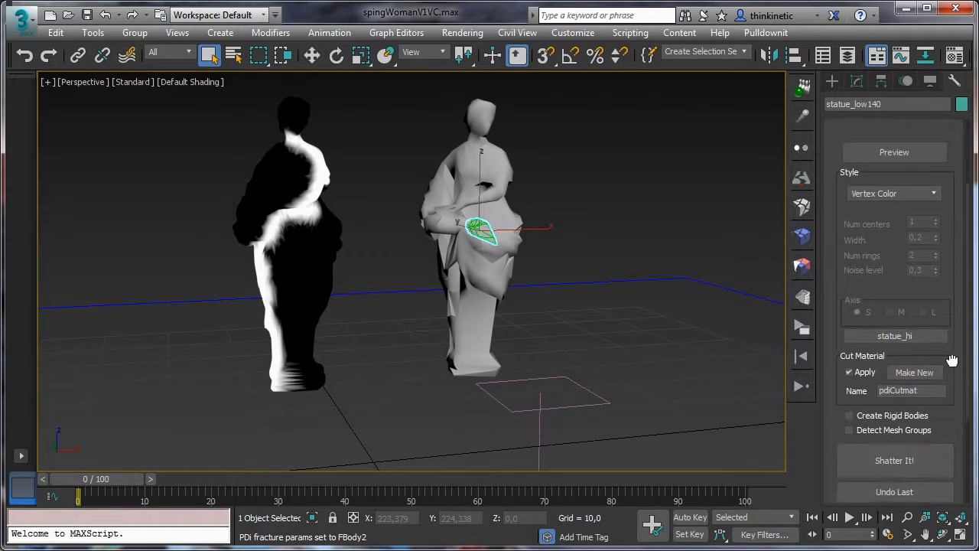
scroll(936, 415, down, 3)
click(924, 431)
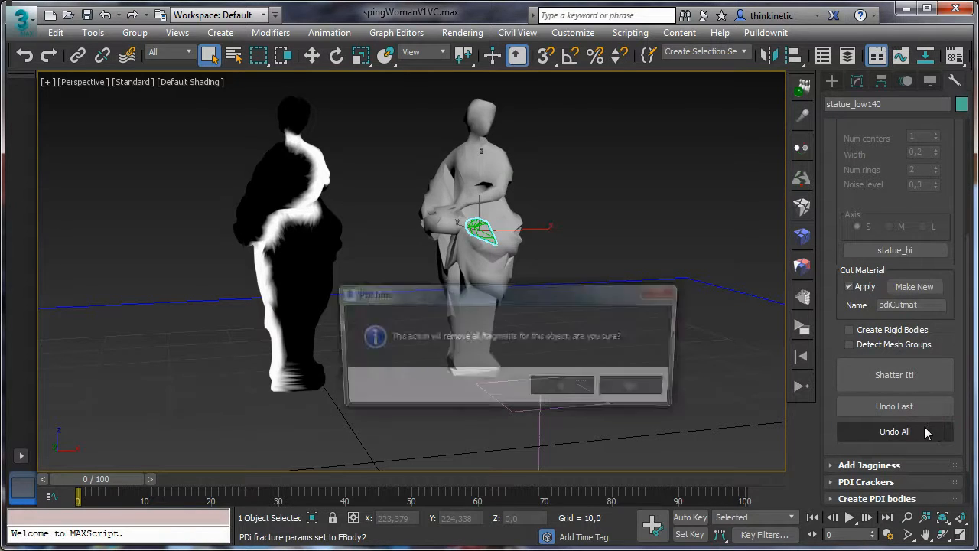
click(563, 386)
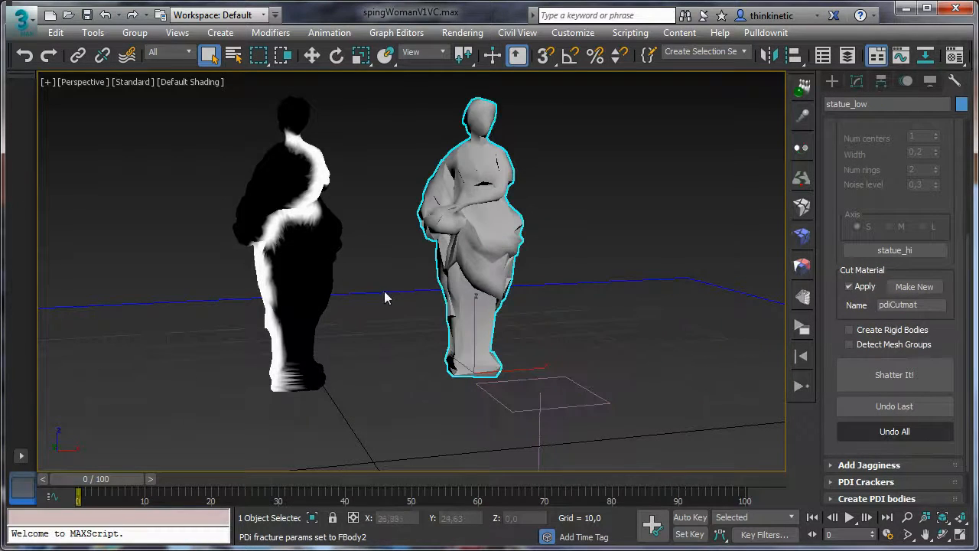
- Set the VertexPaint colour of statue_hi to black and fill the whole statue with it
click(306, 286)
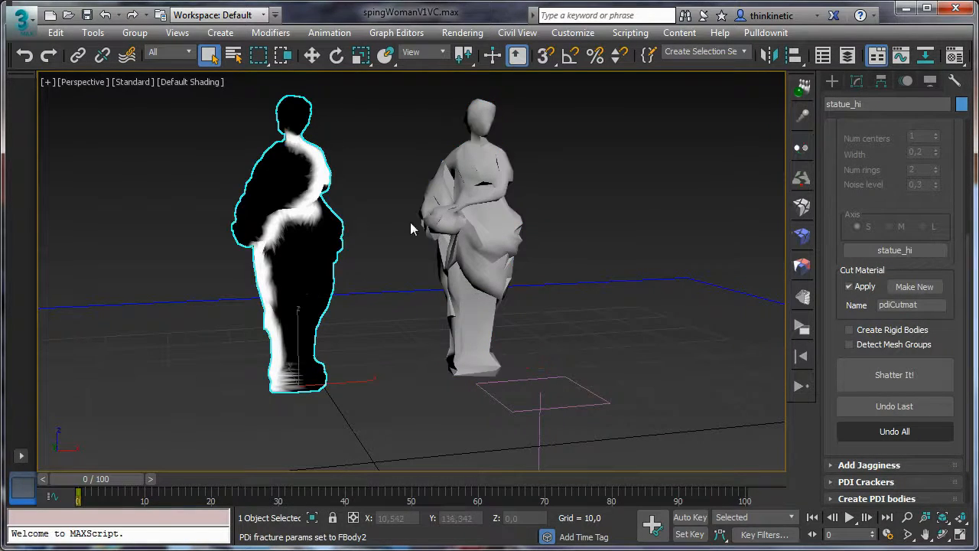
click(856, 81)
drag(177, 67, 120, 52)
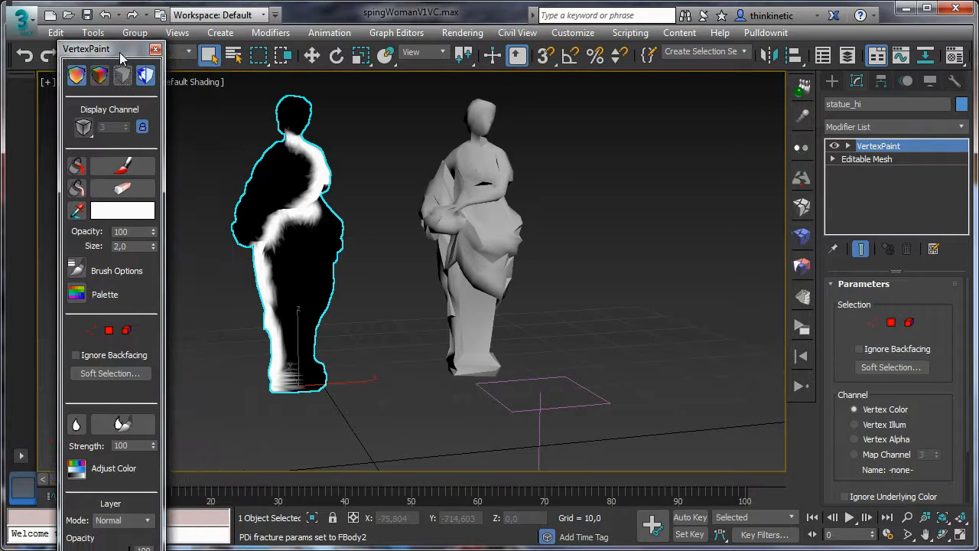
click(136, 212)
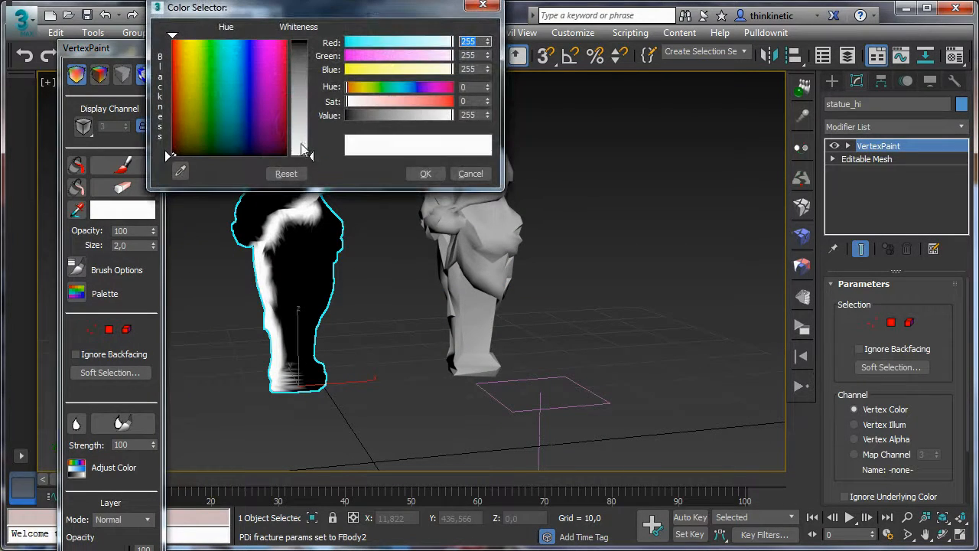
drag(313, 159, 314, 35)
click(426, 174)
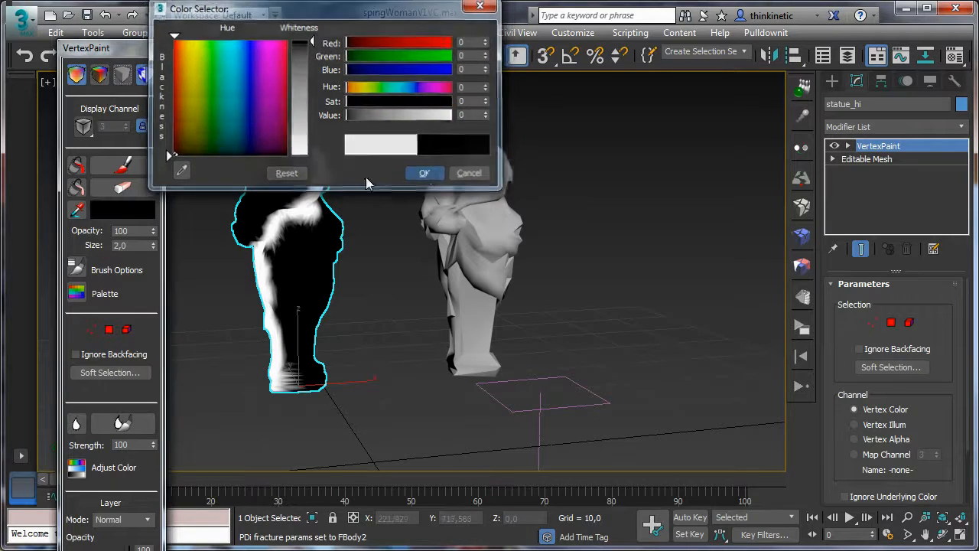
click(76, 165)
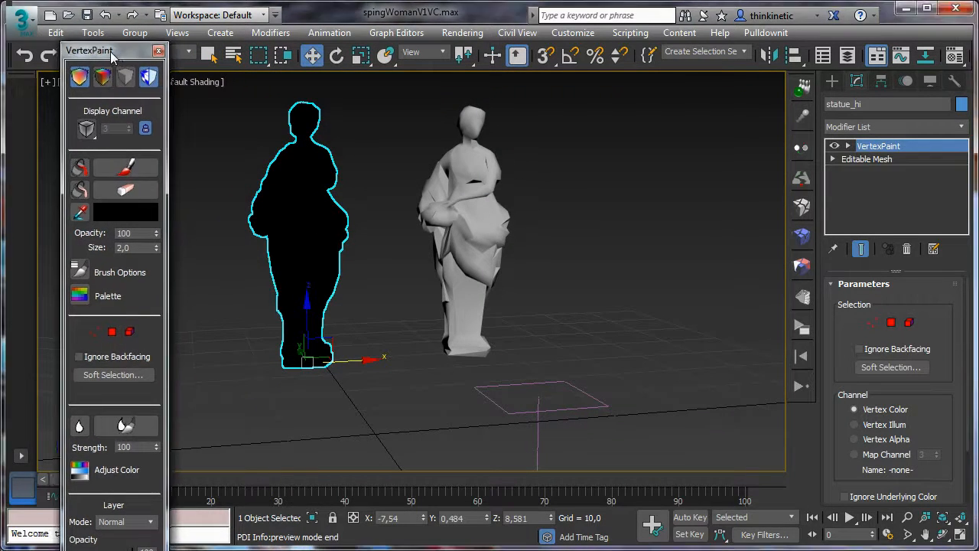
- Paint statue_hi in white with a size 2.0 brush along the +X side, from the hip down the leg to the base
drag(108, 51, 112, 50)
key(F4)
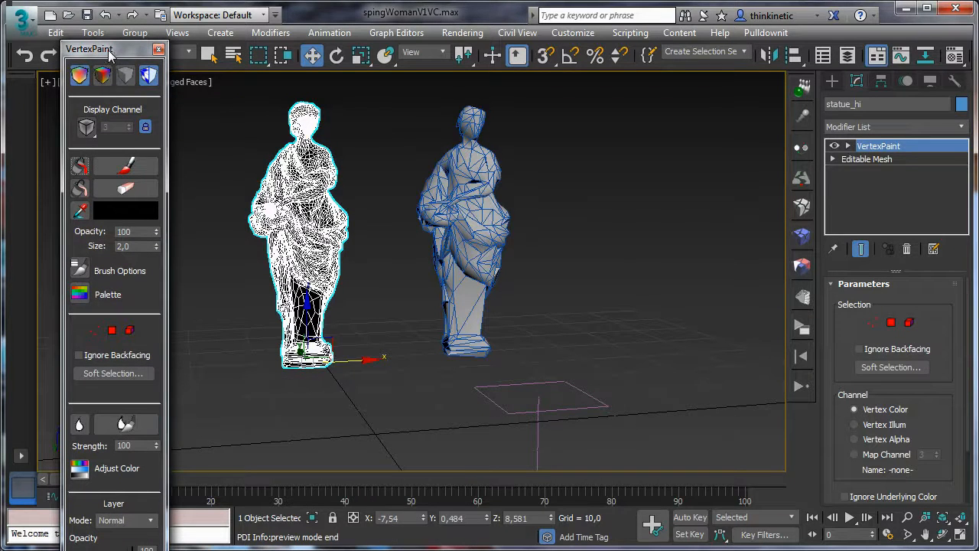
click(111, 206)
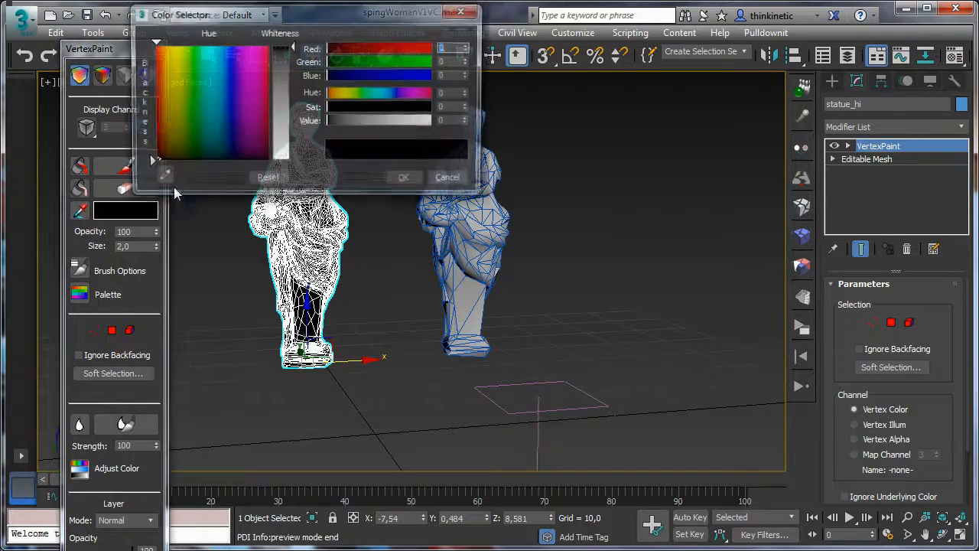
drag(285, 70, 285, 162)
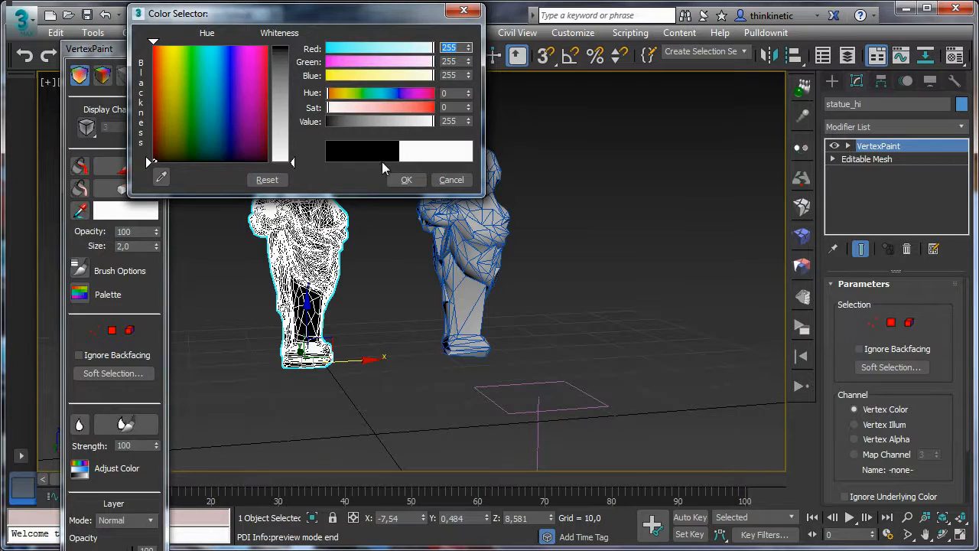
click(404, 179)
click(127, 170)
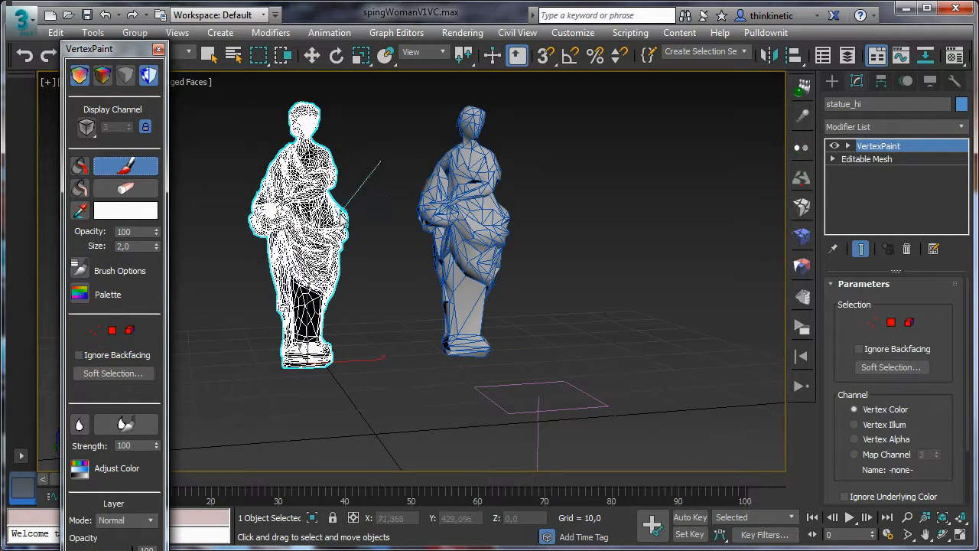
drag(337, 230, 321, 351)
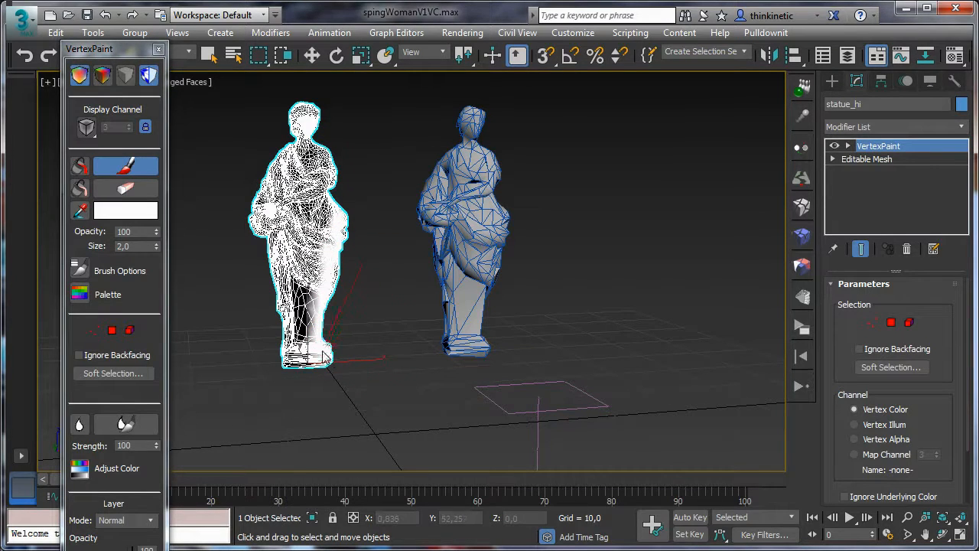
drag(320, 356, 330, 270)
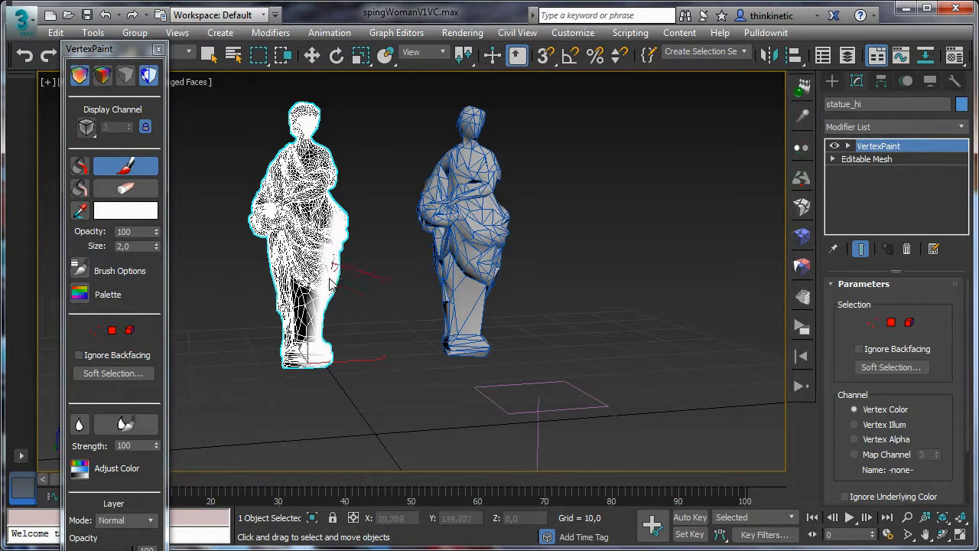
key(F4)
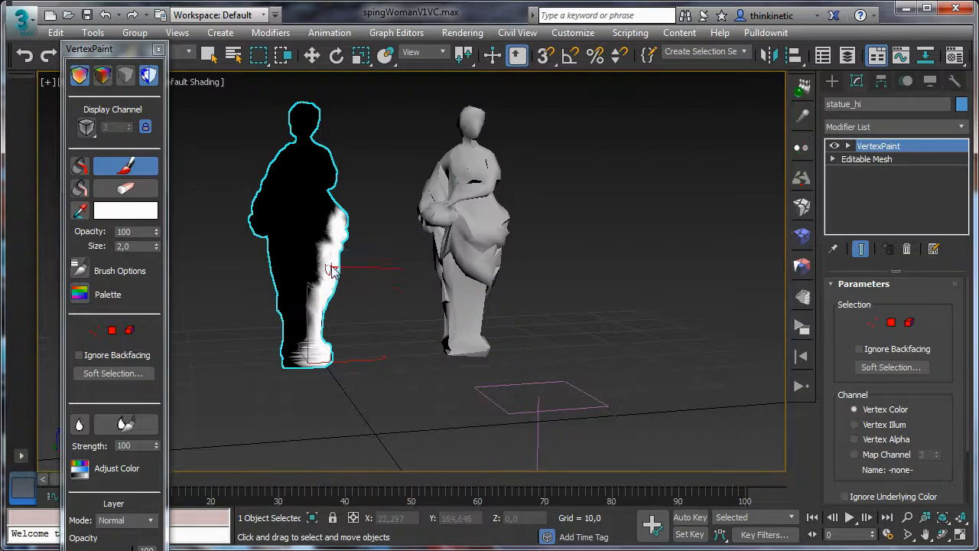
drag(331, 270, 305, 363)
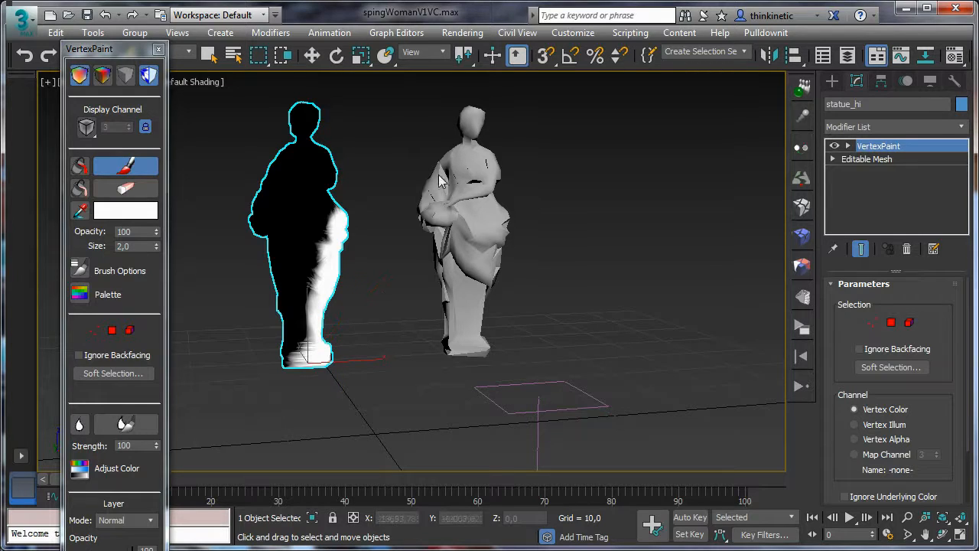
- Preview 196 shards on statue_low in Vertex Color style, using the repainted statue_hi as the source
click(803, 208)
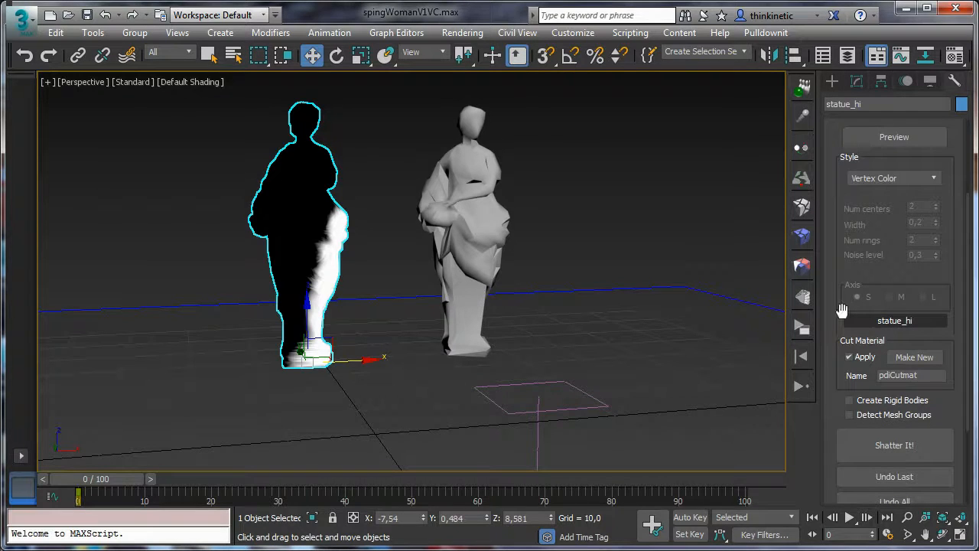
click(485, 244)
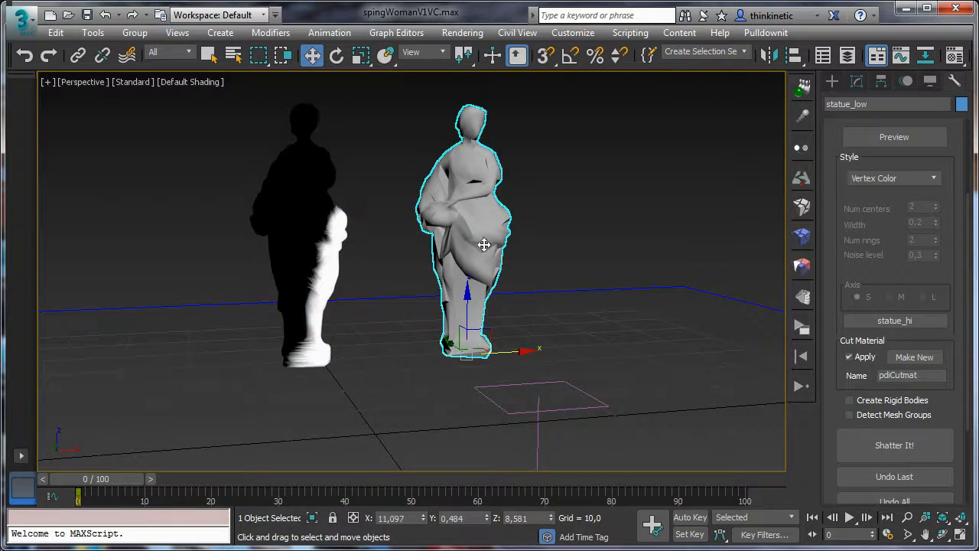
scroll(886, 148, up, 2)
click(892, 170)
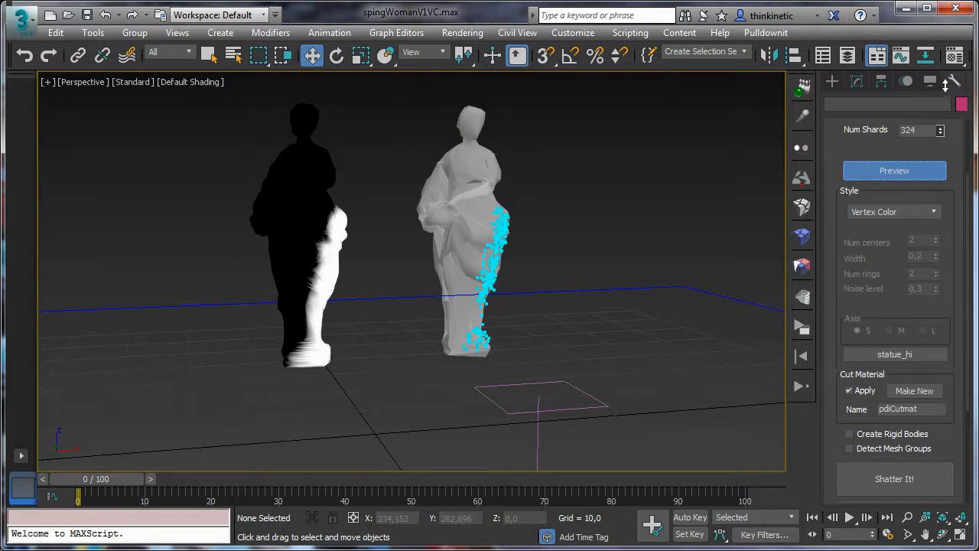
drag(946, 73, 941, 97)
- Shatter statue_low with the new vertex colour distribution and examine its fragments from a slightly different angle
click(895, 479)
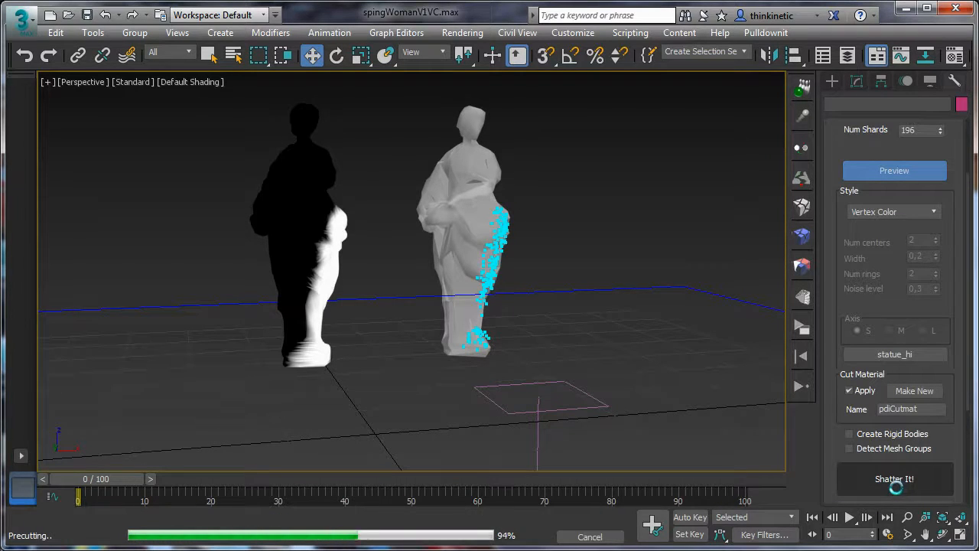
click(943, 534)
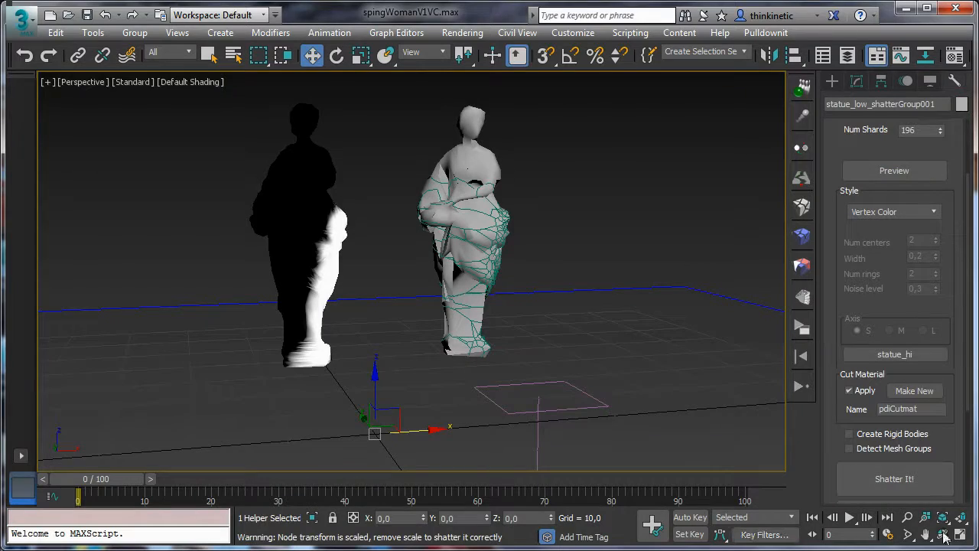
mouse_move(448, 314)
mouse_down()
mouse_move(319, 308)
mouse_move(222, 324)
mouse_move(374, 309)
mouse_move(306, 311)
mouse_move(367, 304)
mouse_move(328, 293)
mouse_move(375, 315)
mouse_move(458, 320)
mouse_move(330, 313)
mouse_move(450, 307)
mouse_move(443, 312)
mouse_up()
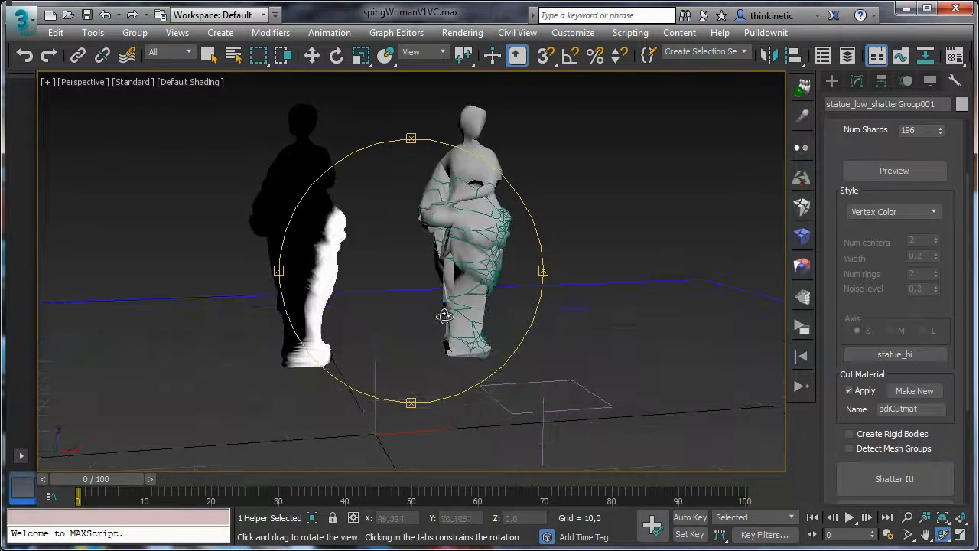
- Create a fracture body from the newly cut statue_low fragments with the default setup options and review its basic fracture parameters
click(808, 241)
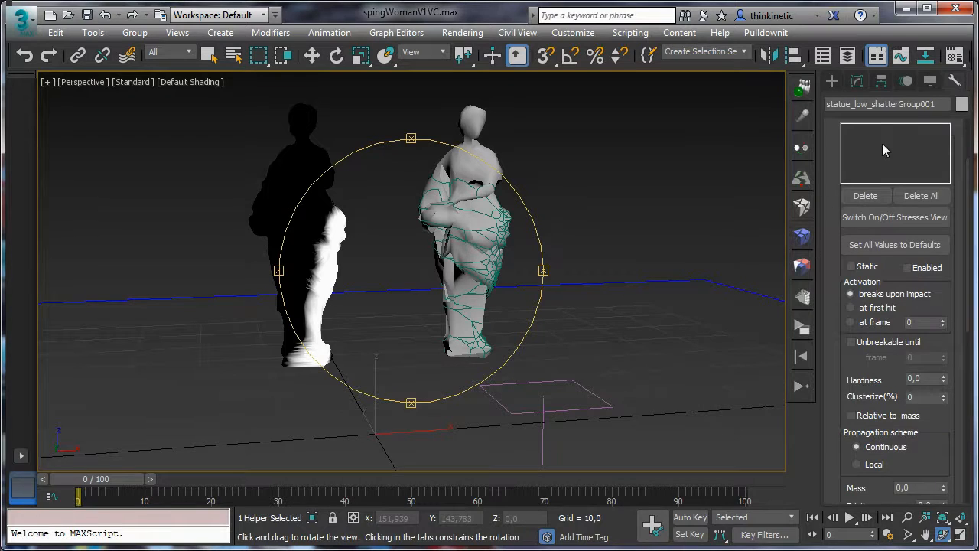
scroll(829, 134, up, 3)
click(870, 189)
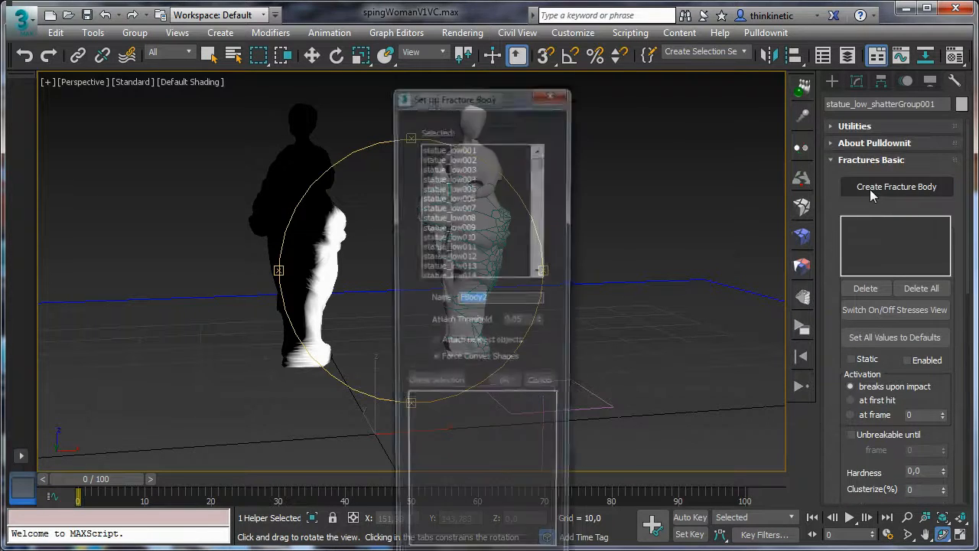
click(505, 387)
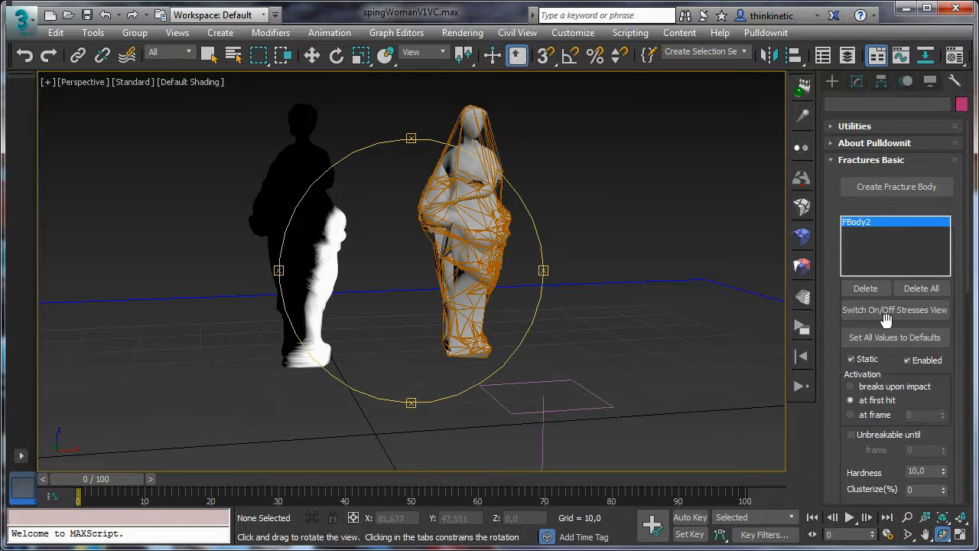
click(885, 314)
click(858, 318)
drag(884, 365, 895, 315)
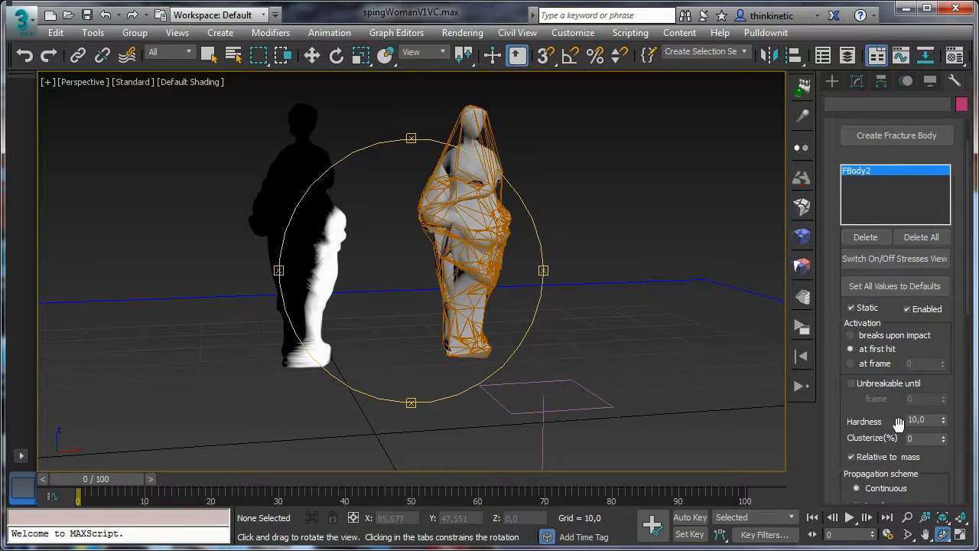
drag(890, 420, 897, 245)
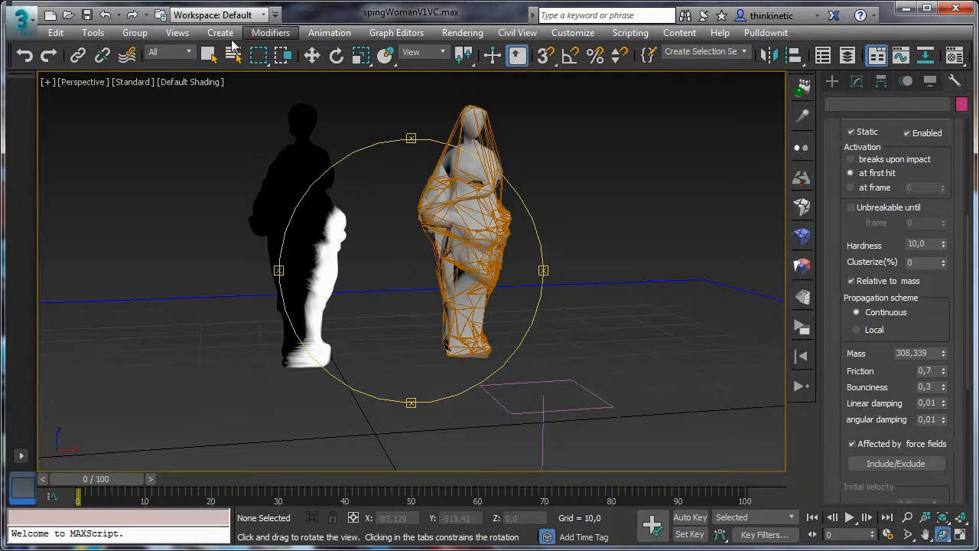
- Run the Pulldownit simulation of the new fracture body until the statue has collapsed, and stop it at frame 66
click(208, 52)
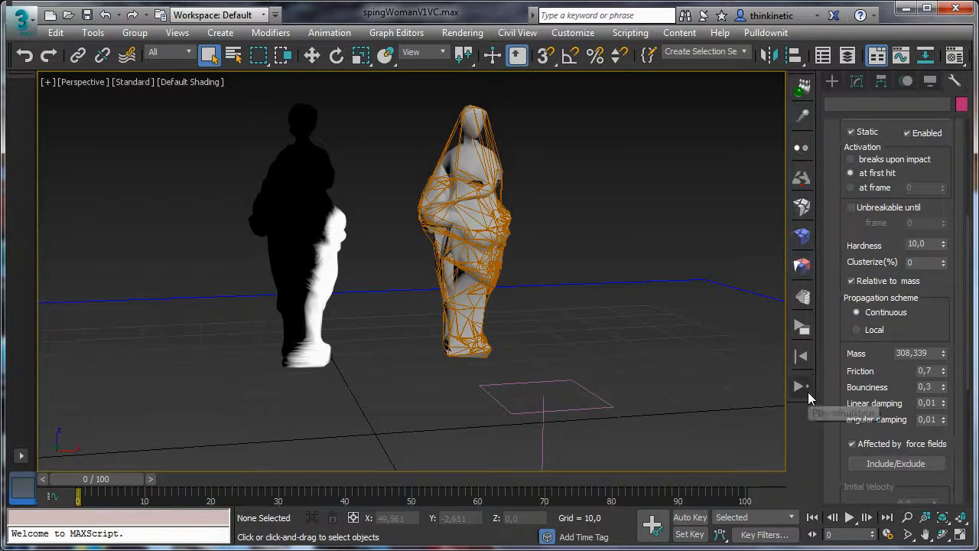
click(808, 392)
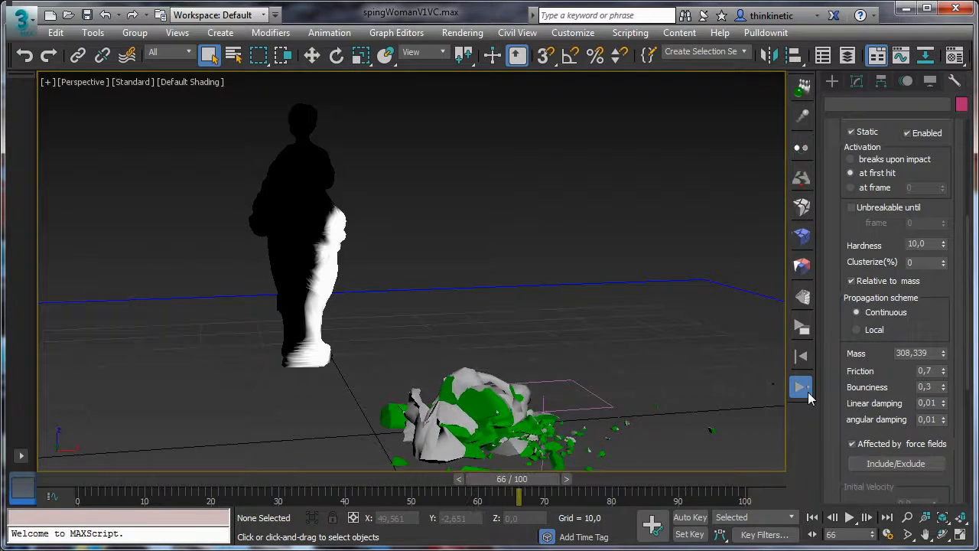
click(807, 390)
- Play back the simulated collapse from the first frame and scrub to frame 11 to examine the breaking leg
click(813, 517)
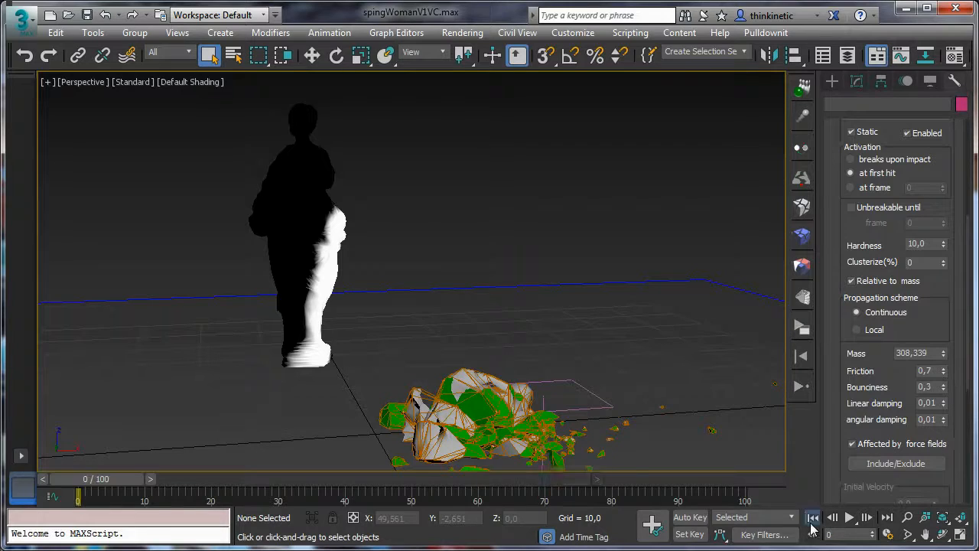
drag(696, 305, 696, 304)
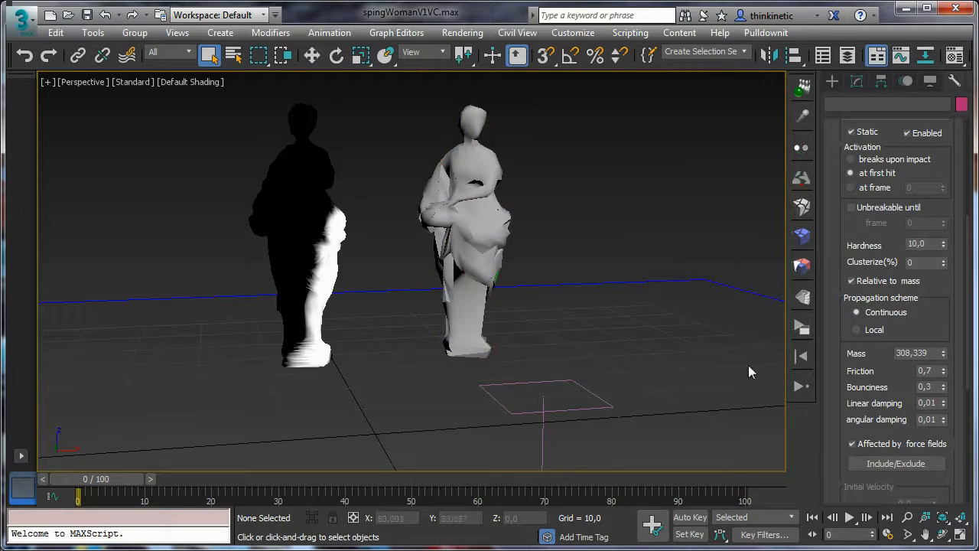
click(846, 518)
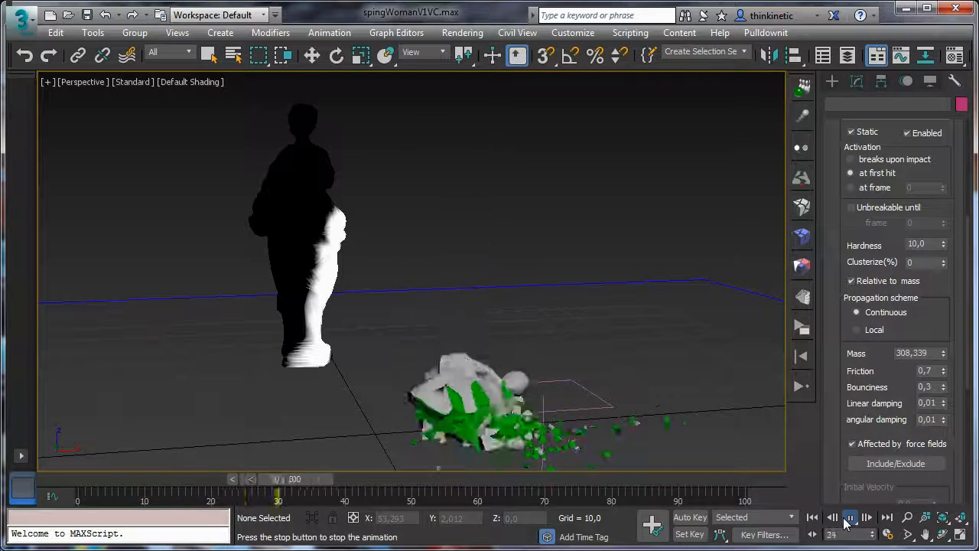
click(848, 517)
drag(301, 479, 154, 500)
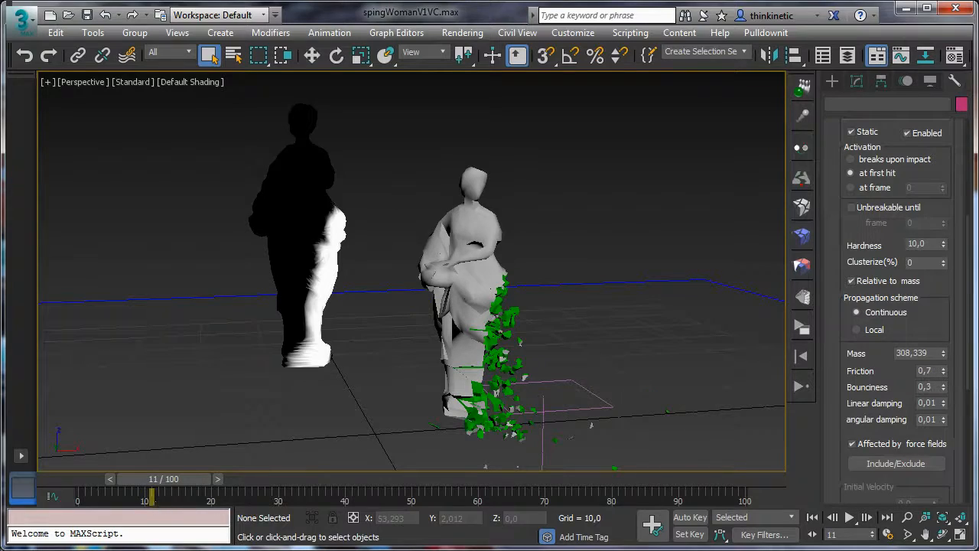